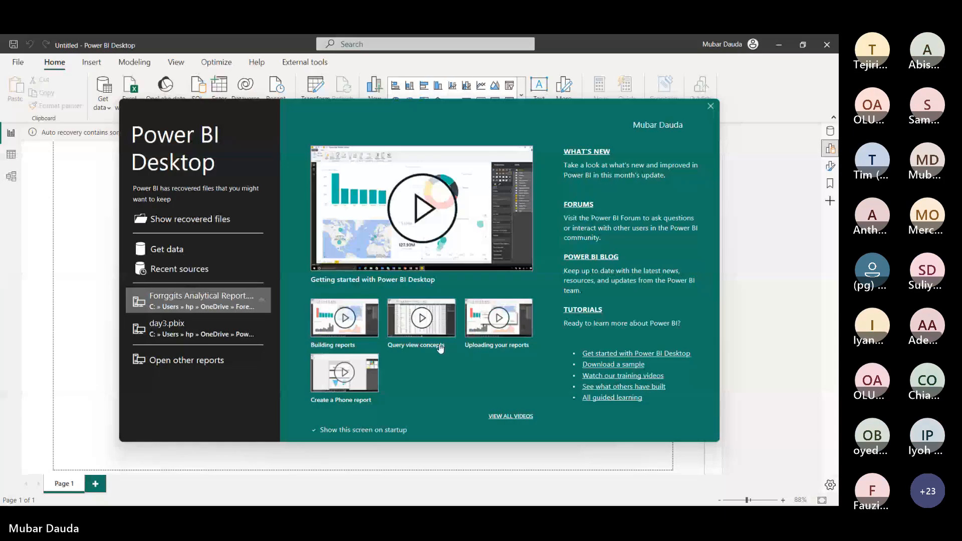
- Open the recent report day3.pbix
left_click(202, 325)
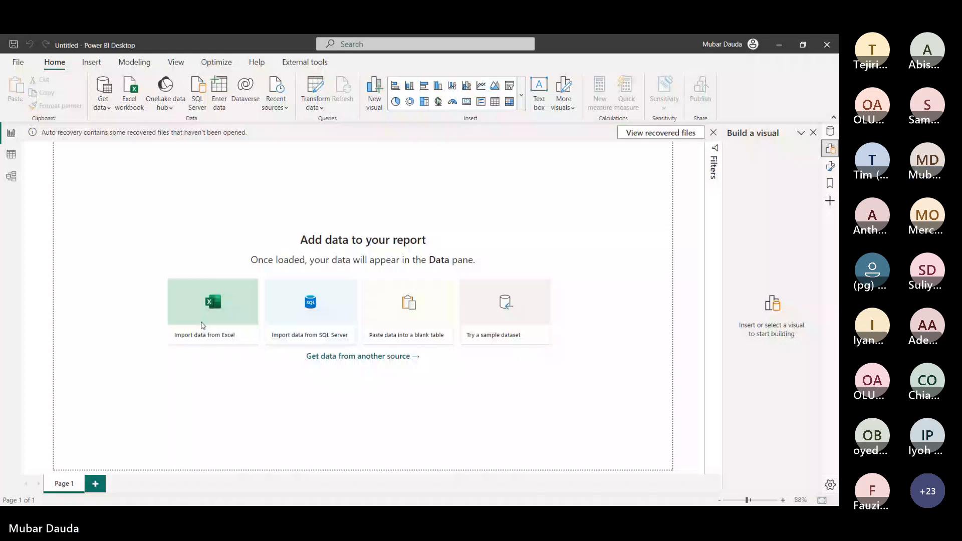
- Switch to the Teams meeting, admit everyone waiting in the lobby, and minimize the meeting window
key("alt+Tab")
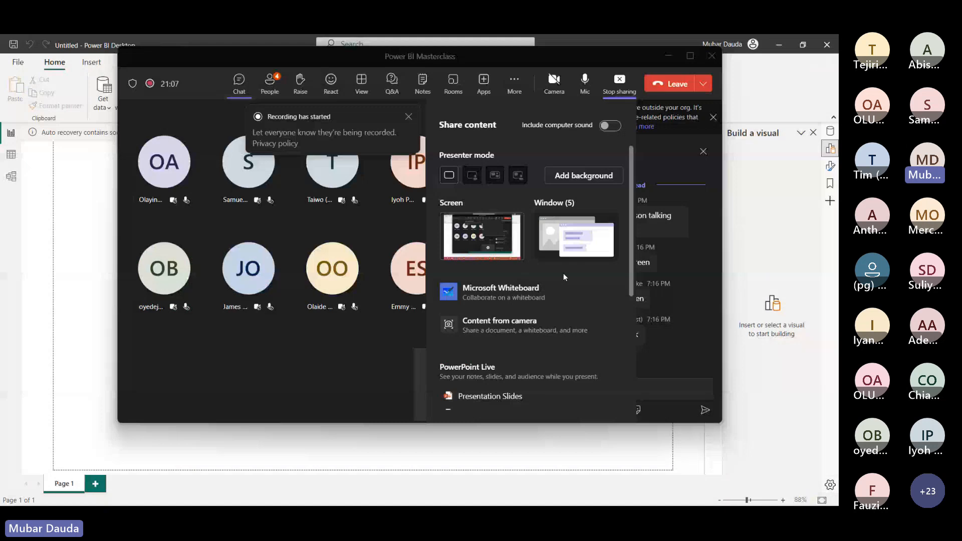
left_click(590, 345)
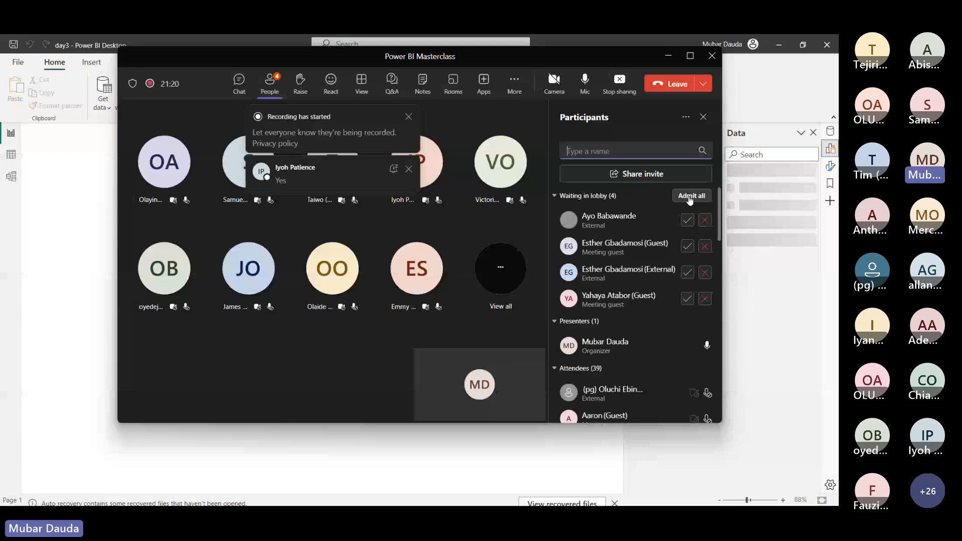
left_click(690, 197)
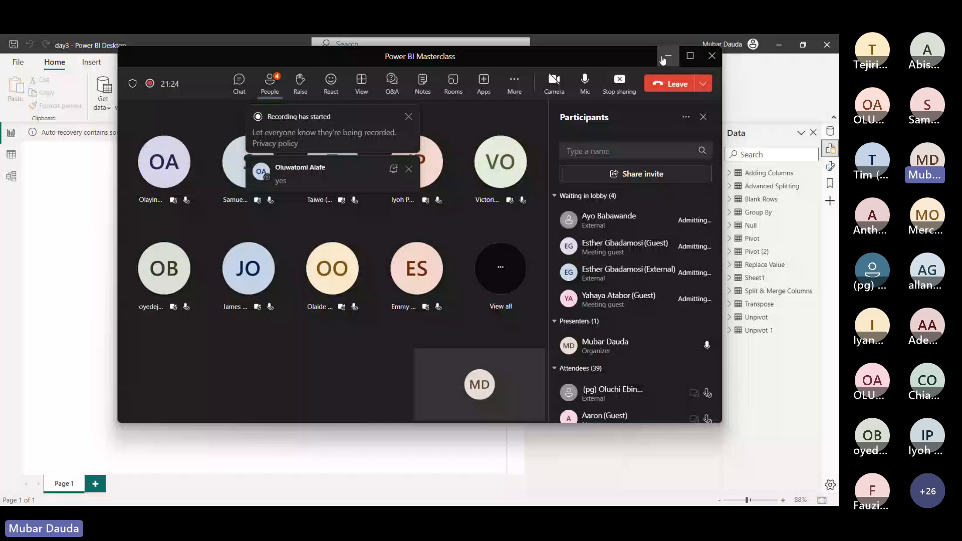
left_click(663, 59)
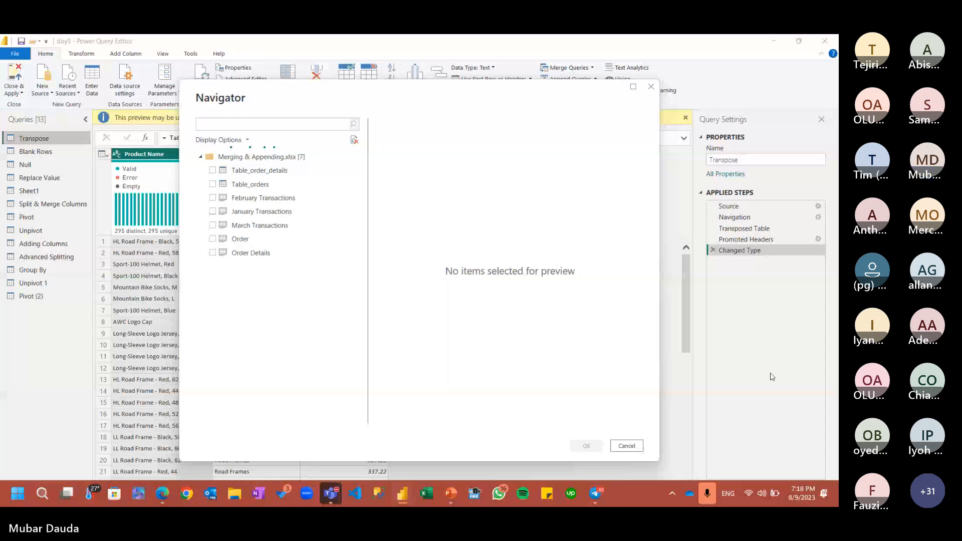
- Import the February, January and March Transactions sheets plus Table_orders and Table_order_details from Merging & Appending.xlsx
left_click(212, 197)
left_click(212, 211)
left_click(213, 225)
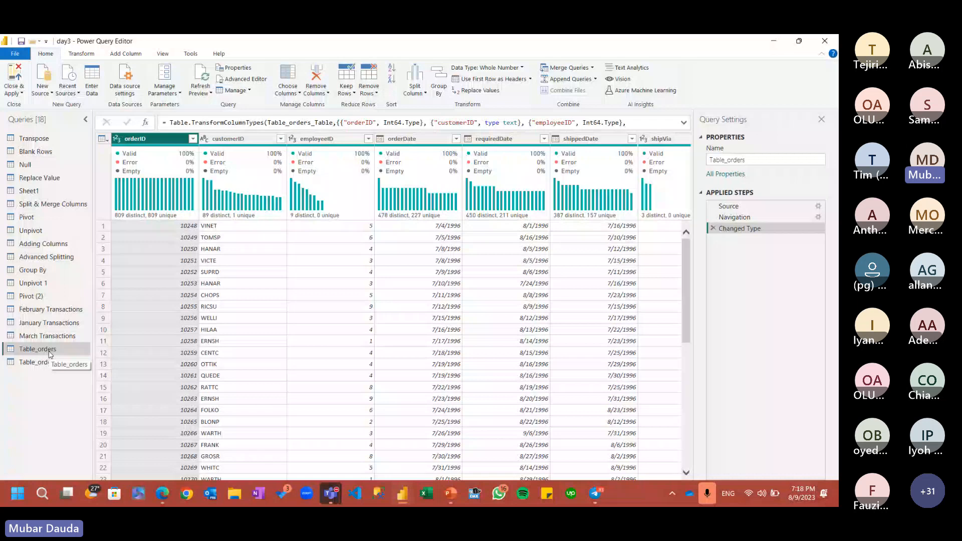
- Review Table_orders and Table_order_details, and move Table_order_details above Table_orders in the query list
left_click(49, 354)
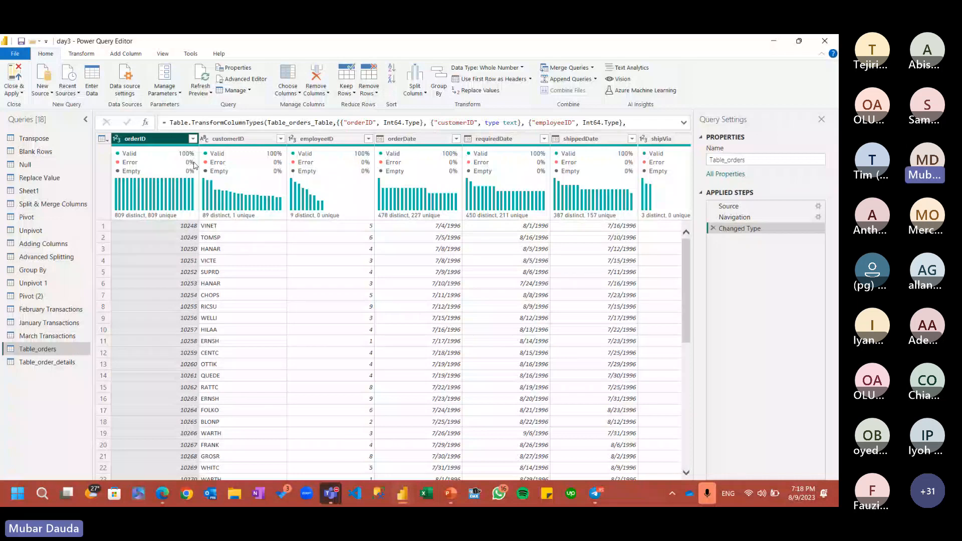
left_click(47, 362)
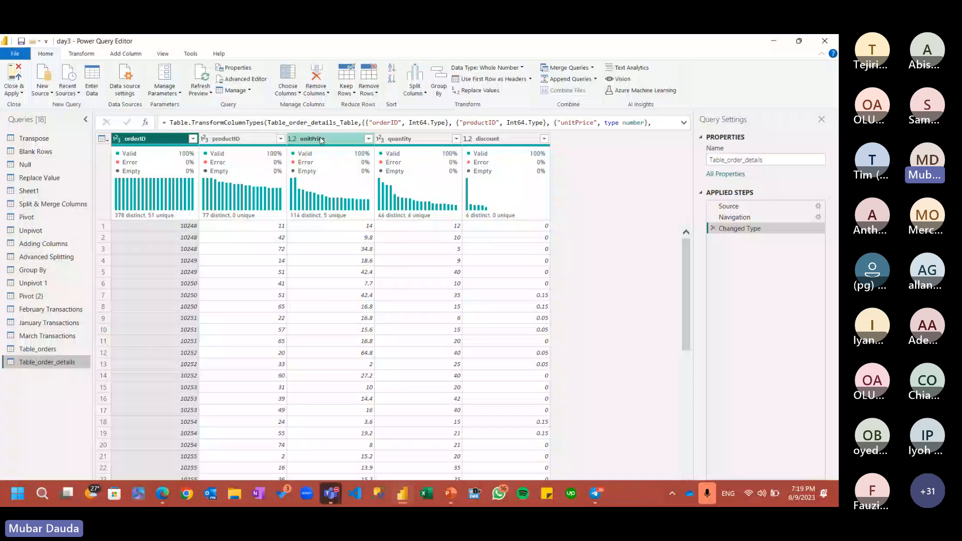
left_click(39, 349)
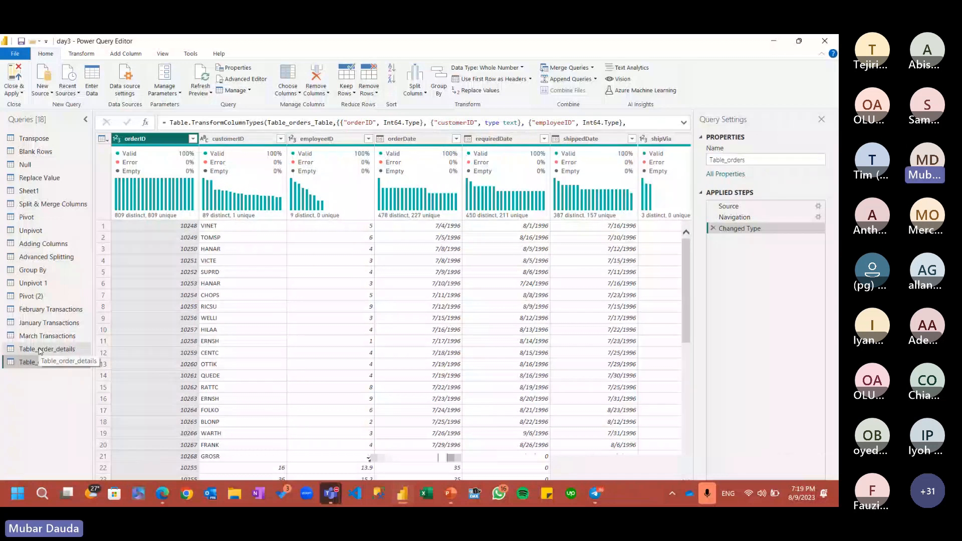
left_click(39, 349)
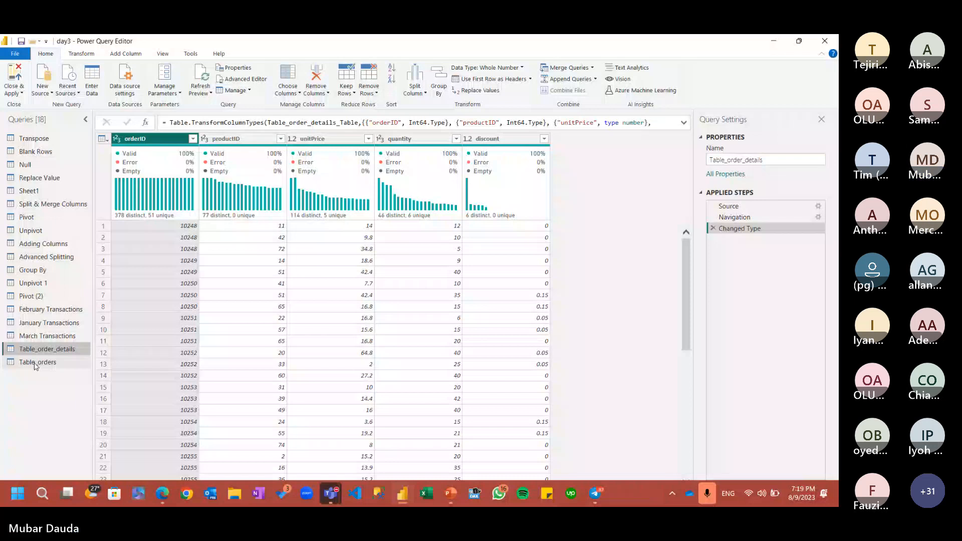
- Examine the price, quantity and discount columns of Table_order_details, the date columns of Table_orders, and the orderID column in both
left_click(370, 157)
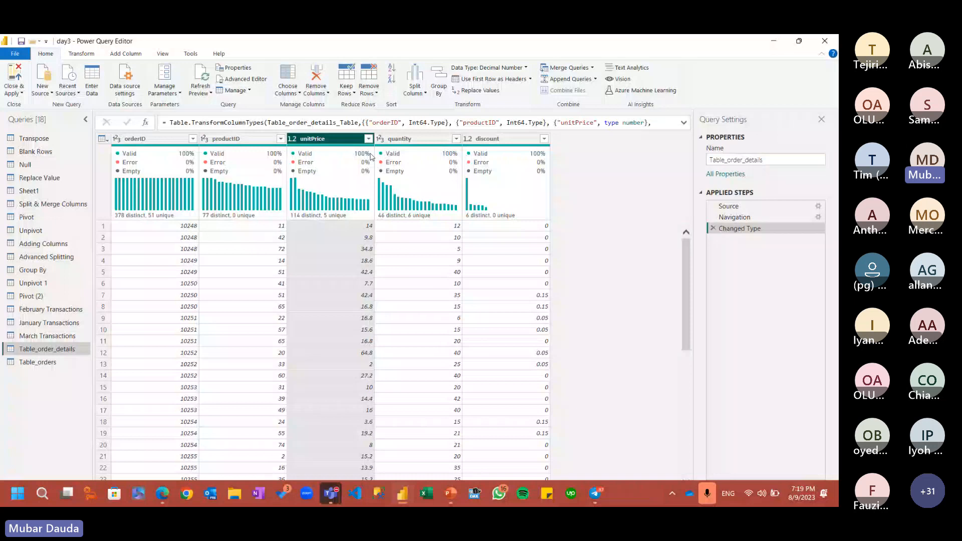
left_click(493, 139, "shift")
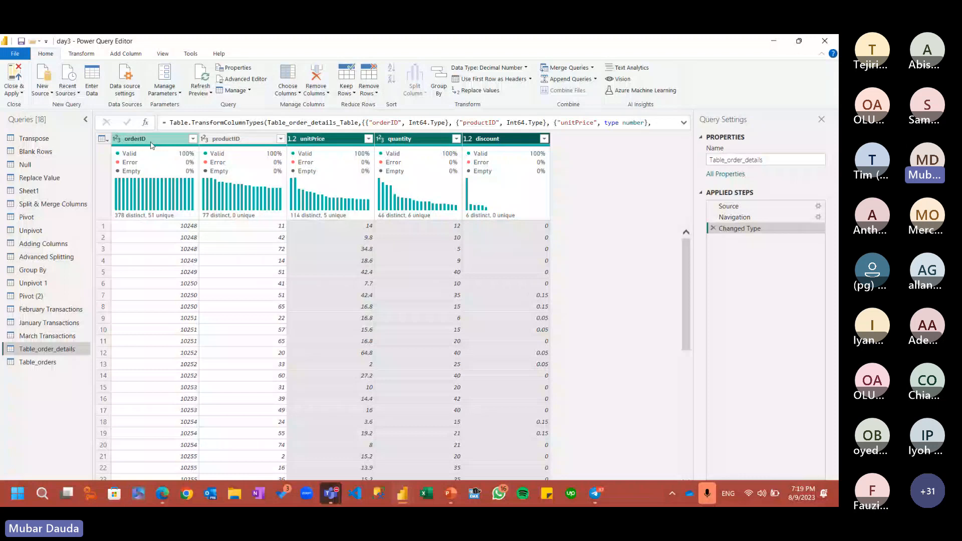
left_click(48, 363)
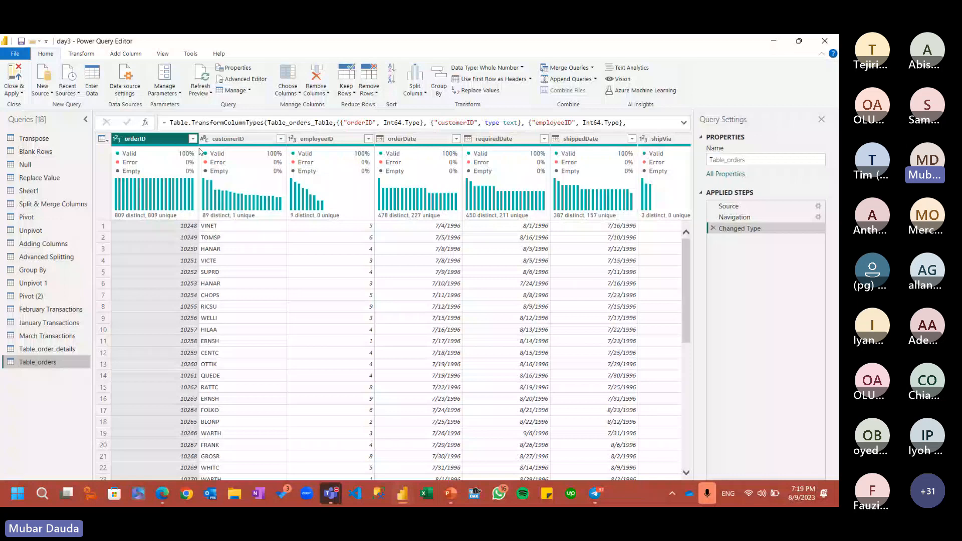
left_click(581, 140)
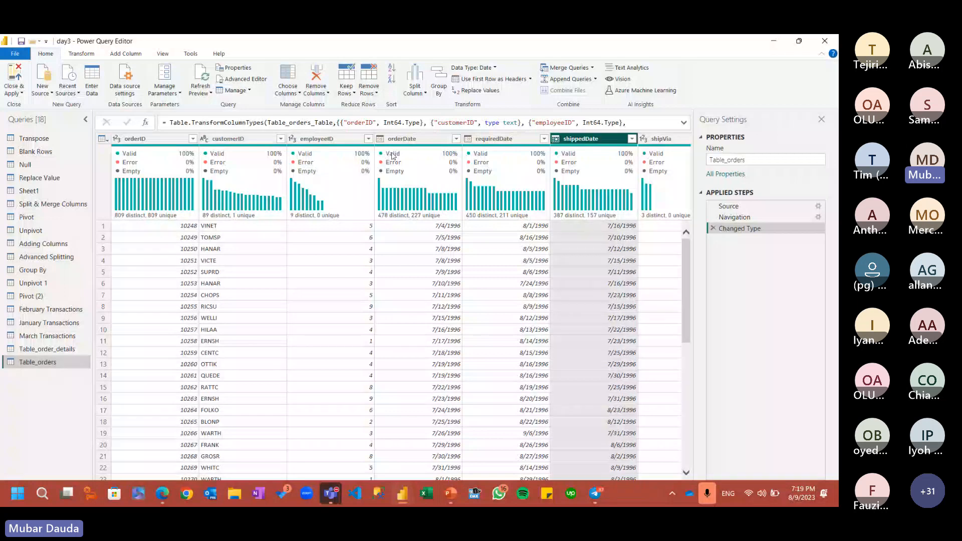
left_click(392, 156)
left_click(169, 137)
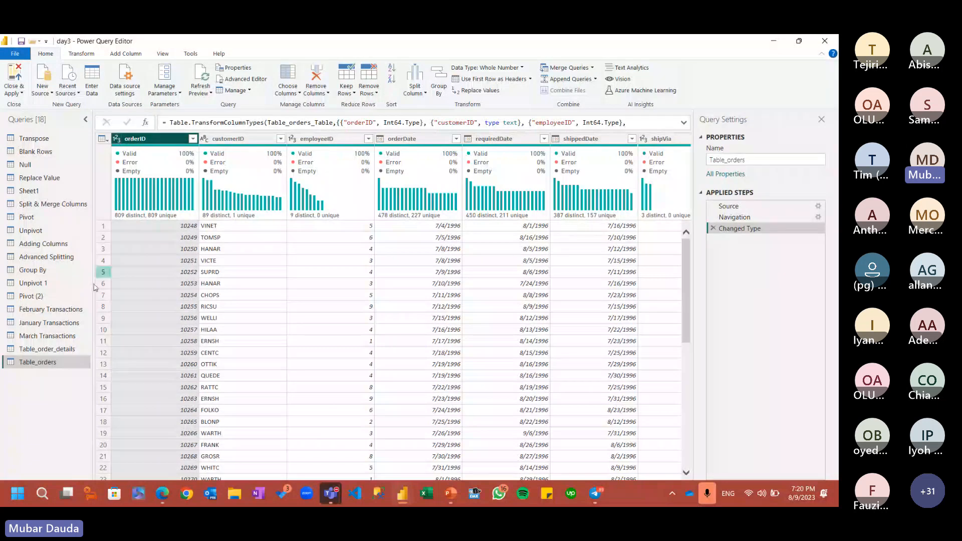
left_click(35, 350)
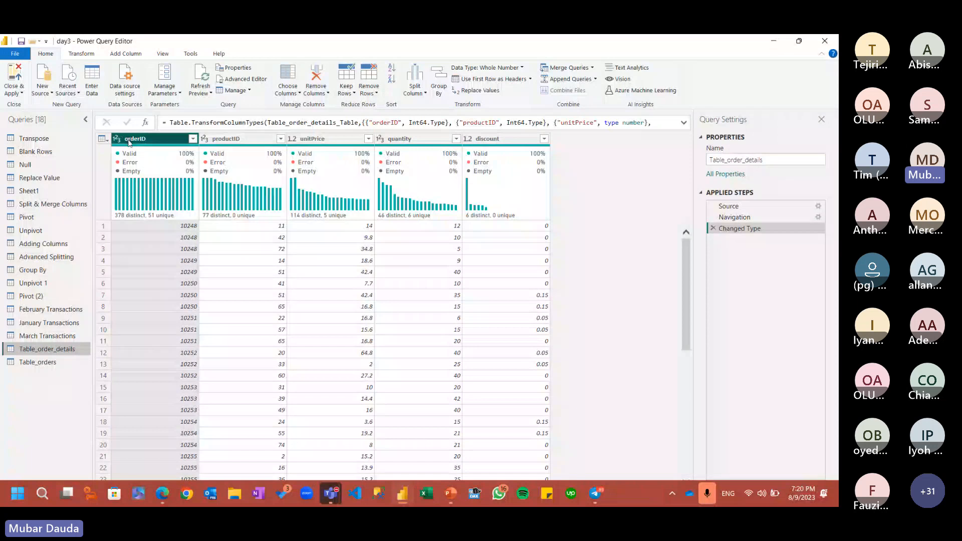
mouse_move(158, 154)
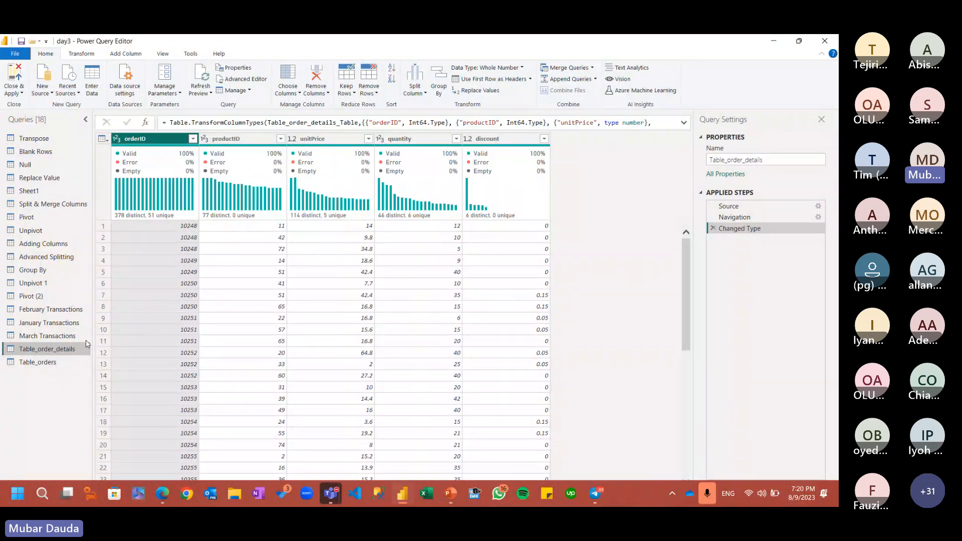
- Set up a merge as a new query with Table_orders first and Table_order_details second, matched on orderID in both tables
left_click(71, 358)
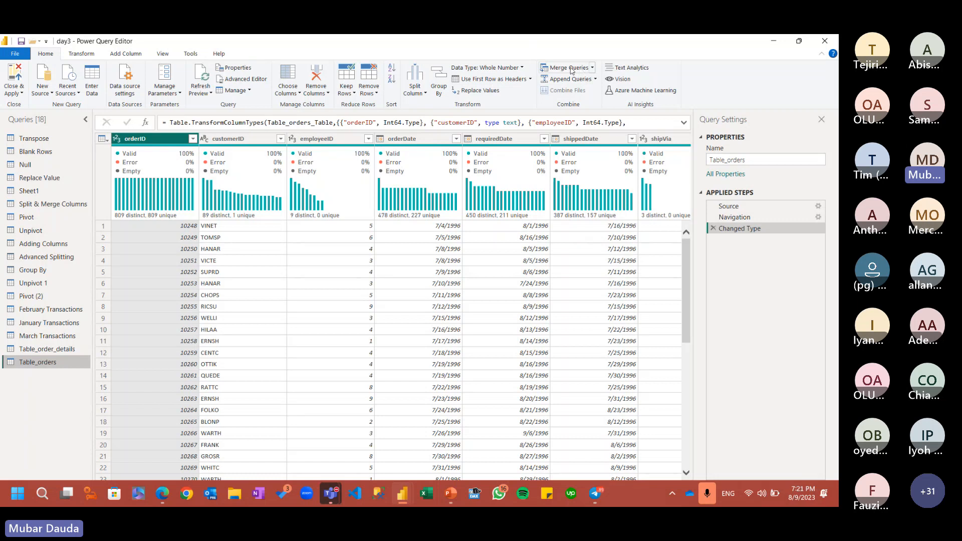
left_click(593, 68)
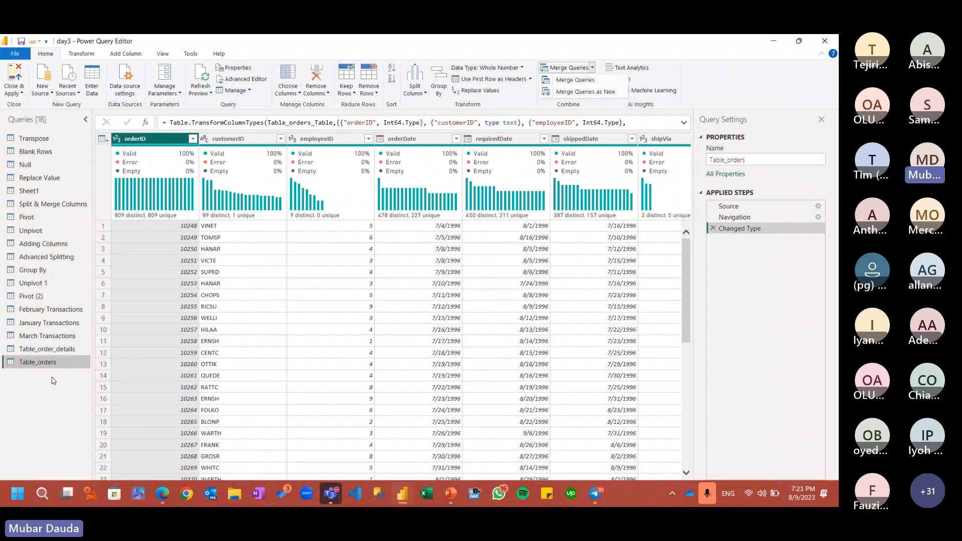
left_click(582, 91)
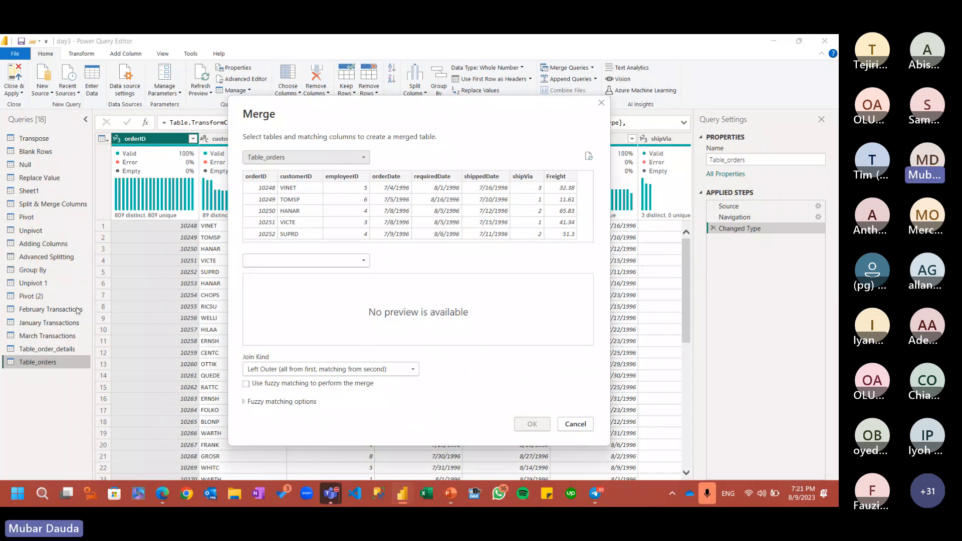
left_click(318, 263)
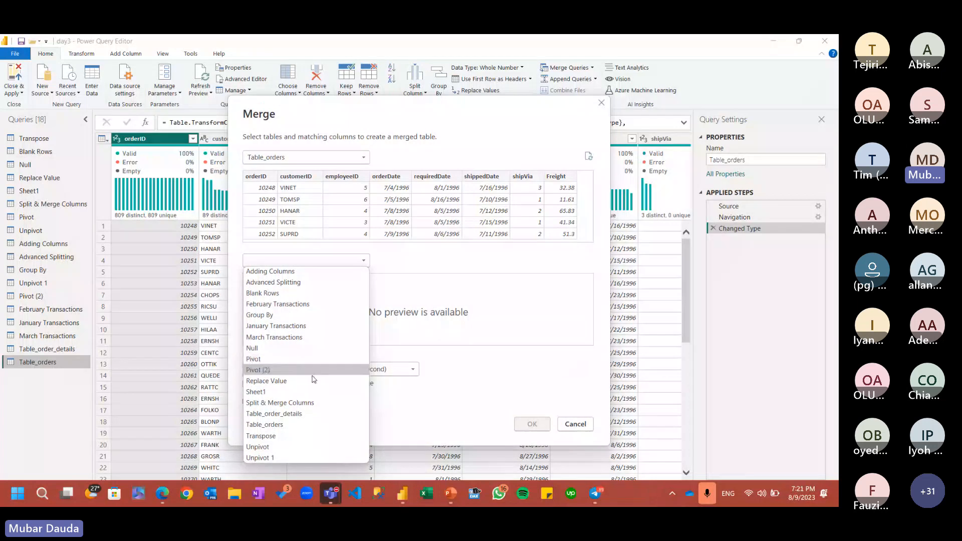
left_click(307, 414)
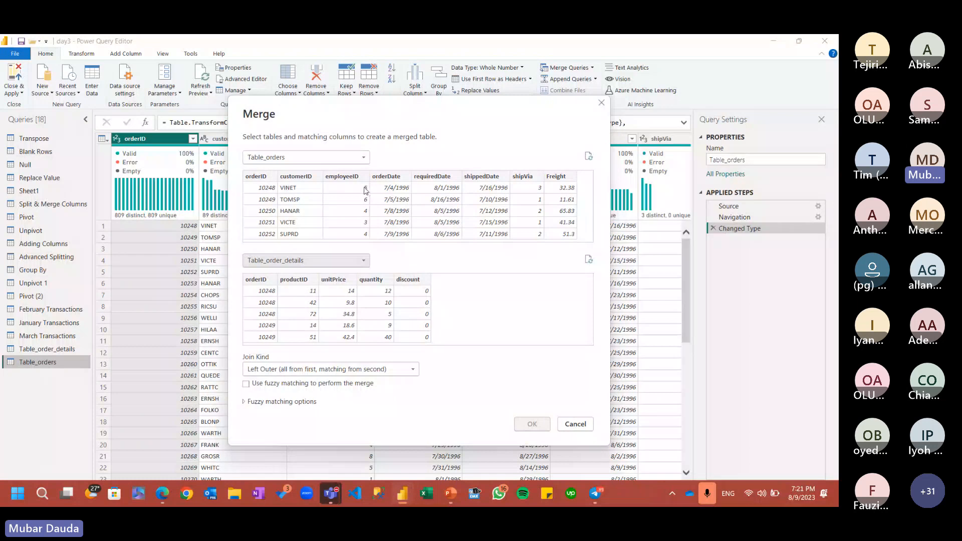
left_click(264, 177)
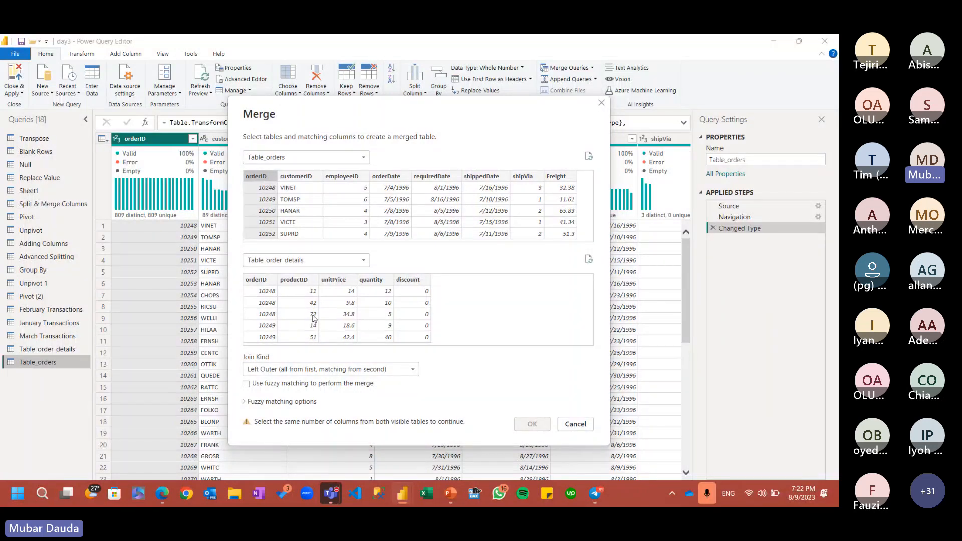
left_click(264, 284)
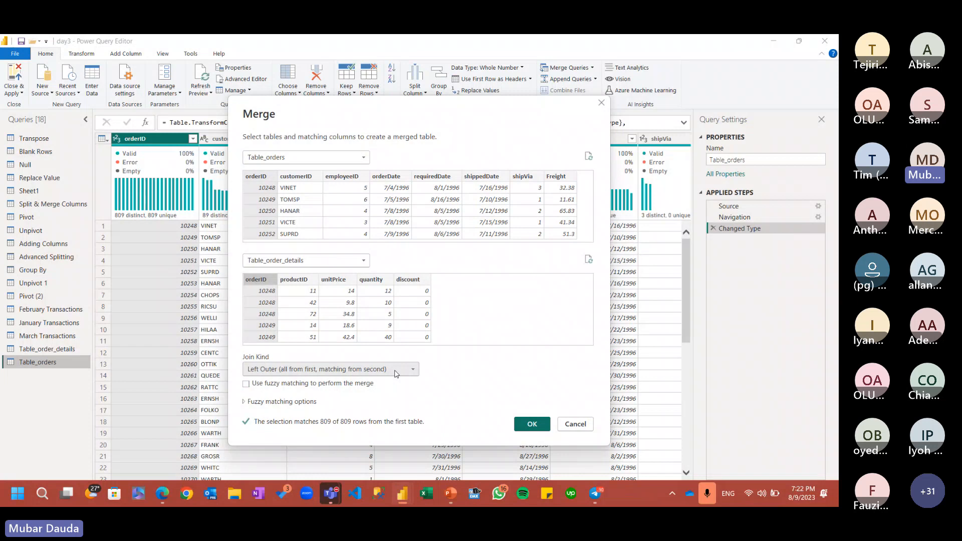
- Try the Left Outer and Right Outer join kinds for the merge, keeping Table_order_details as the second table
left_click(395, 374)
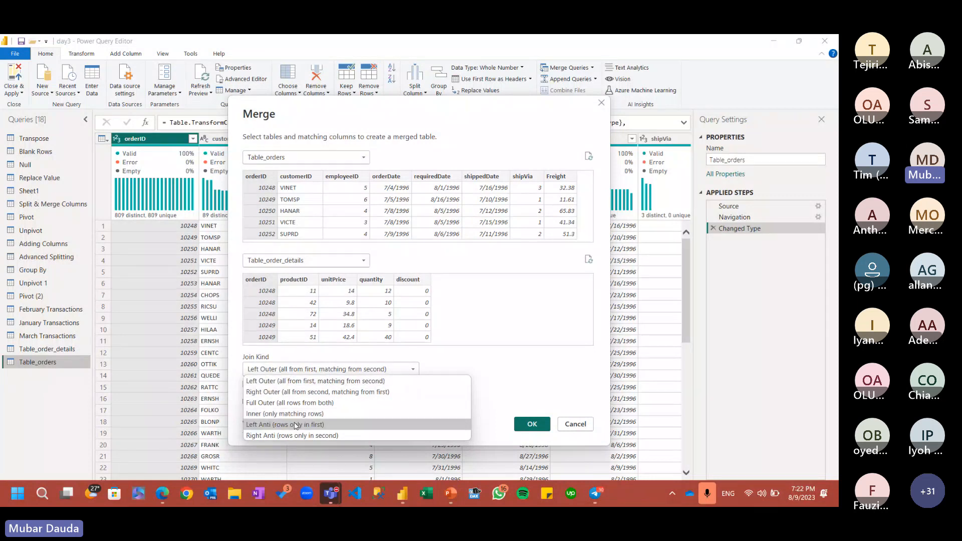
left_click(462, 382)
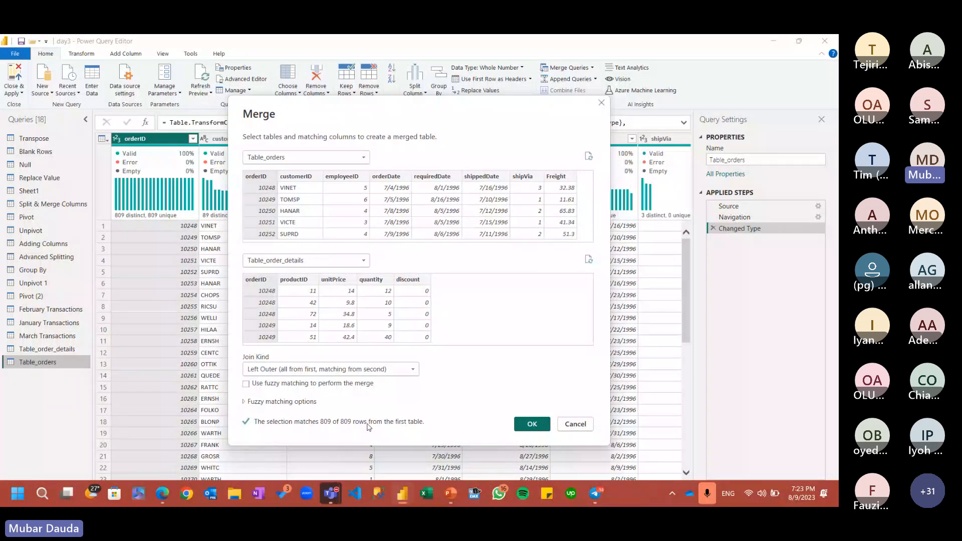
left_click(315, 371)
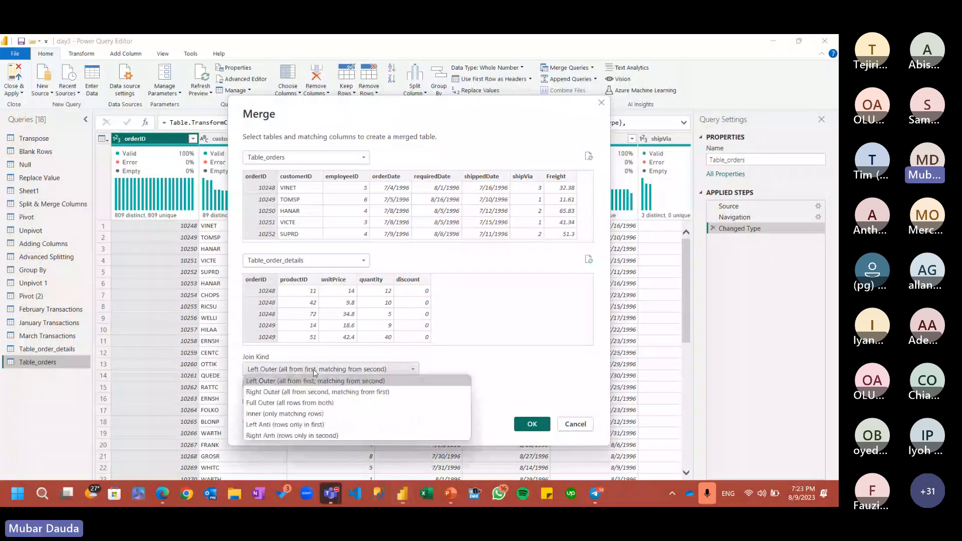
left_click(320, 391)
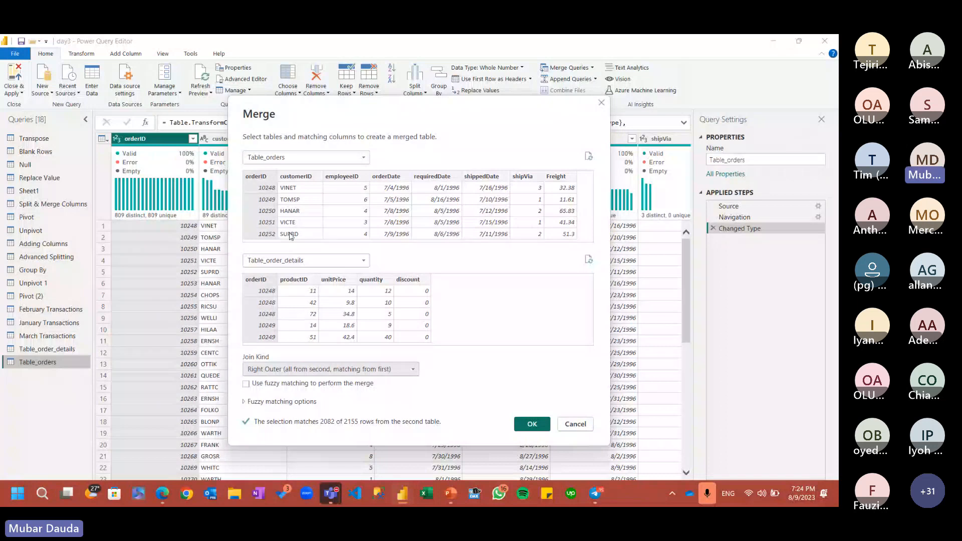
left_click(294, 266)
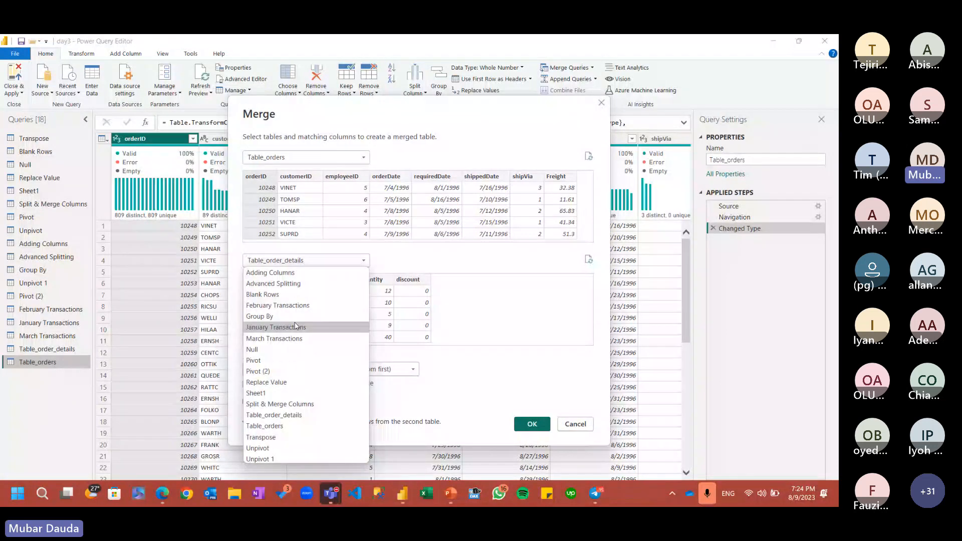
left_click(310, 416)
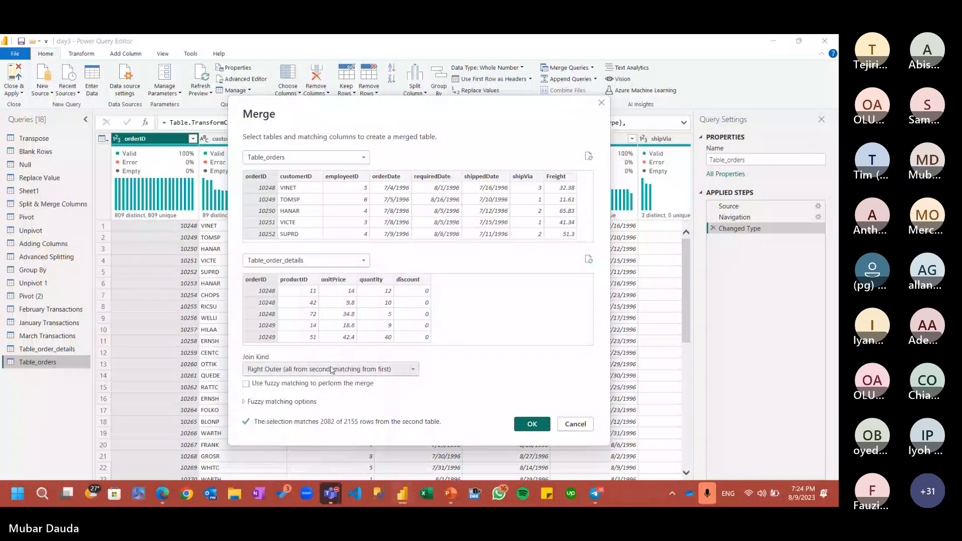
- Try the Full Outer, Inner and Left Anti join kinds in turn for the merge
left_click(332, 369)
left_click(311, 404)
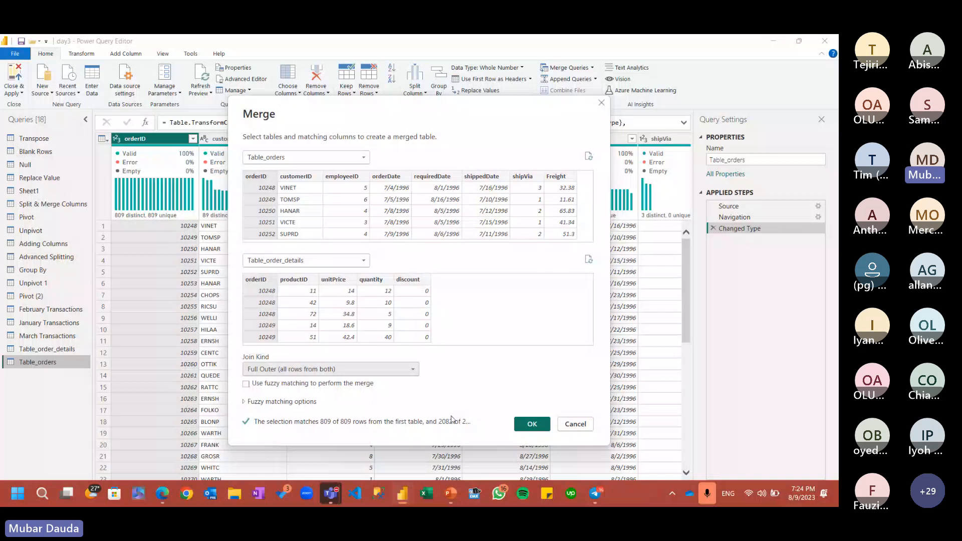
left_click(386, 370)
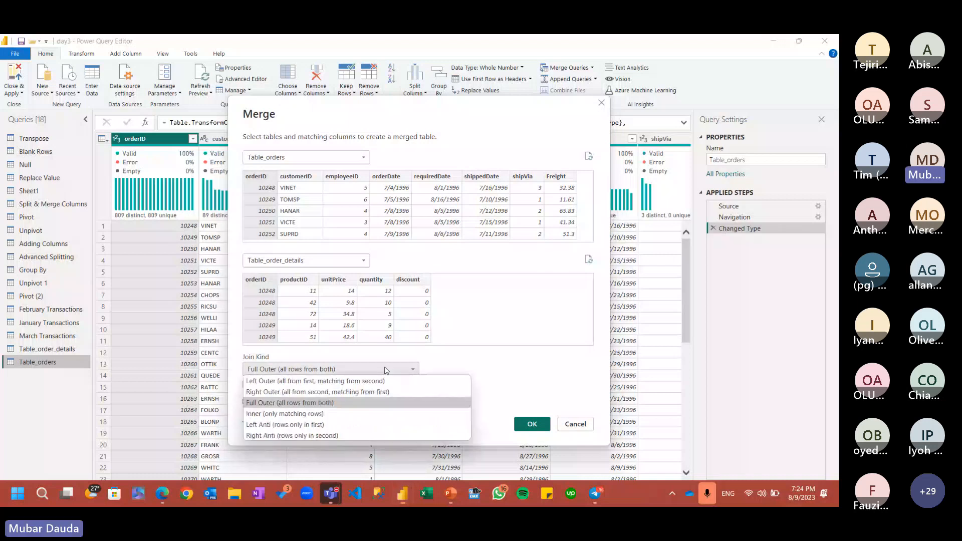
left_click(365, 414)
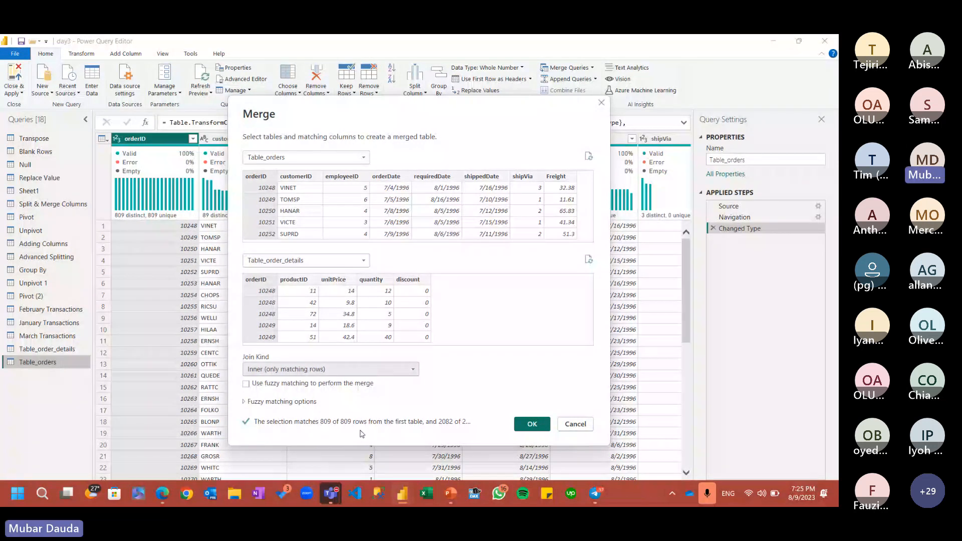
left_click(354, 370)
left_click(356, 423)
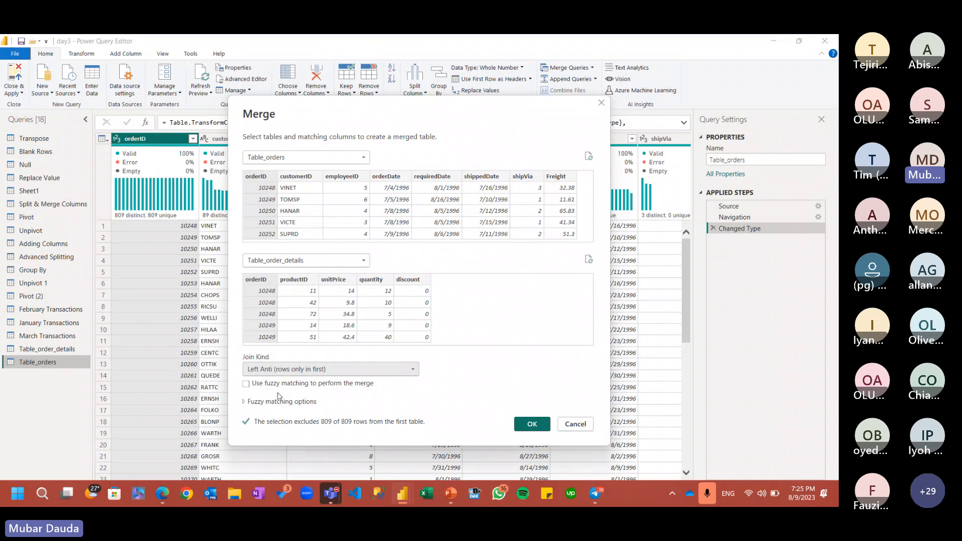
- Set the merge's join kind to Right Anti (rows only in second)
left_click(300, 370)
left_click(291, 436)
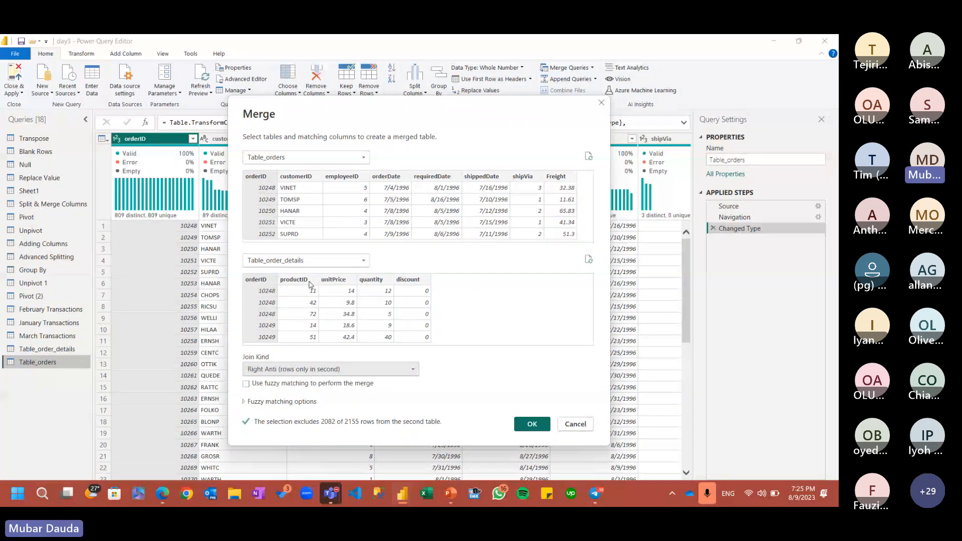
- Set the merge's join kind to Left Outer (all from first, matching from second) and create the merged query
left_click(305, 371)
left_click(300, 380)
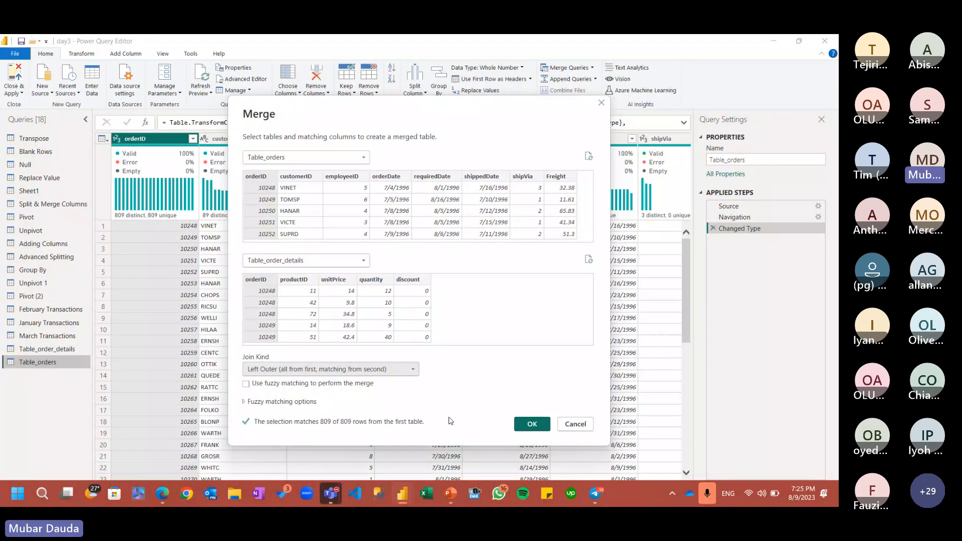
left_click(532, 424)
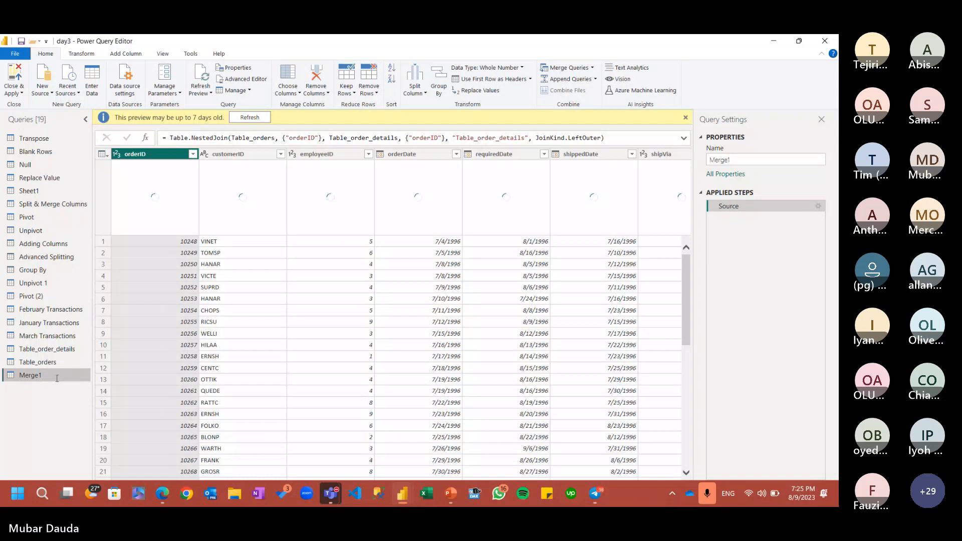
- Rename the new merged query as Left Join
double_click(56, 376)
type("Left")
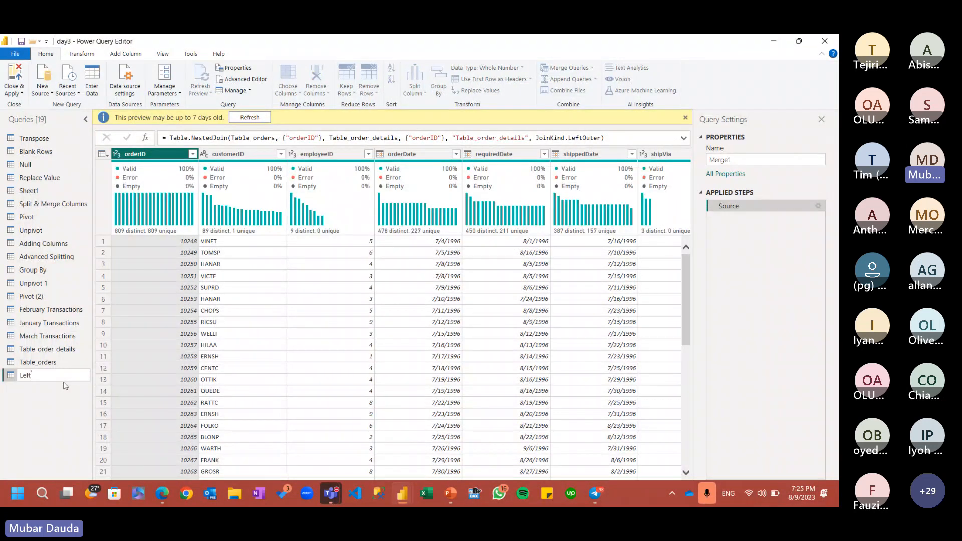
type(" Join")
key("Return")
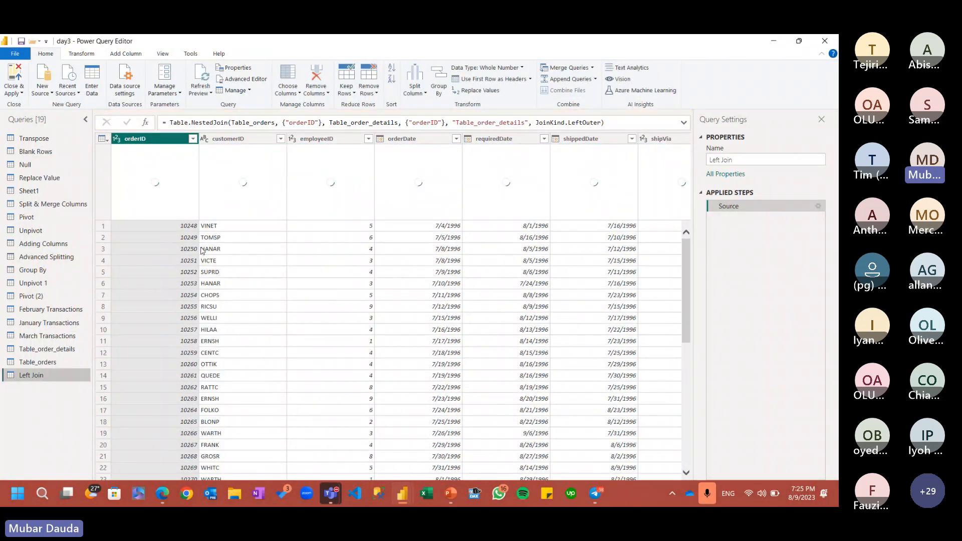
- Expand the Table_order_details column into unitPrice, quantity and discount only, keeping the original column name as prefix
scroll(155, 255, "down", 9)
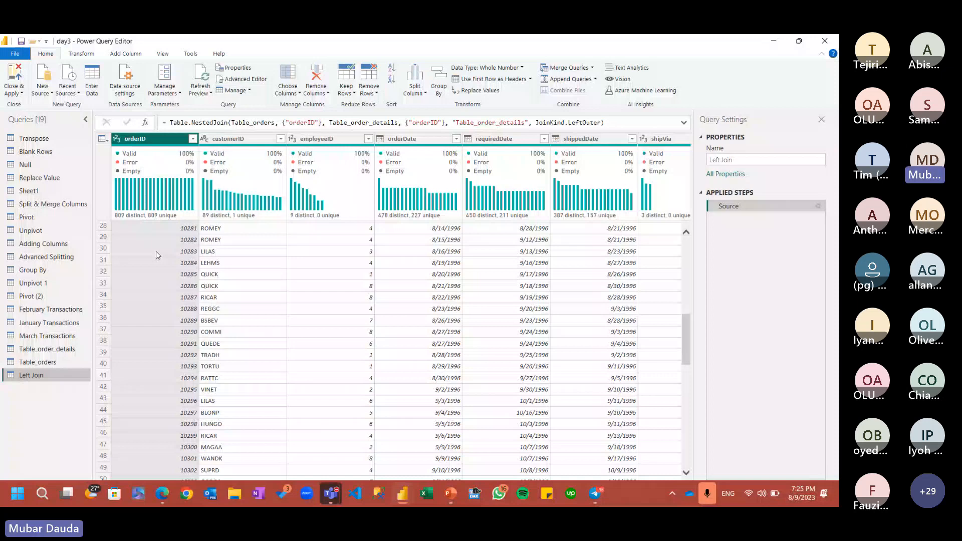
scroll(158, 258, "up", 9)
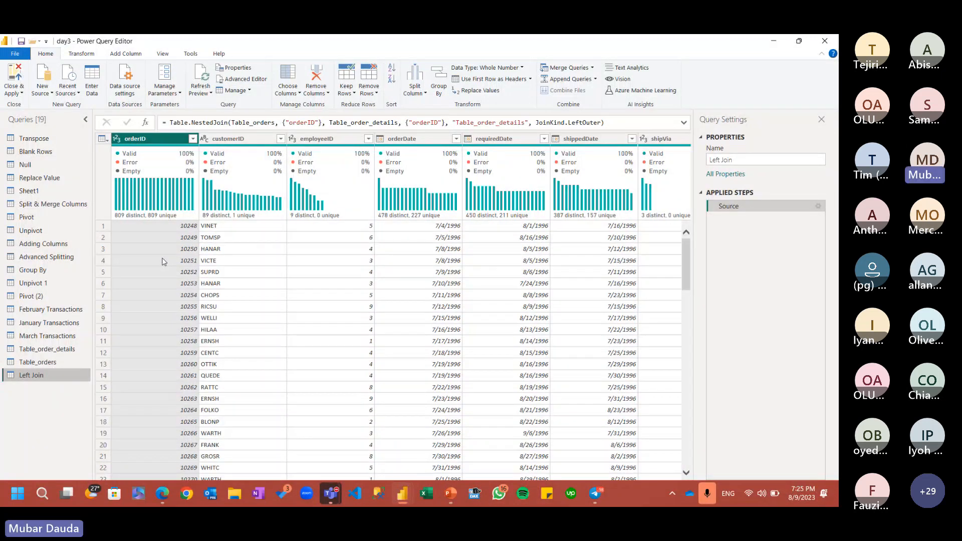
key("End")
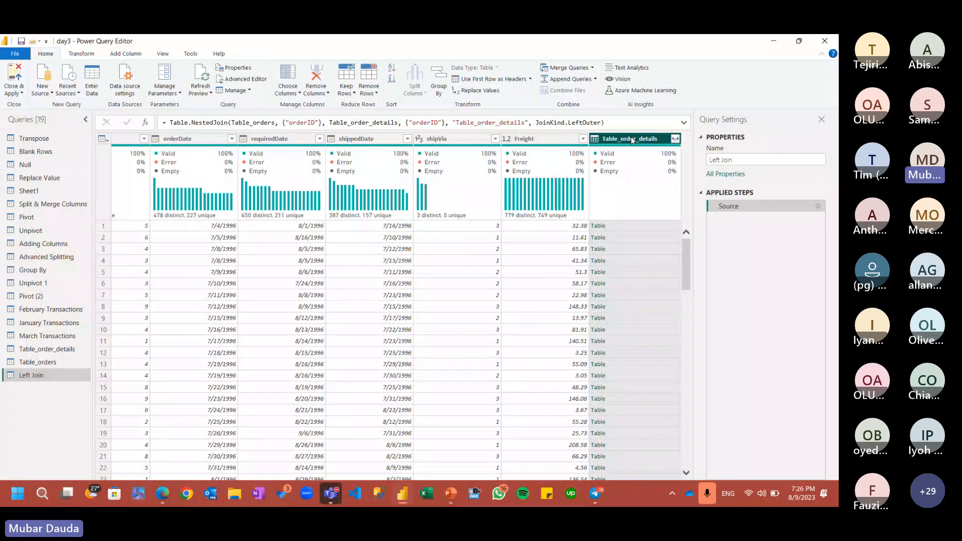
left_click(676, 140)
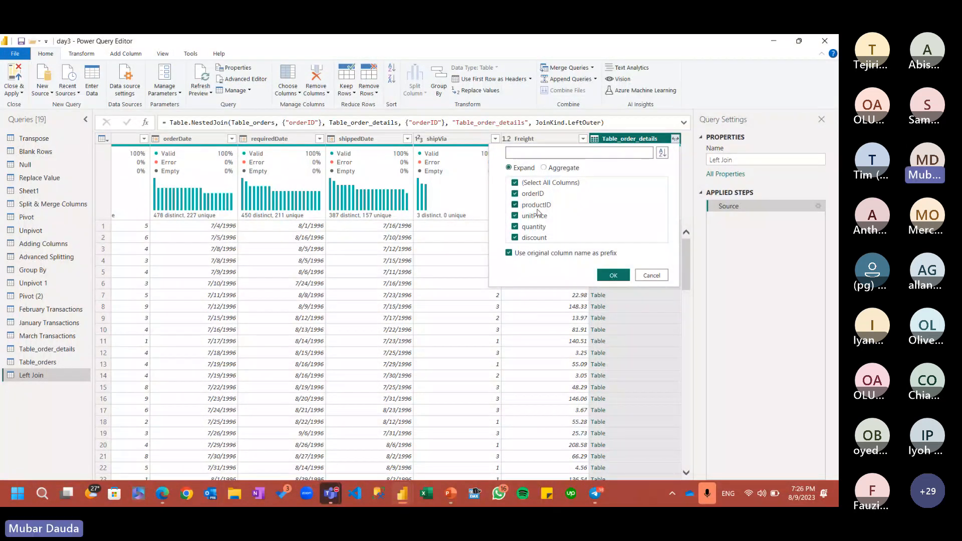
left_click(515, 184)
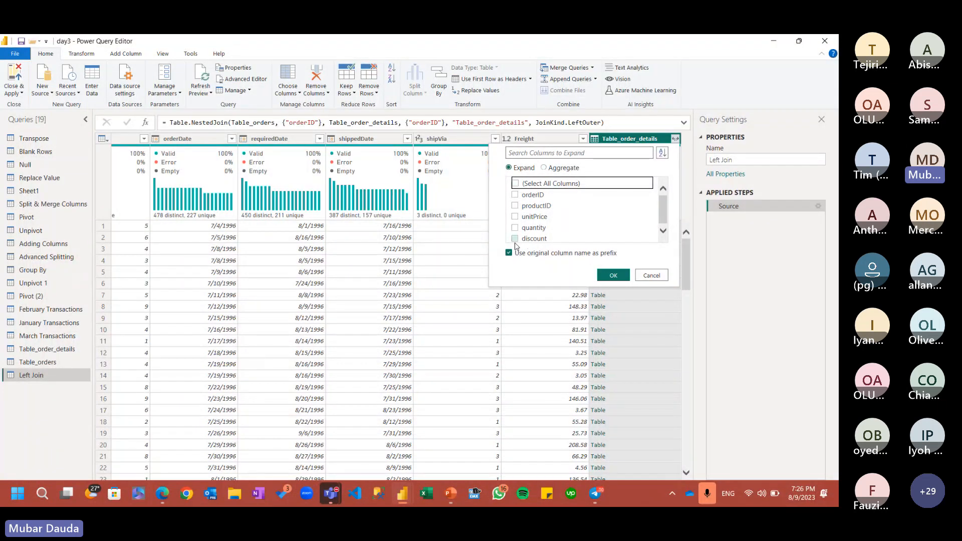
left_click(515, 221)
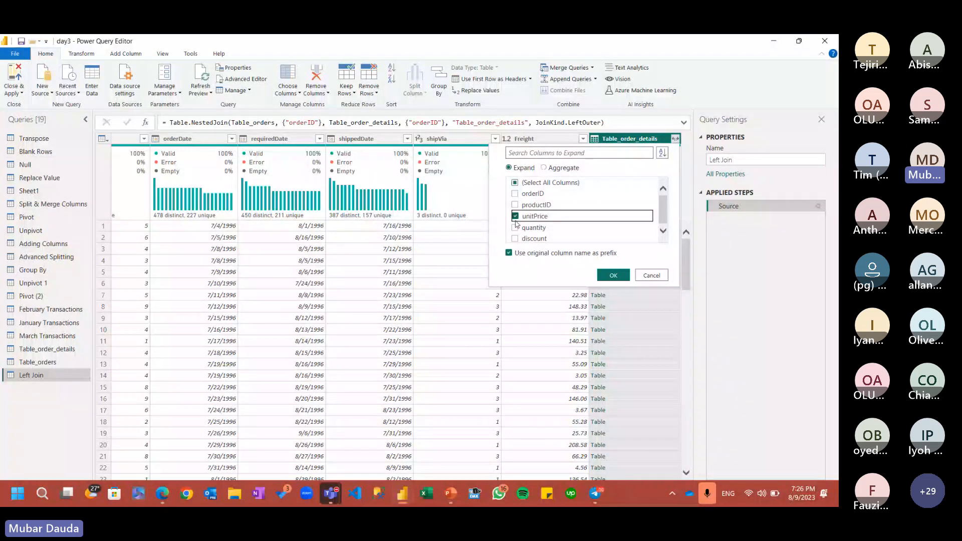
left_click(515, 227)
left_click(515, 239)
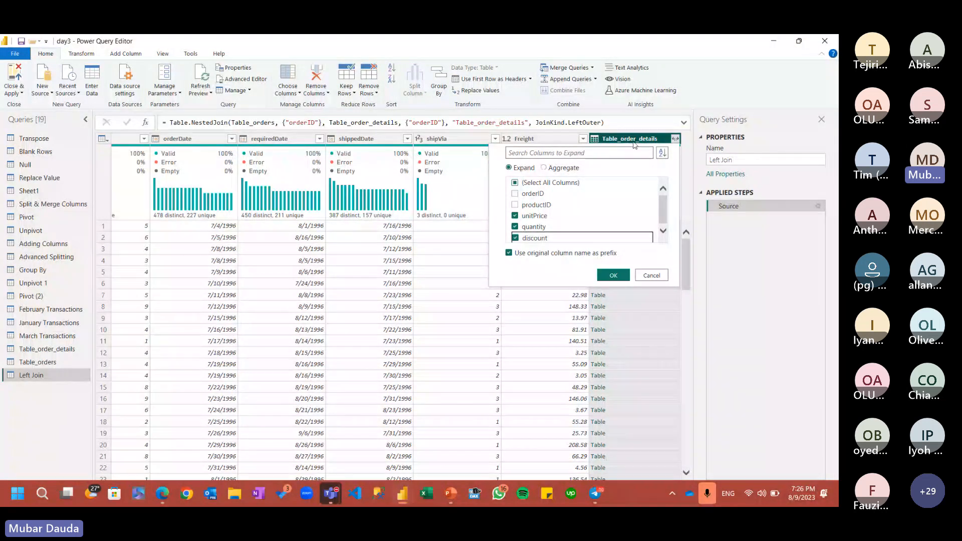
left_click(612, 275)
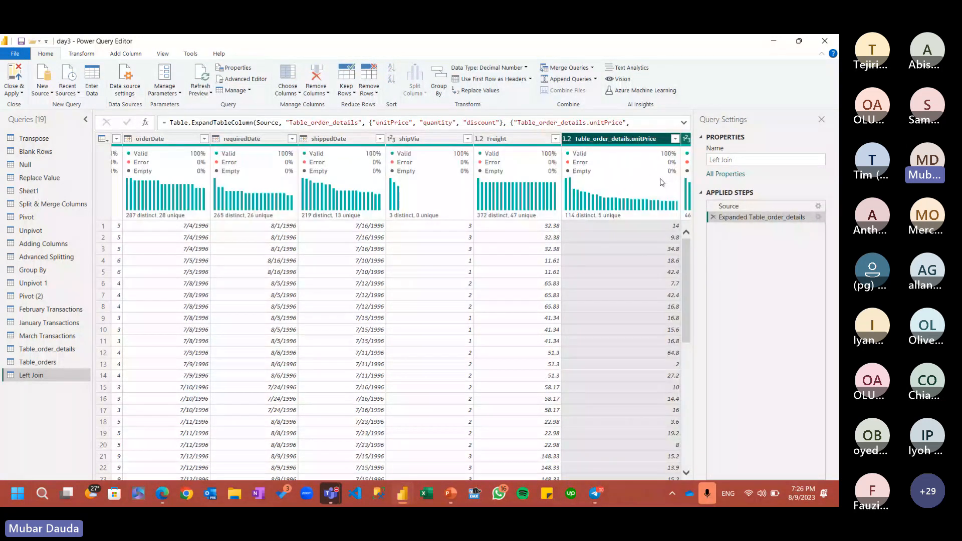
- Review the prefixed columns and their expand settings, and delete the Expanded Table_order_details step
scroll(607, 275, "right", 3)
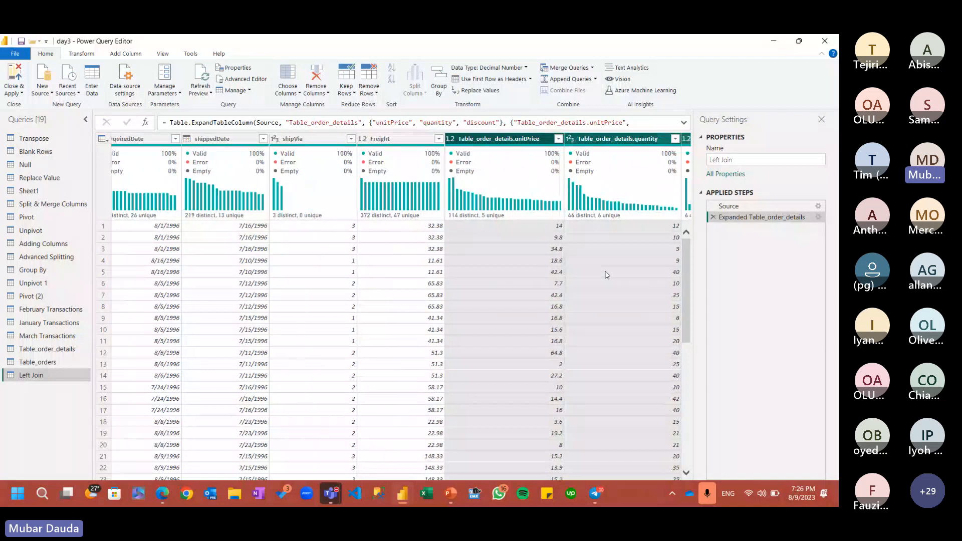
scroll(607, 274, "right", 3)
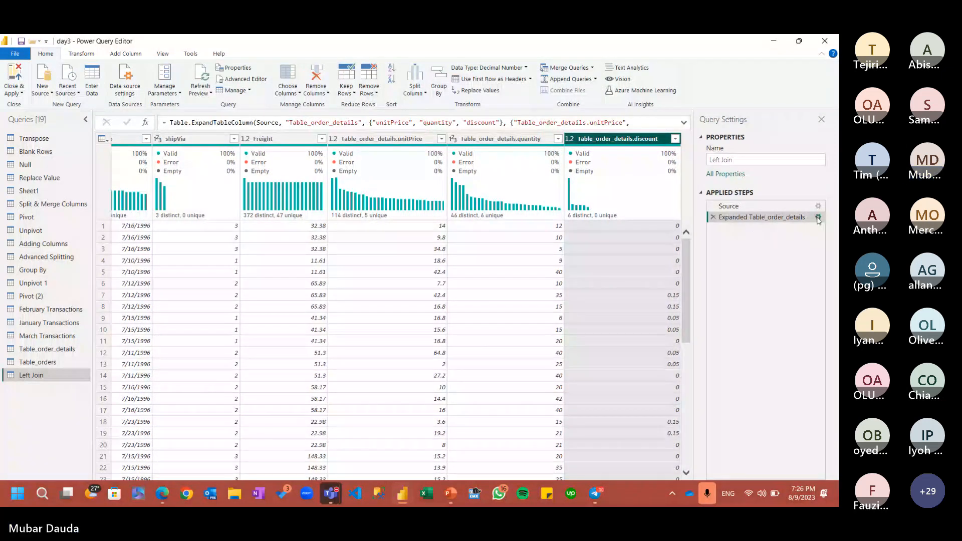
left_click(818, 218)
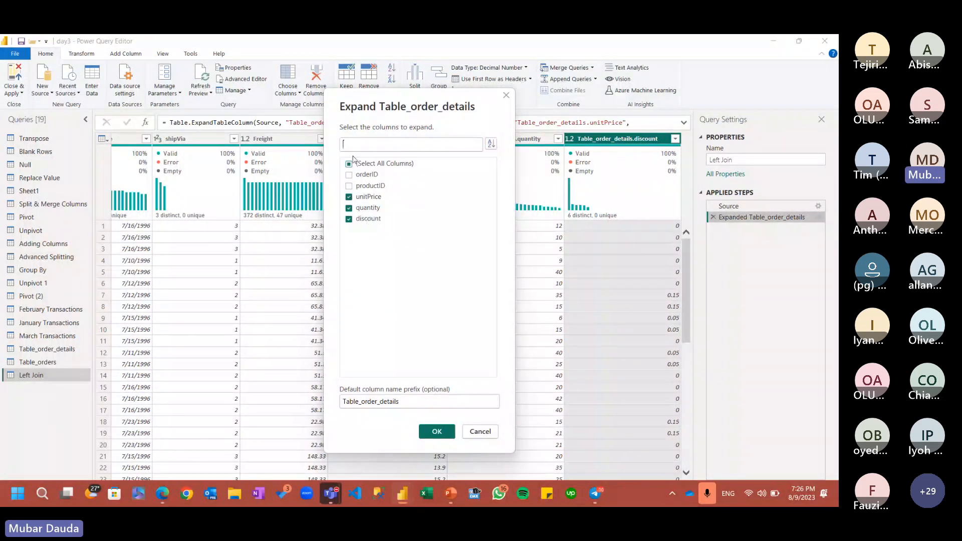
left_click(480, 431)
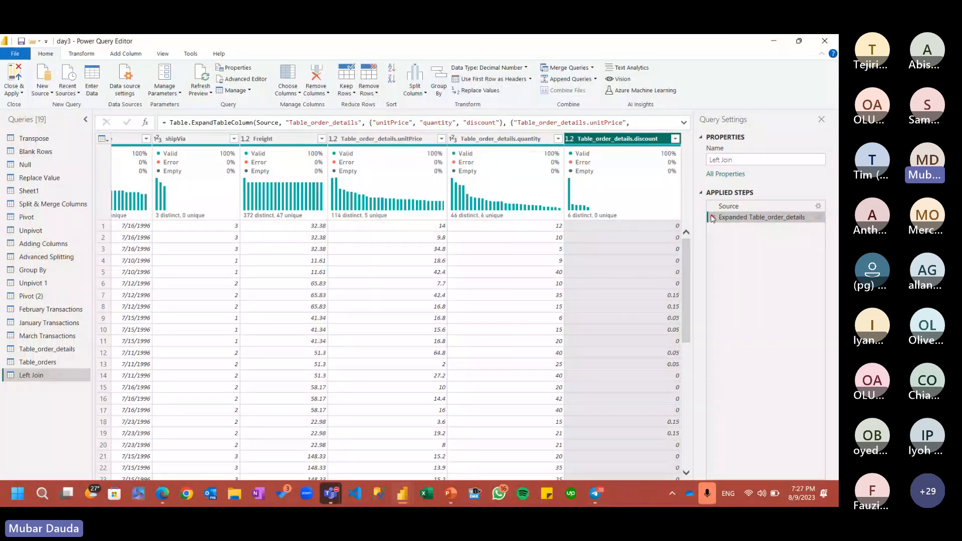
left_click(713, 218)
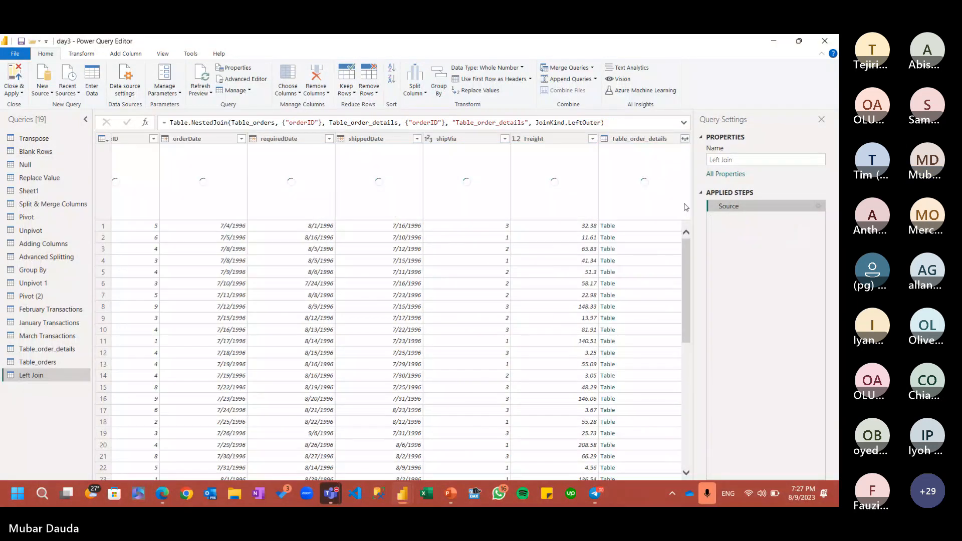
- Expand the Table_order_details column into unitPrice, quantity and discount without using the original column name as prefix
left_click(685, 140)
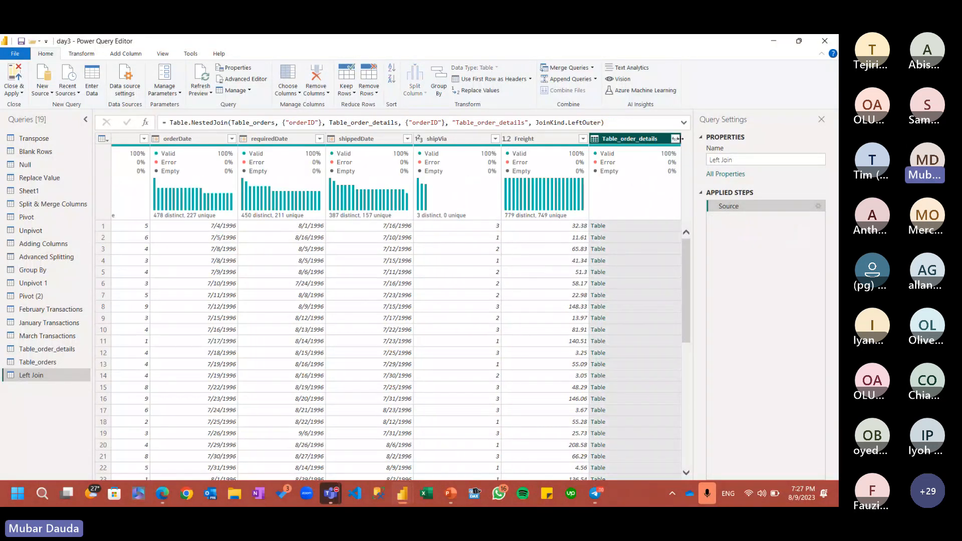
left_click(677, 139)
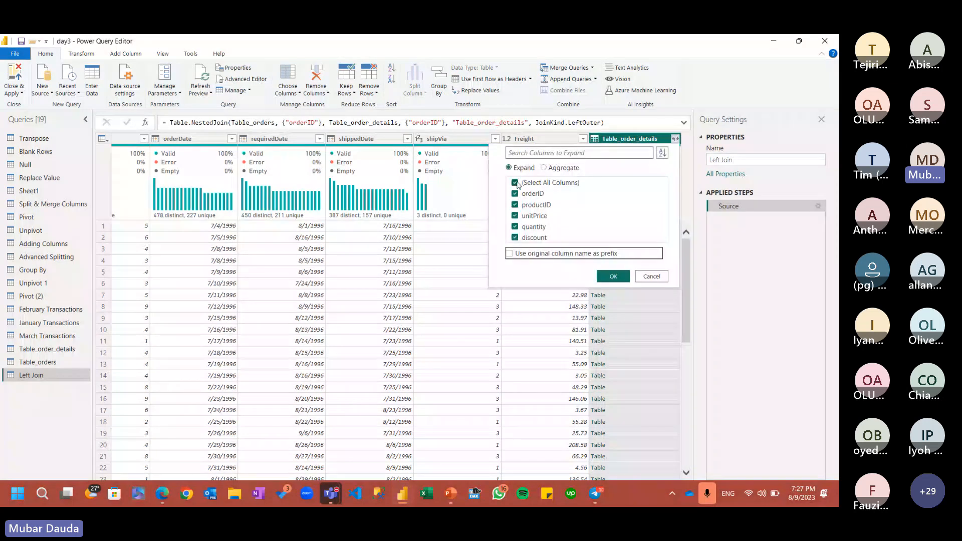
left_click(516, 184)
left_click(526, 216)
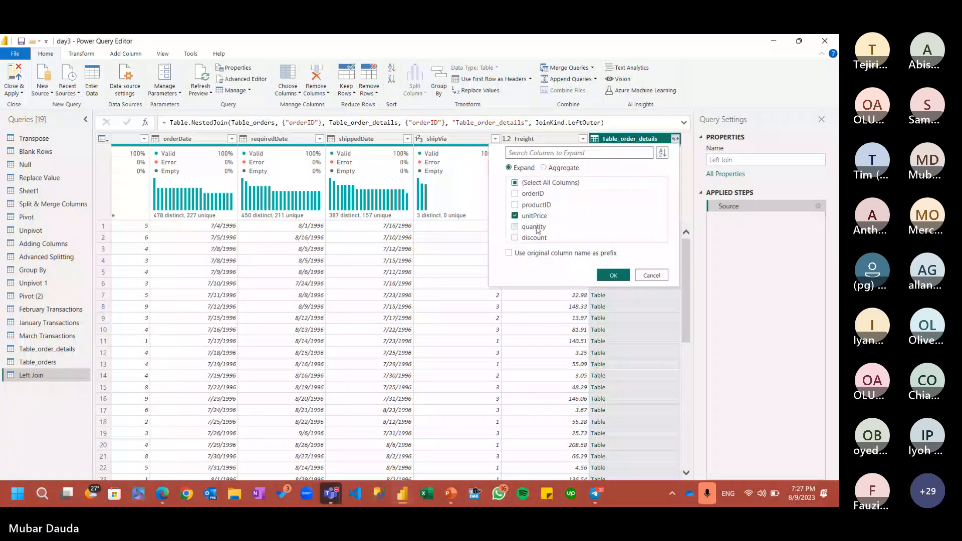
left_click(538, 228)
left_click(541, 238)
left_click(613, 275)
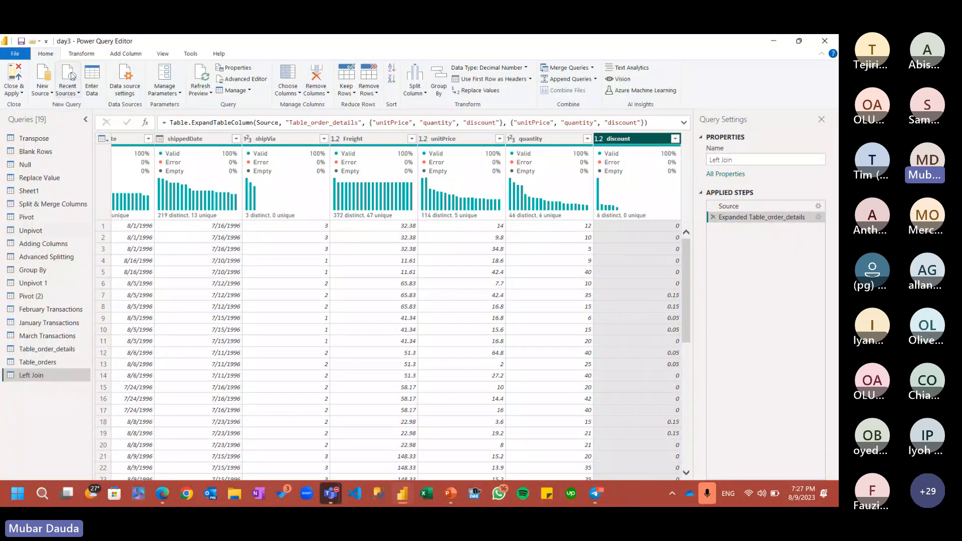
- Count the rows of the expanded Left Join query
left_click(81, 53)
left_click(56, 91)
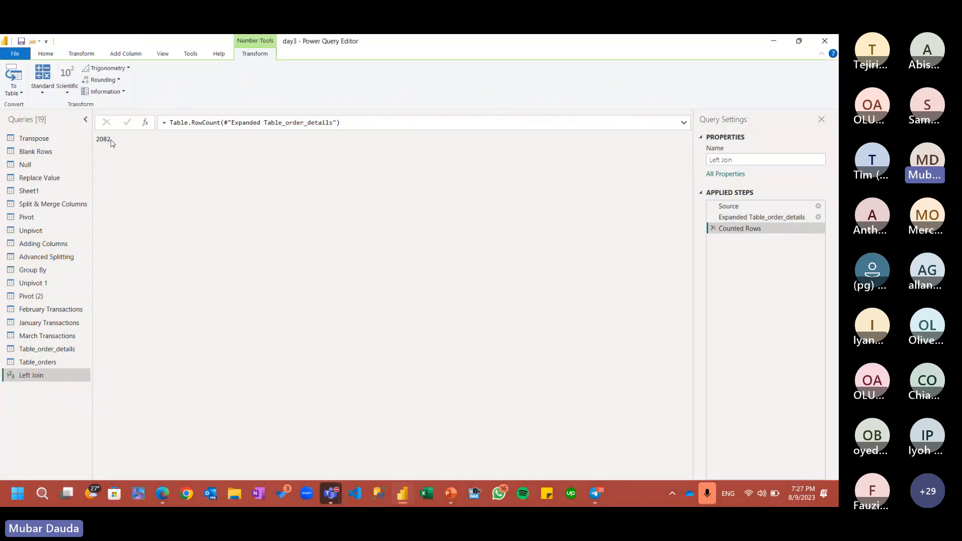
left_click_drag(112, 140, 98, 146)
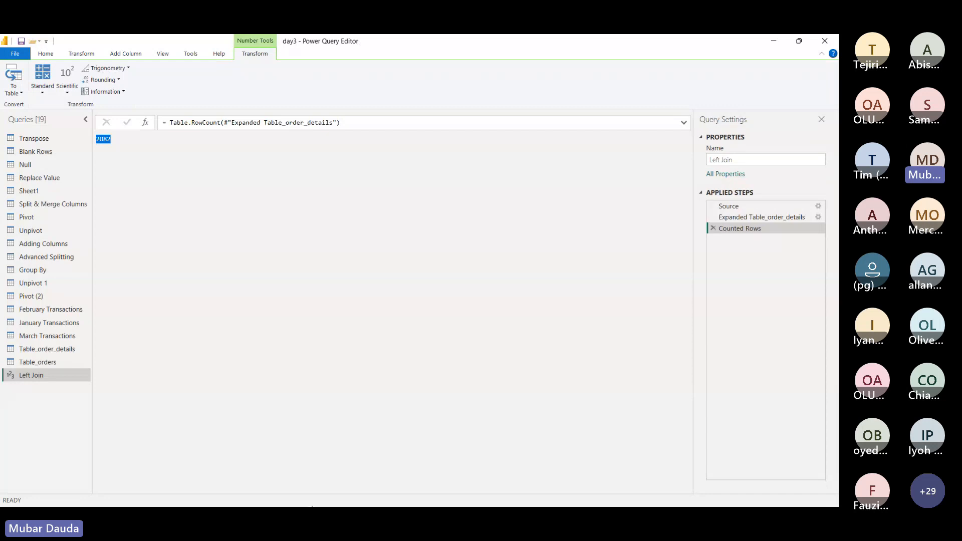
- Switch to the Microsoft Teams meeting, admit everyone waiting in the lobby, check the meeting chat and return to Power Query
mouse_move(320, 501)
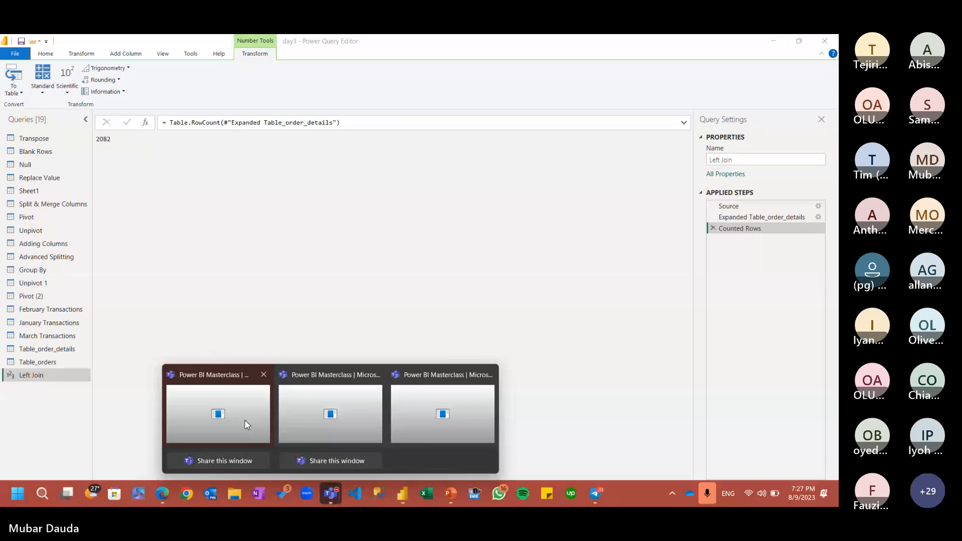
left_click(245, 419)
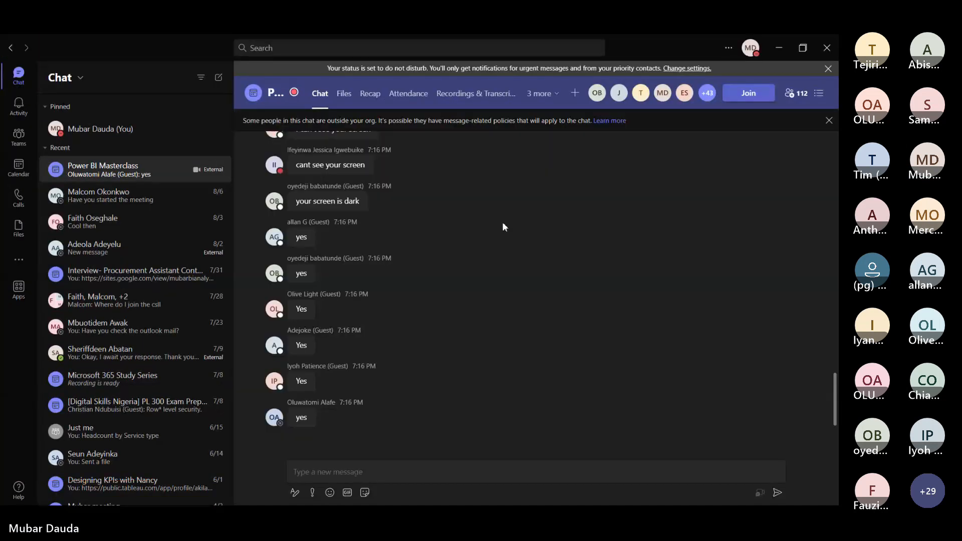
left_click(778, 48)
mouse_move(335, 498)
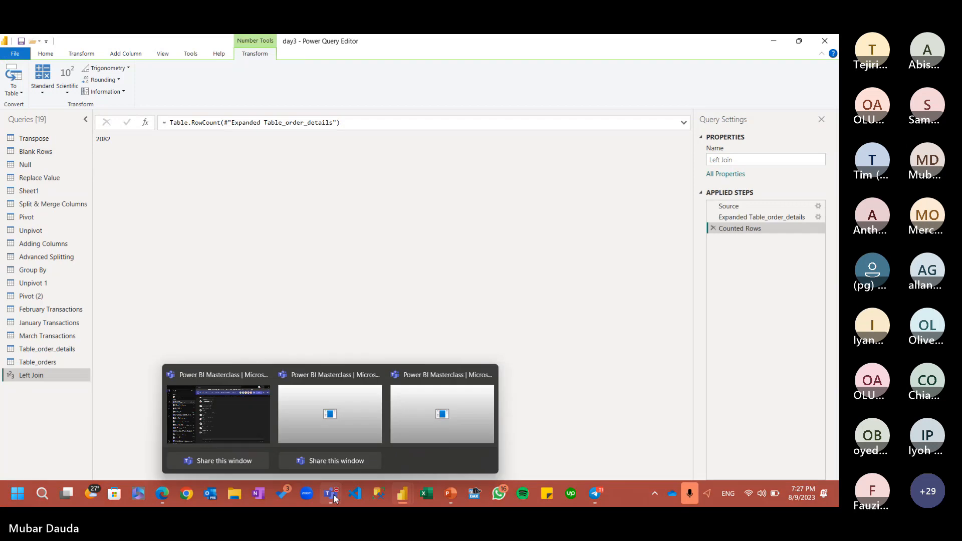
left_click(339, 414)
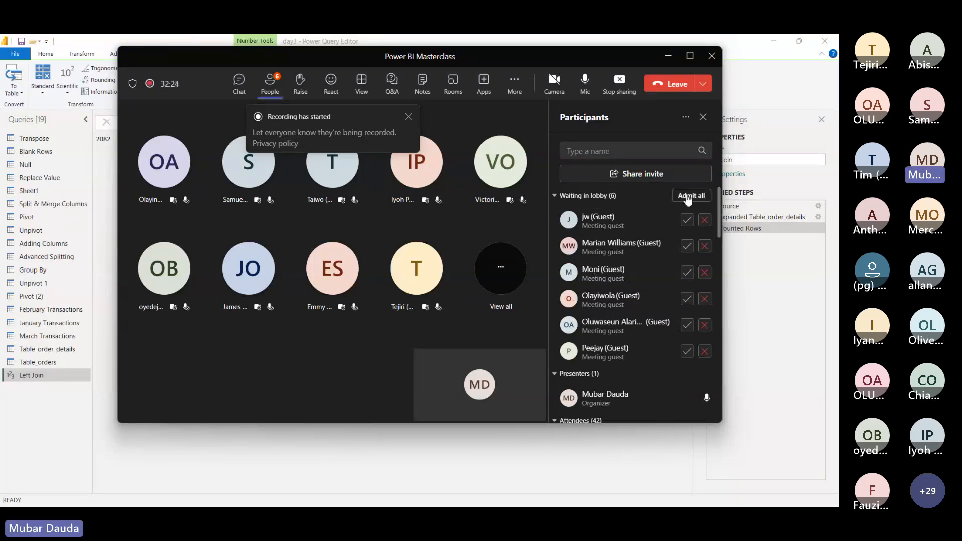
left_click(689, 196)
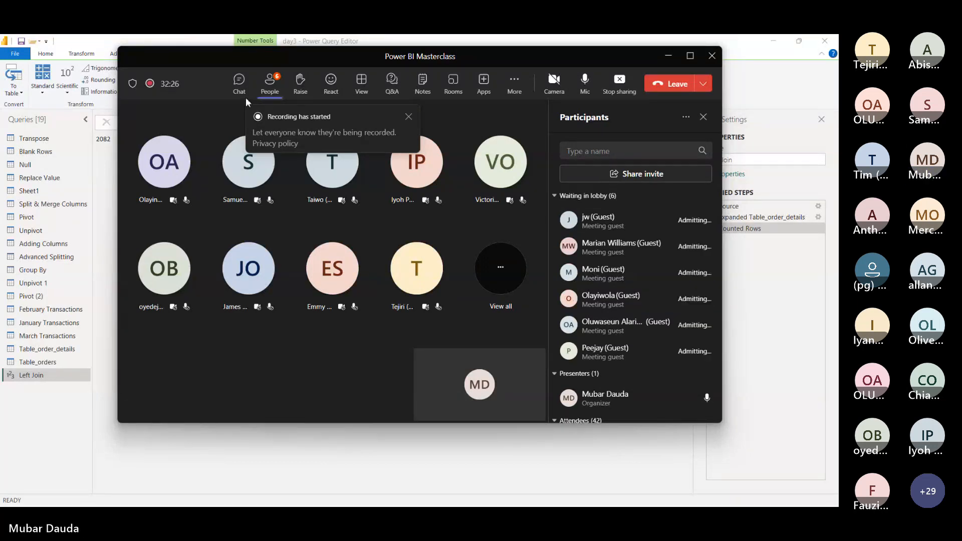
left_click(240, 85)
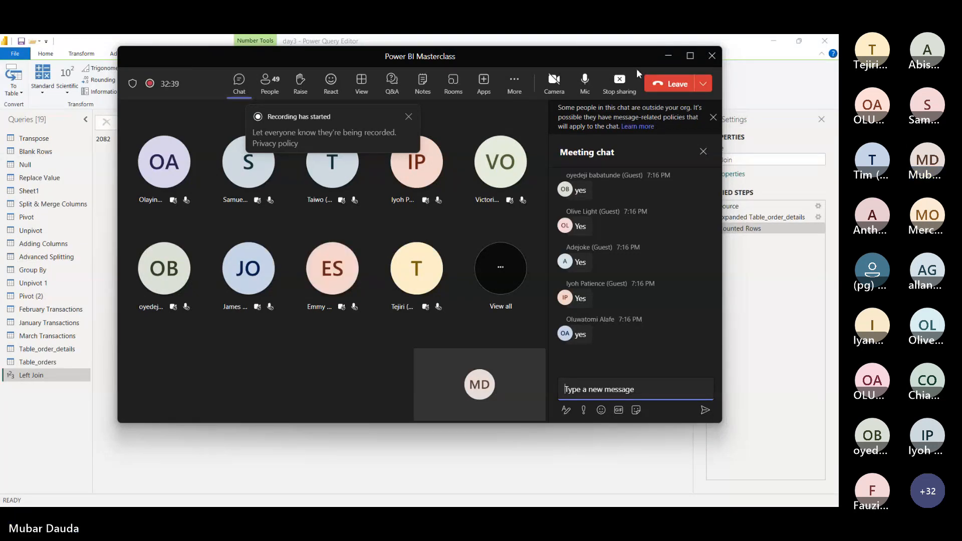
left_click(668, 55)
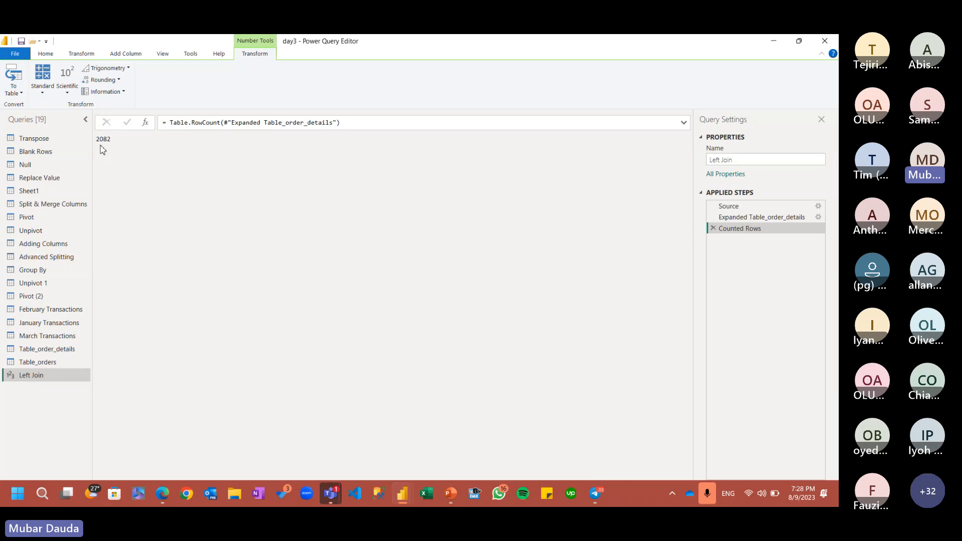
- Delete the Counted Rows step and insert a row count directly after the Source step of Left Join
left_click(714, 231)
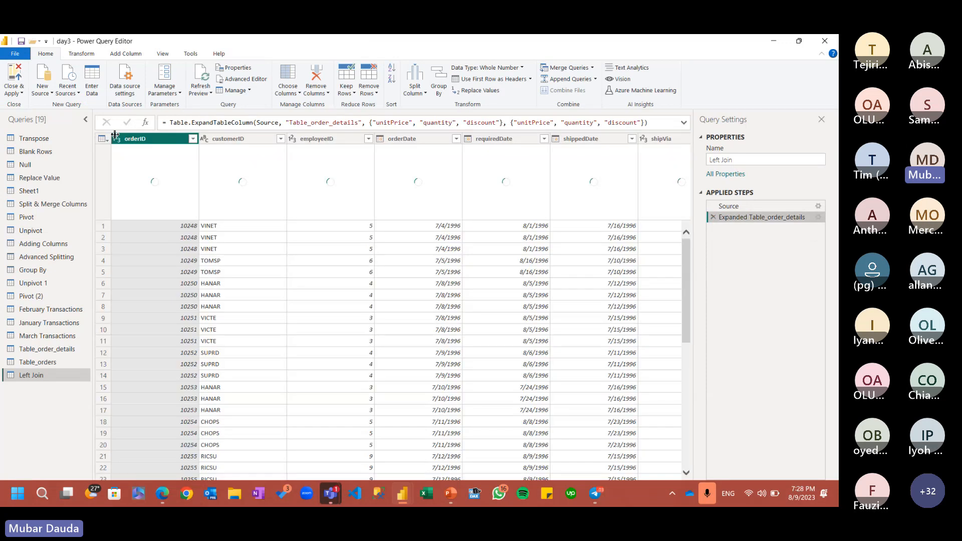
left_click_drag(736, 214, 736, 216)
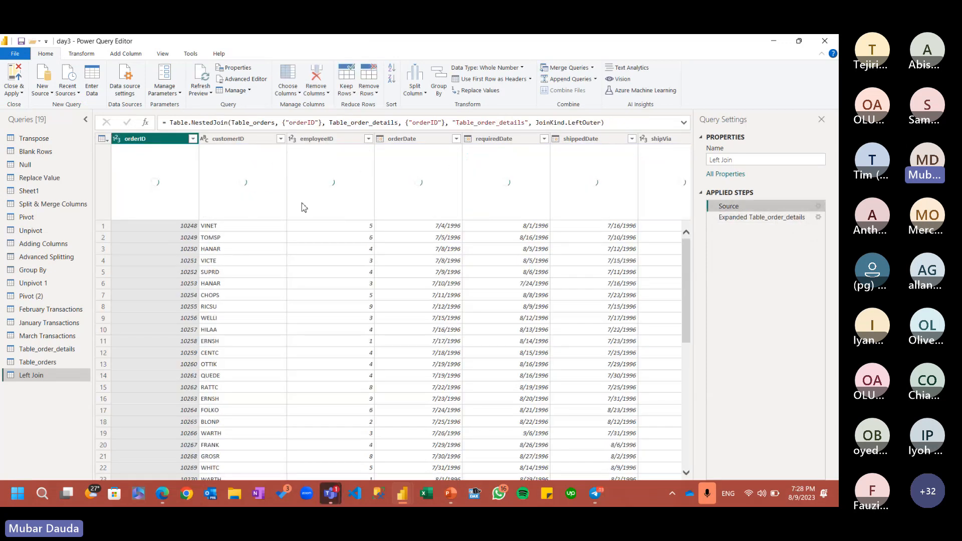
left_click(75, 55)
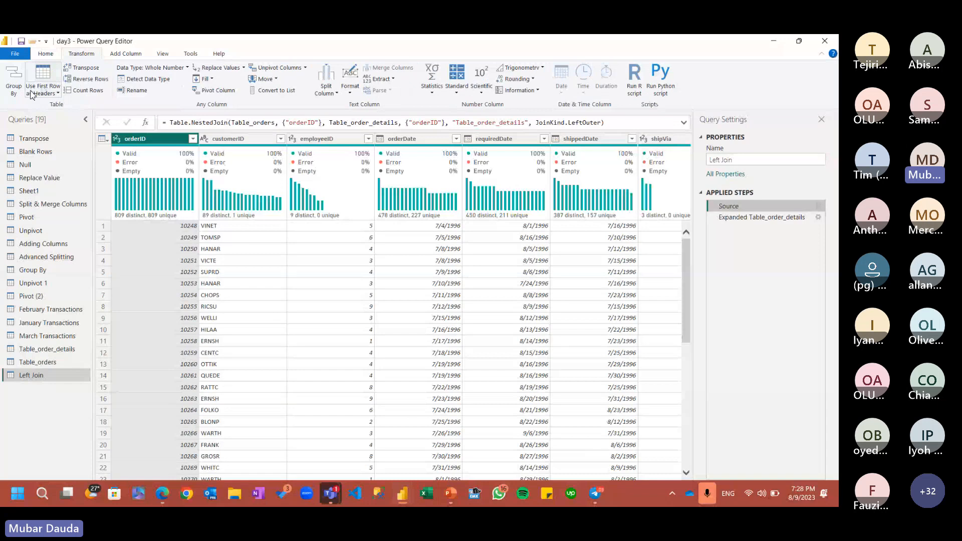
left_click(98, 96)
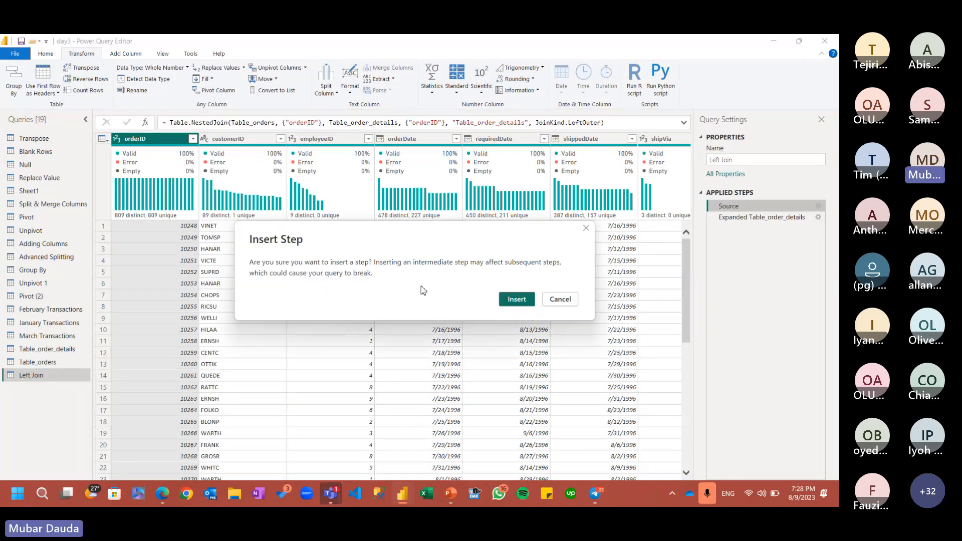
left_click(517, 299)
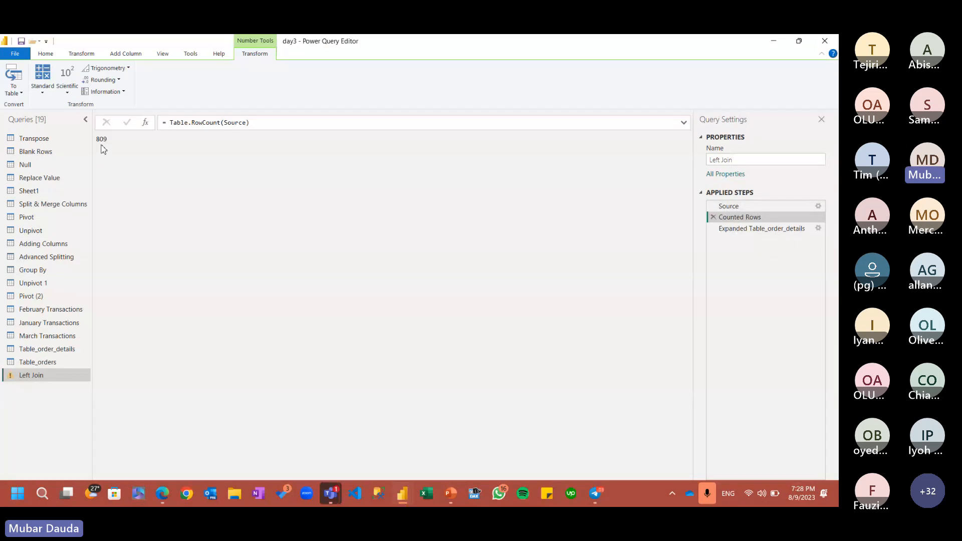
- Delete the Counted Rows step from Left Join and review the expanded table's columns through discount
left_click(714, 218)
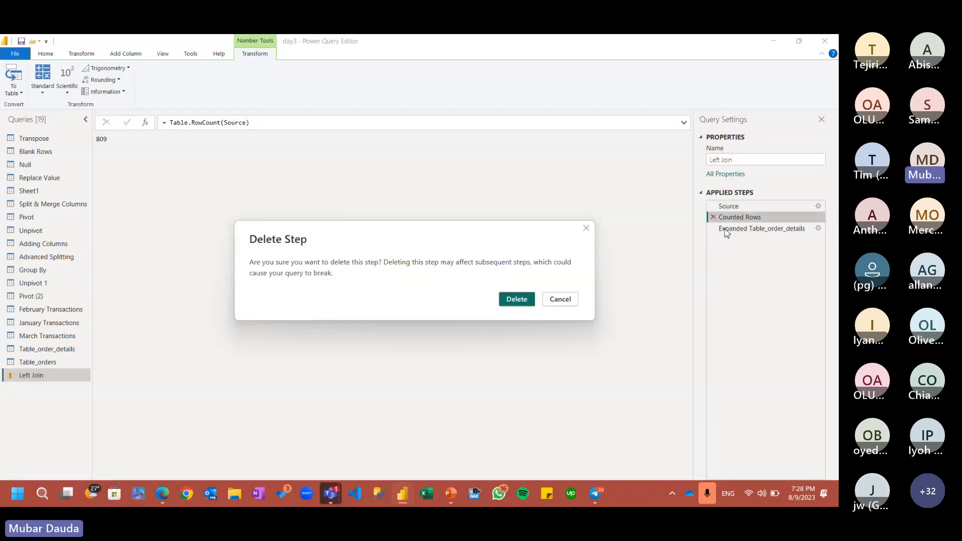
left_click(516, 299)
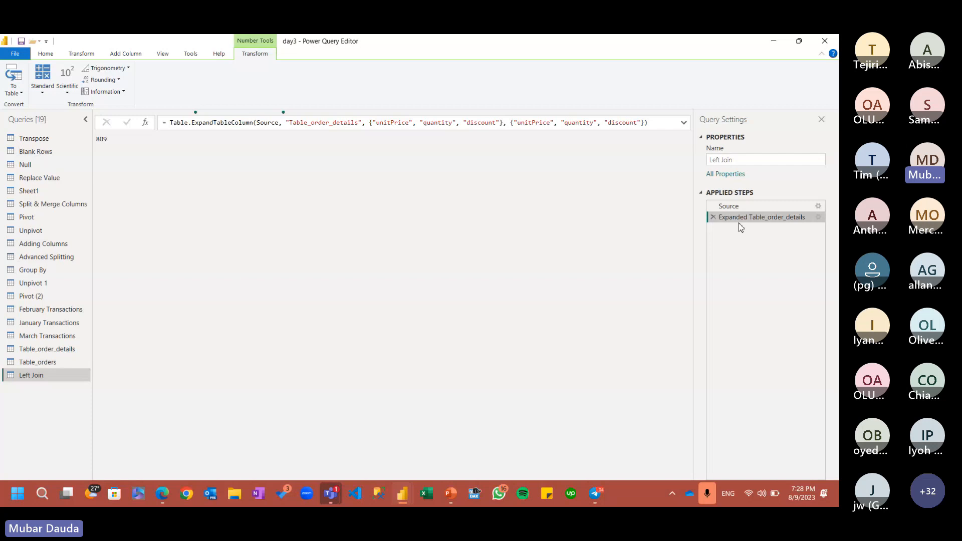
left_click(584, 139)
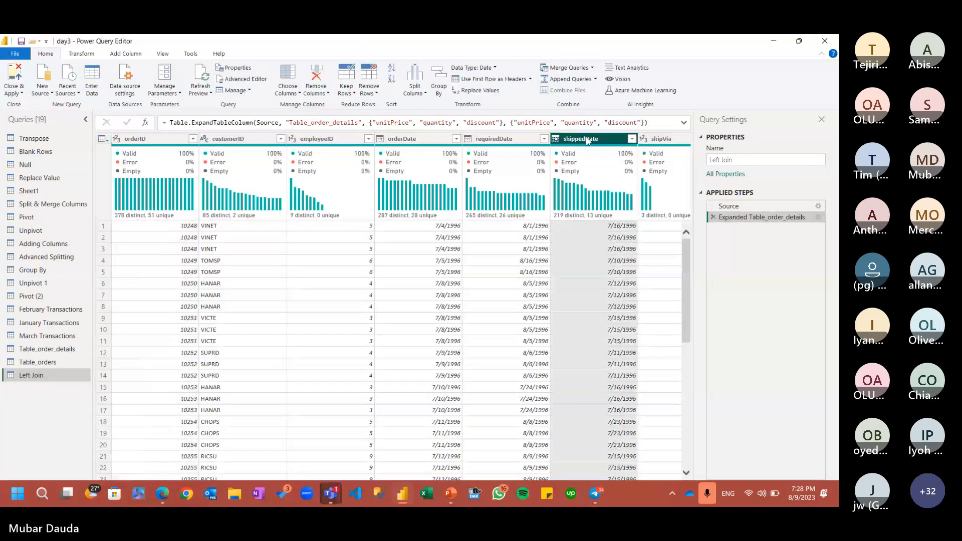
key("End")
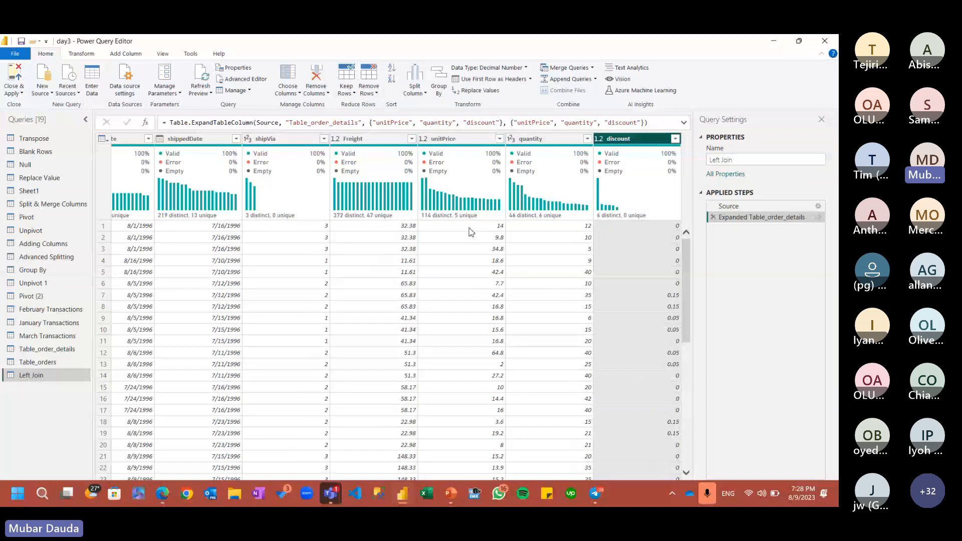
left_click(256, 140)
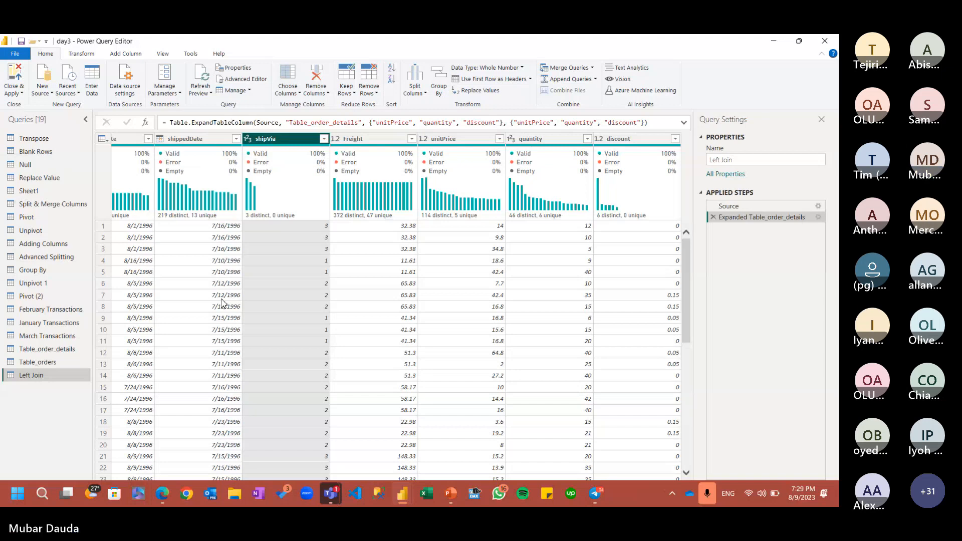
- Merge Table_orders with Table_order_details on orderID as a new query, using a Right Outer join
left_click(55, 364)
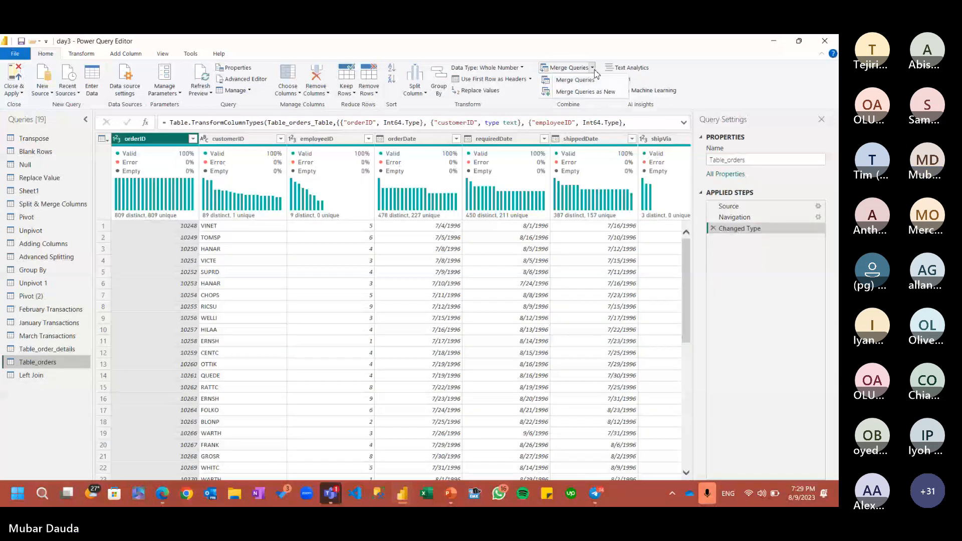
left_click(593, 68)
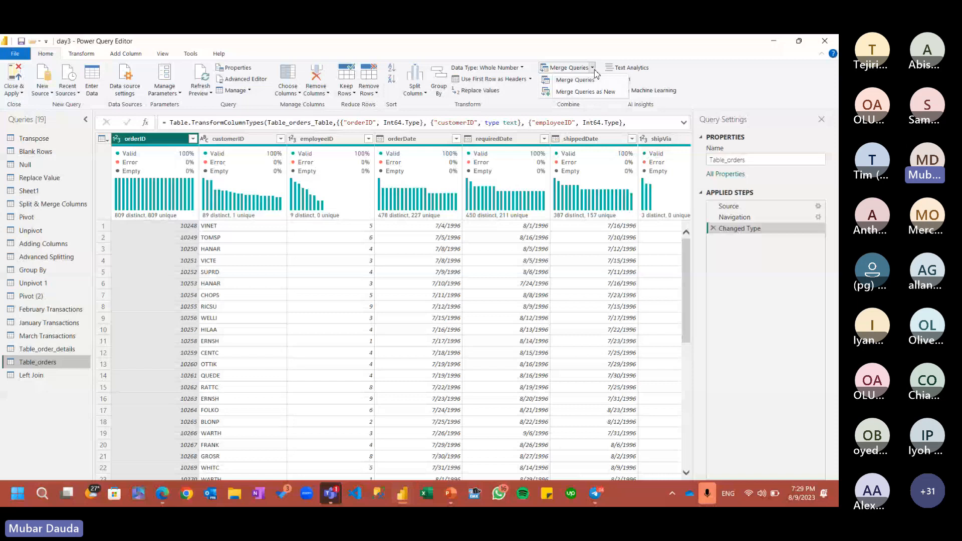
left_click(576, 80)
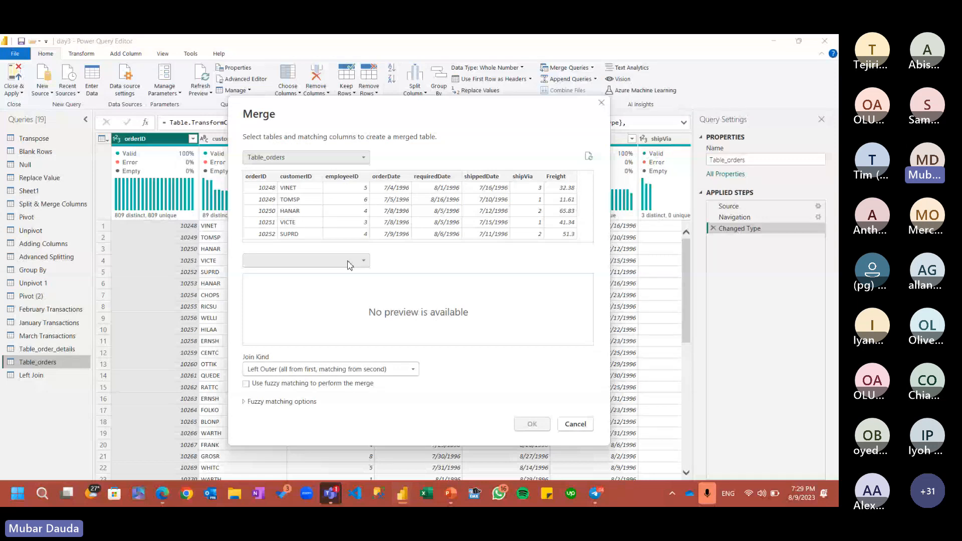
left_click(349, 264)
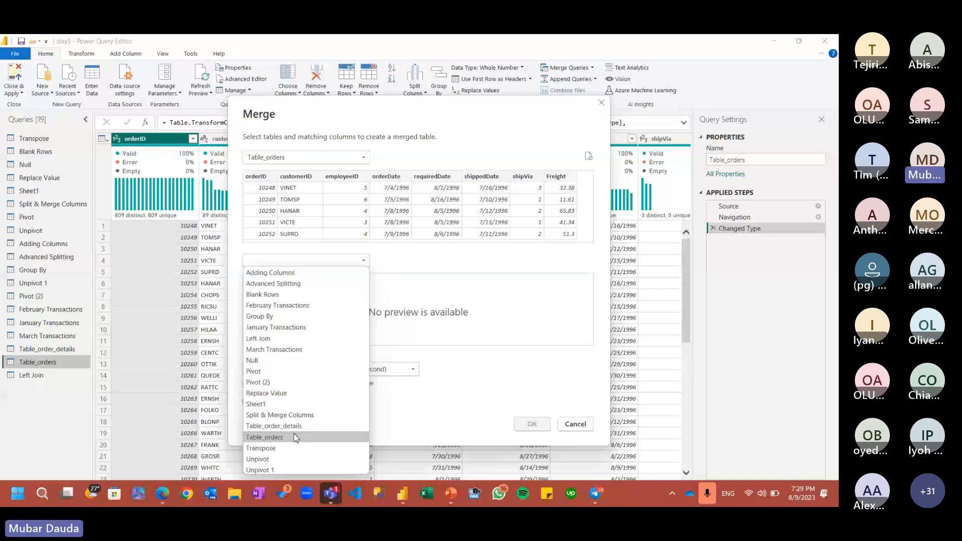
left_click(281, 426)
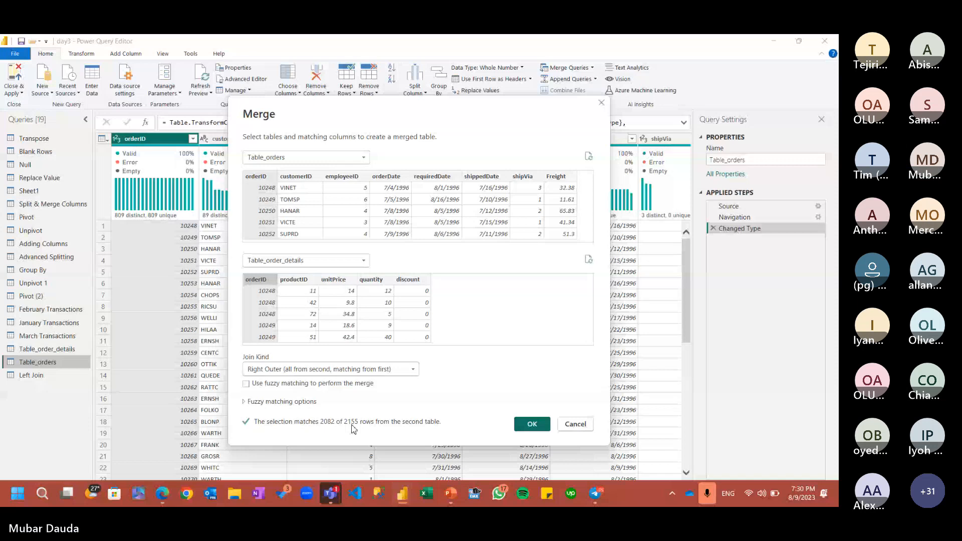
left_click(531, 424)
- Rename the new merged query as Right Join
double_click(36, 388)
type("Rig")
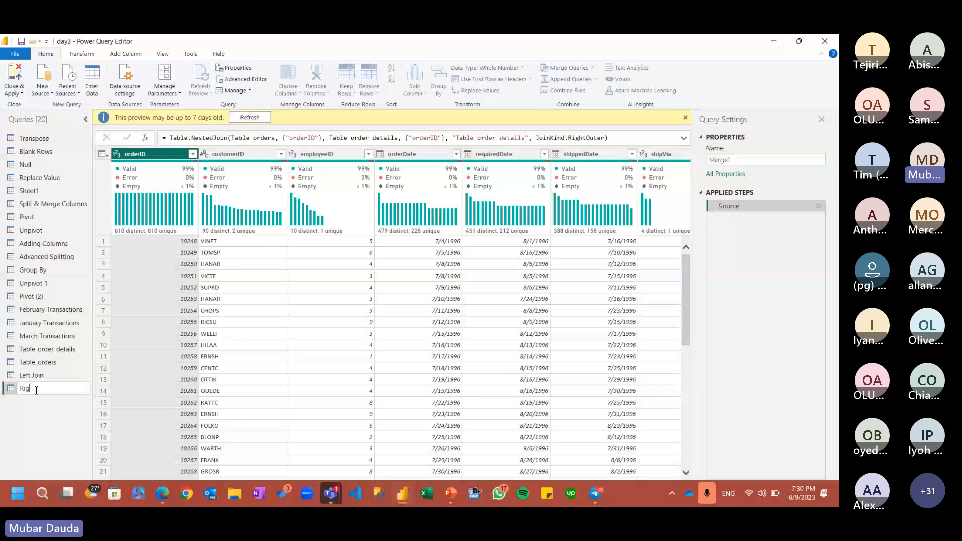
type("ht Join")
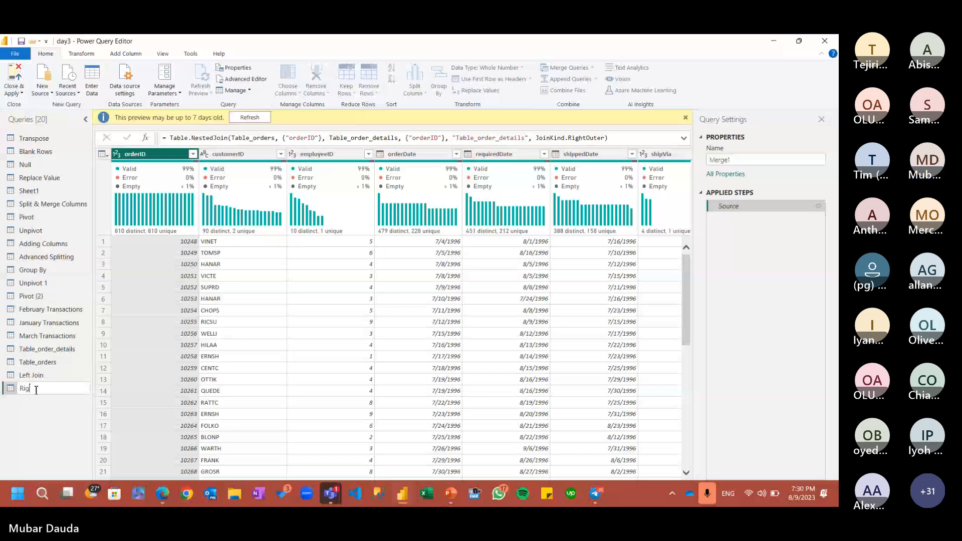
key("Return")
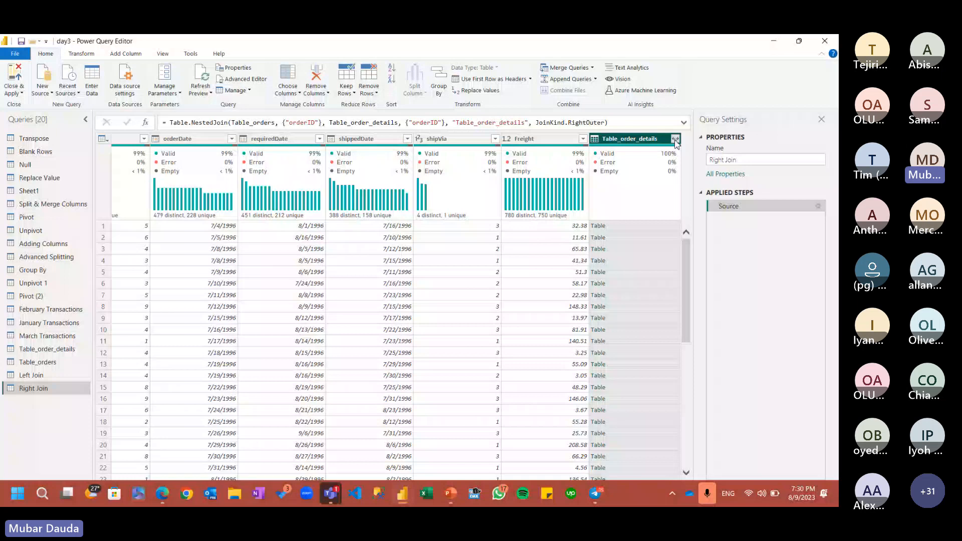
- Expand Table_order_details in Right Join into unitPrice, quantity and discount without a prefix, and check the row count with a temporary step
left_click(675, 140)
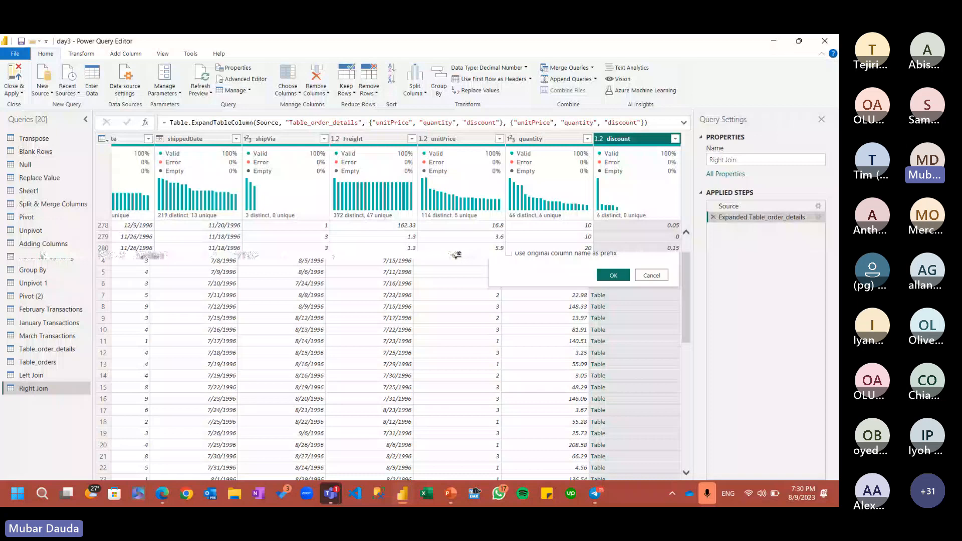
scroll(394, 311, "down", 20)
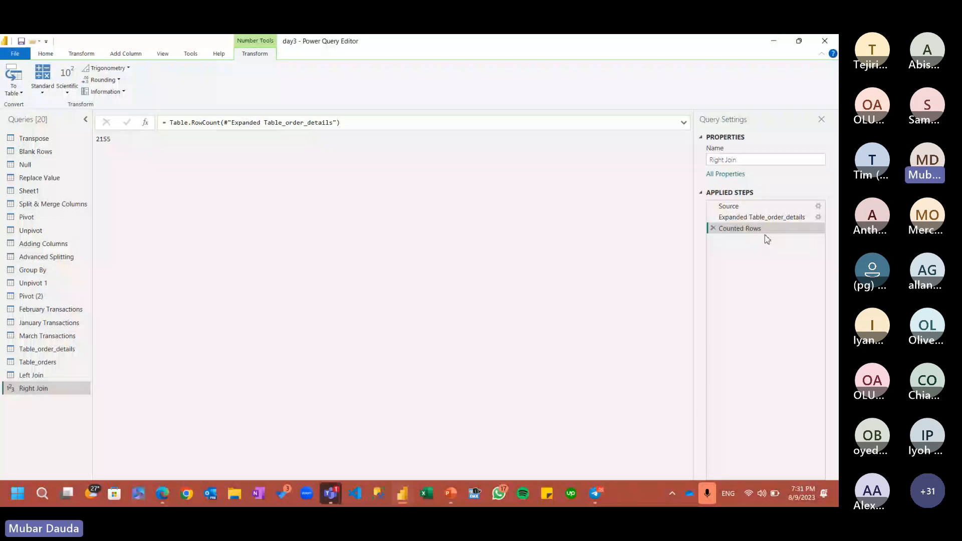
key("Delete")
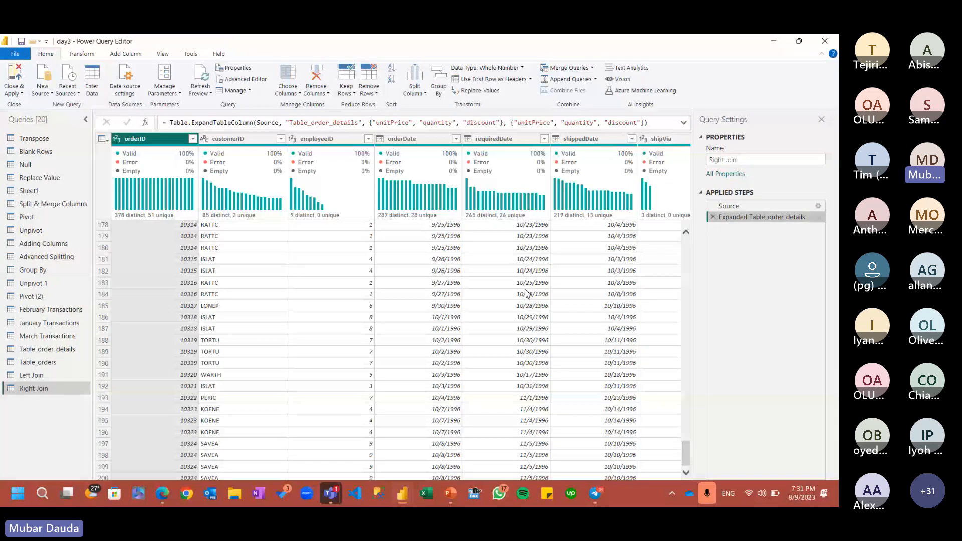
- Look through the expanded Right Join rows and base the column profiling on the entire data set
scroll(526, 294, "down", 15)
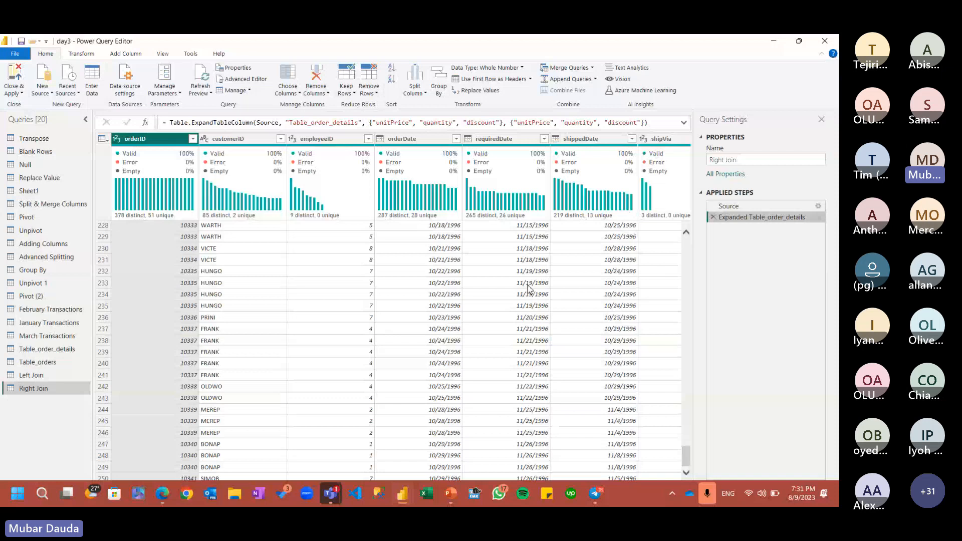
scroll(528, 288, "down", 15)
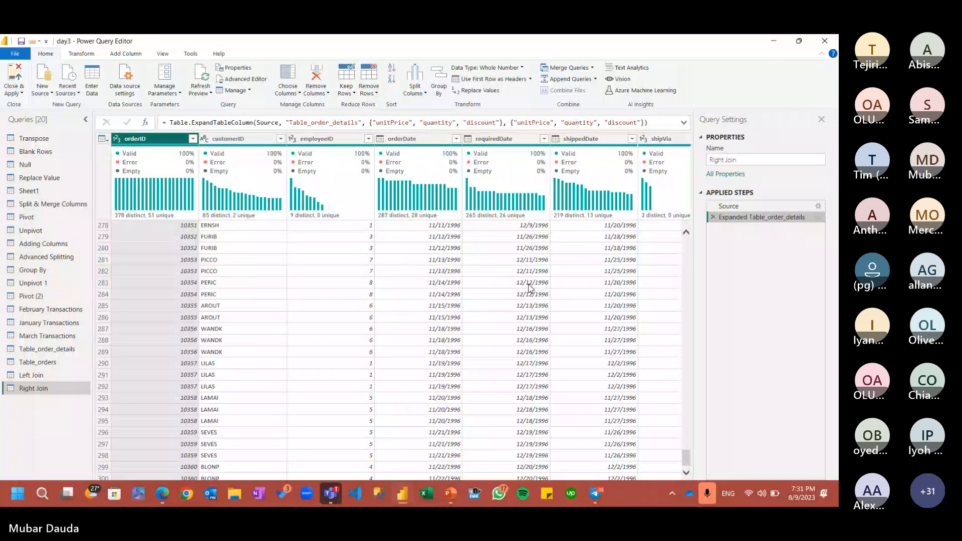
scroll(528, 288, "down", 15)
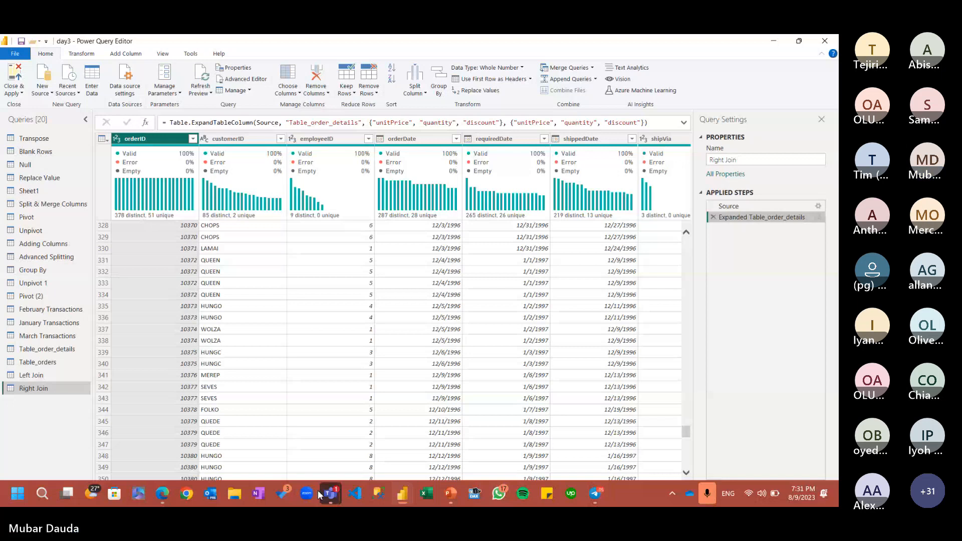
left_click(319, 492)
left_click(267, 96)
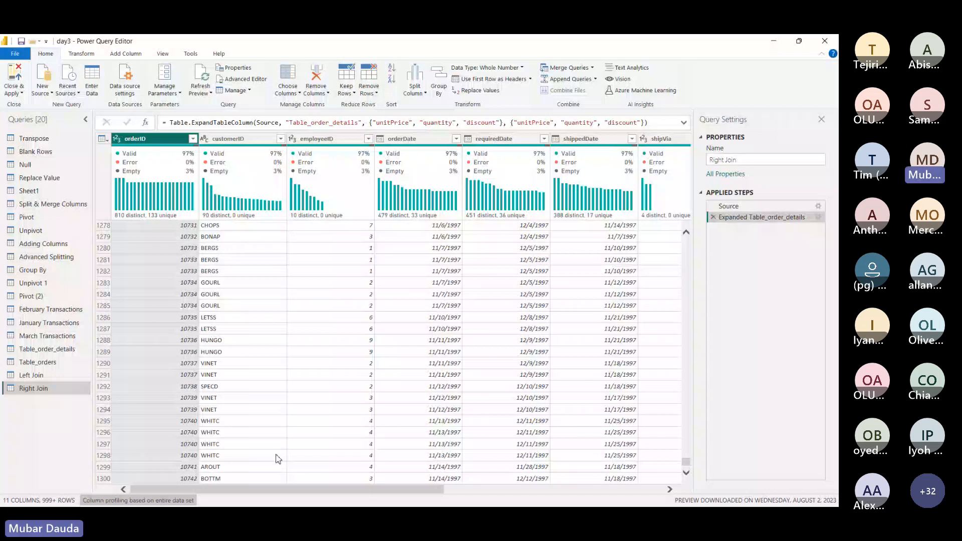
- Examine the Right Join rows down to the end for null order fields and compare them with unitPrice, quantity and discount
scroll(278, 458, "down", 10)
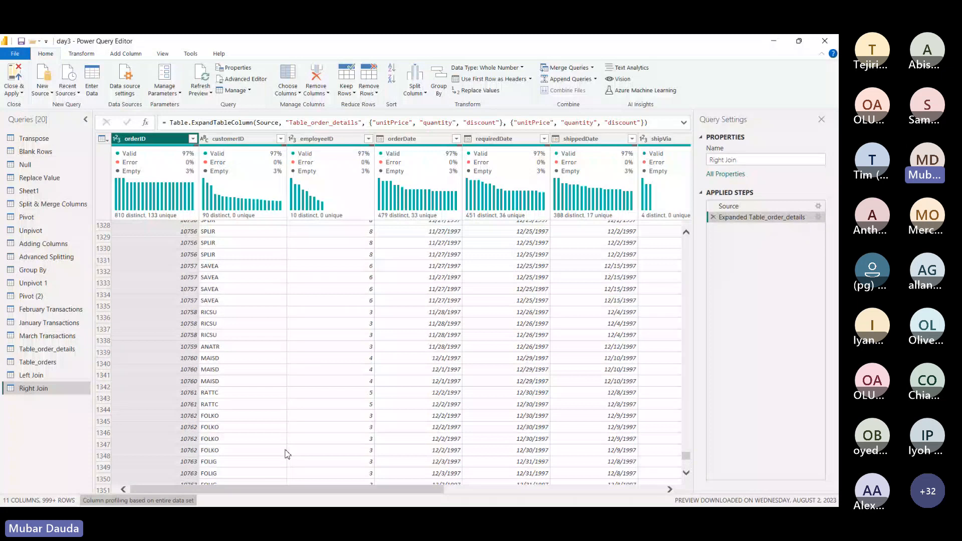
scroll(288, 451, "down", 20)
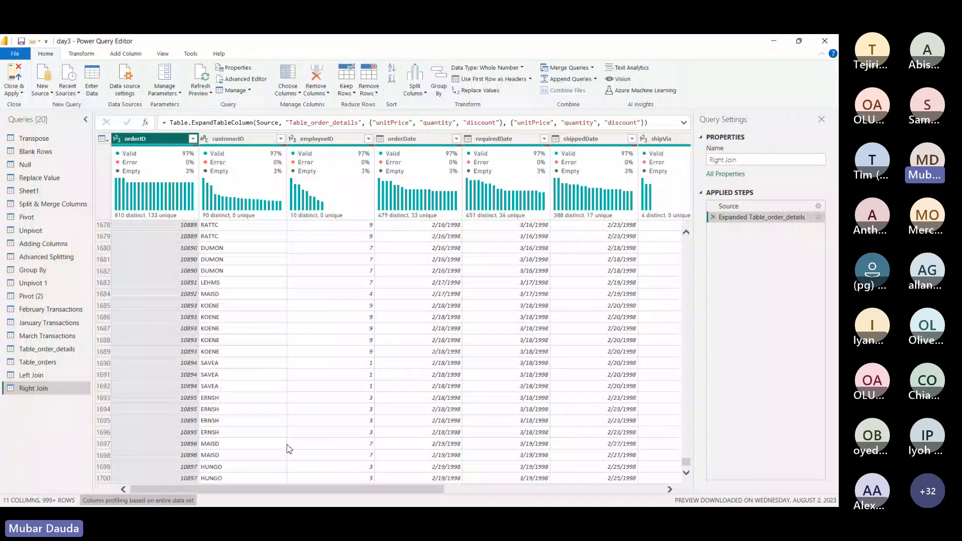
scroll(291, 447, "down", 20)
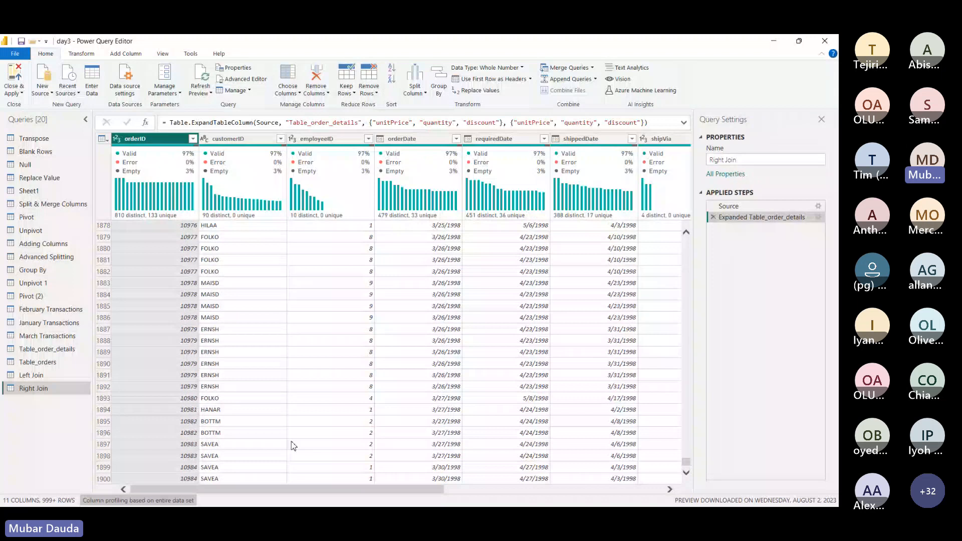
scroll(291, 445, "down", 20)
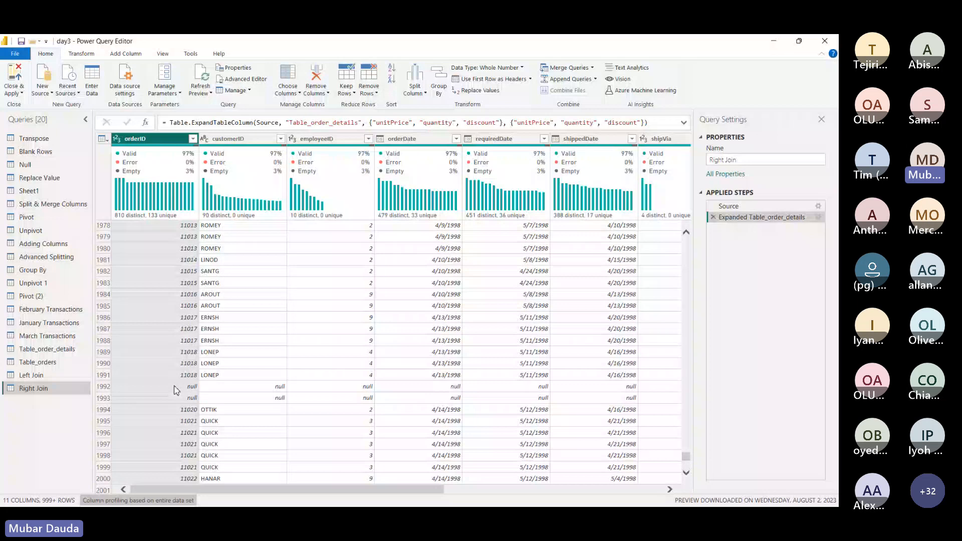
left_click_drag(306, 489, 522, 504)
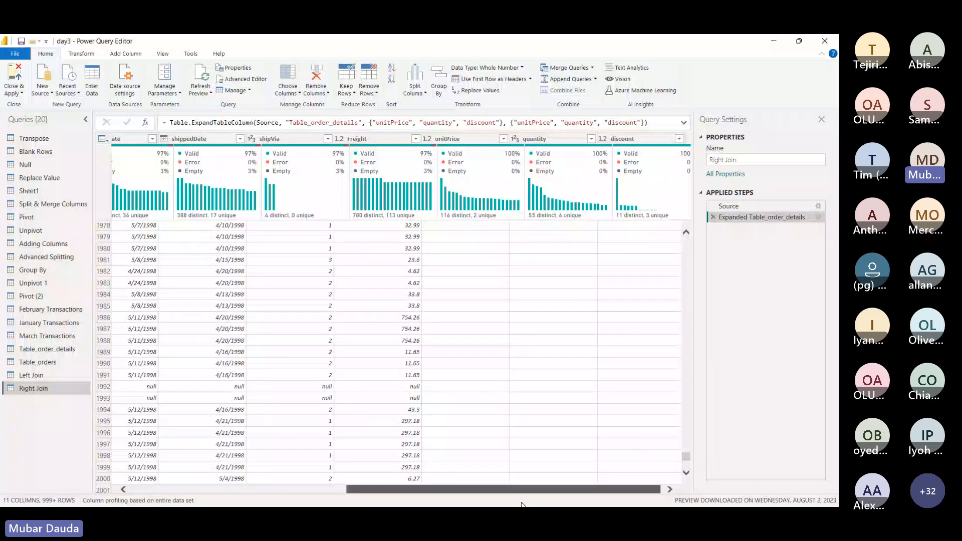
left_click_drag(521, 504, 525, 504)
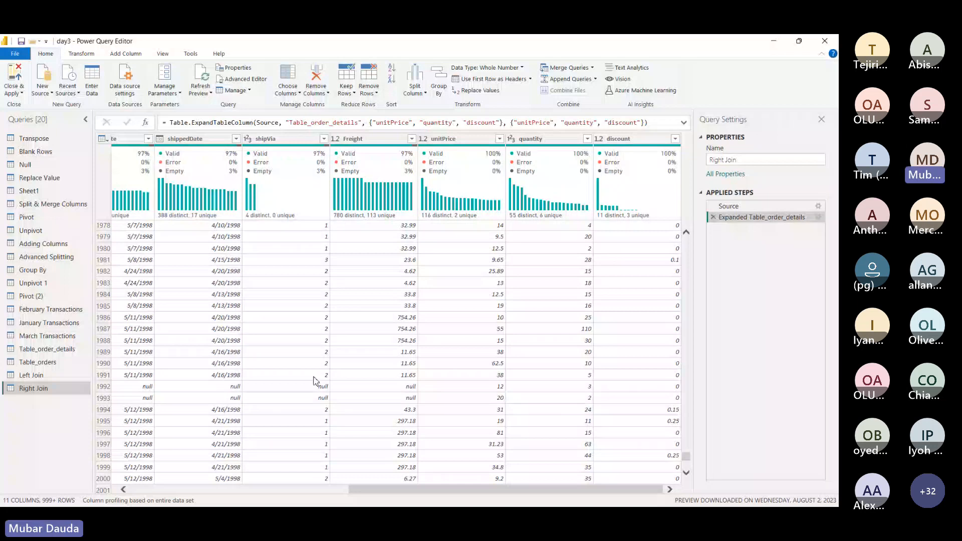
left_click_drag(391, 486, 203, 484)
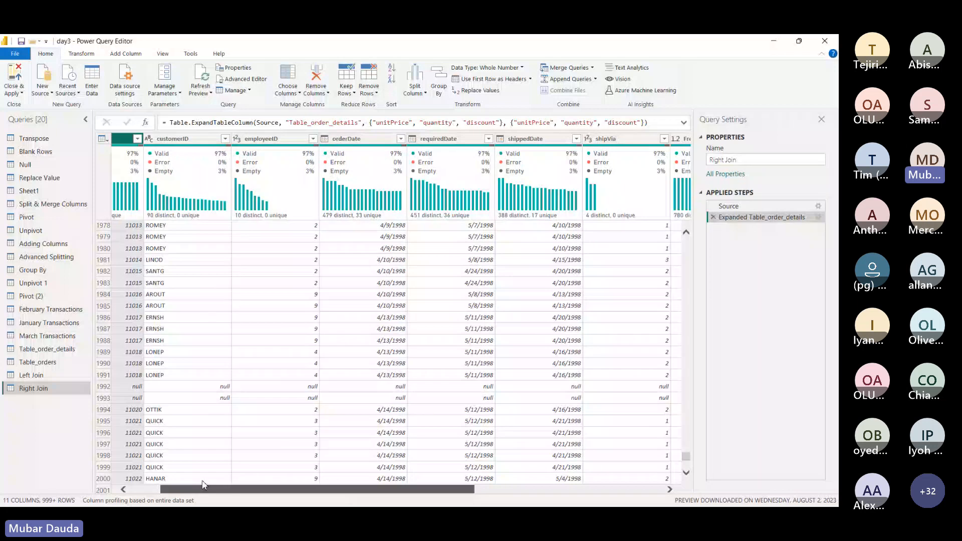
left_click_drag(203, 483, 173, 484)
scroll(428, 317, "down", 10)
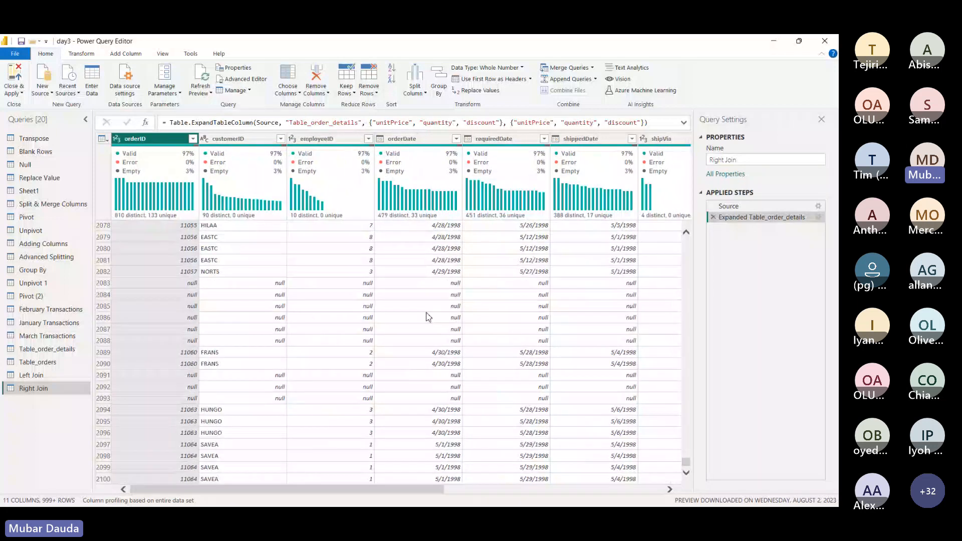
scroll(429, 317, "down", 4)
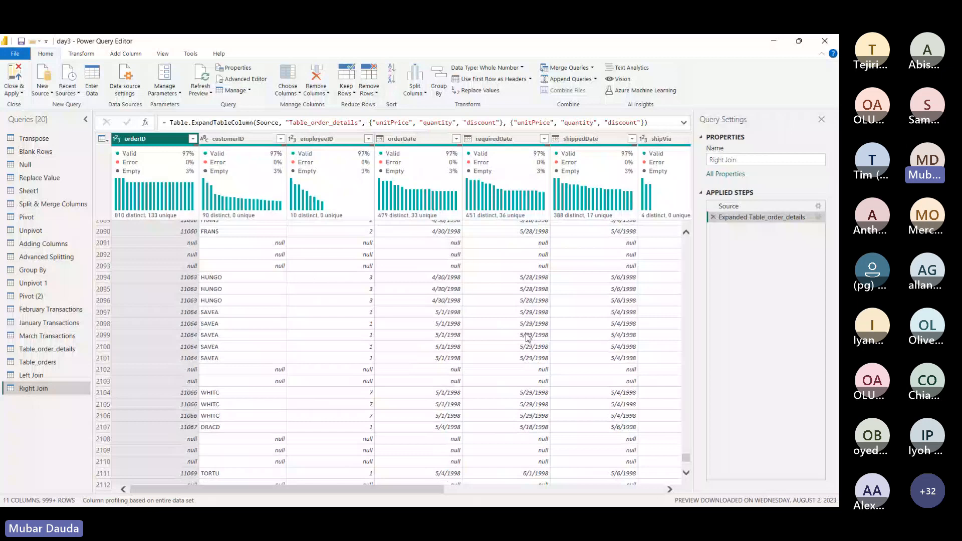
scroll(528, 339, "down", 13)
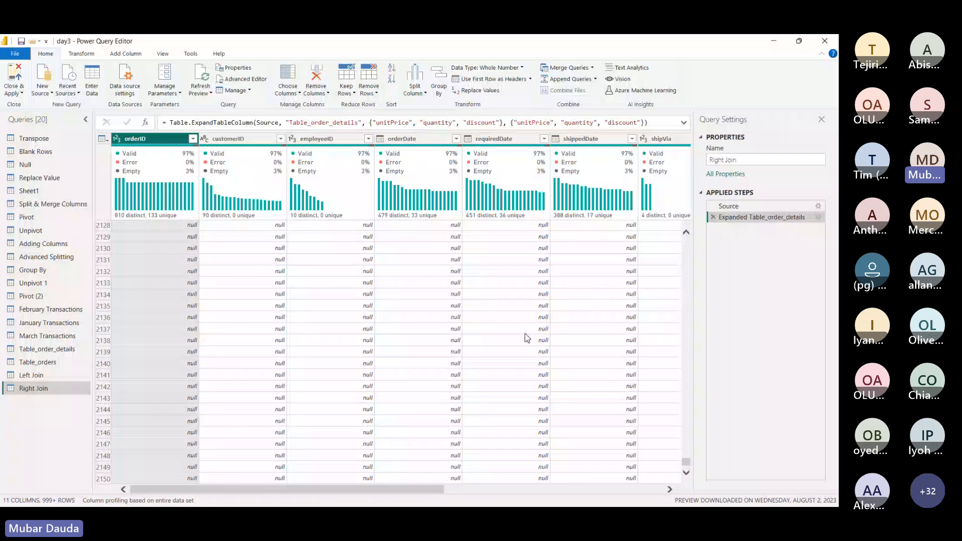
scroll(244, 466, "down", 2)
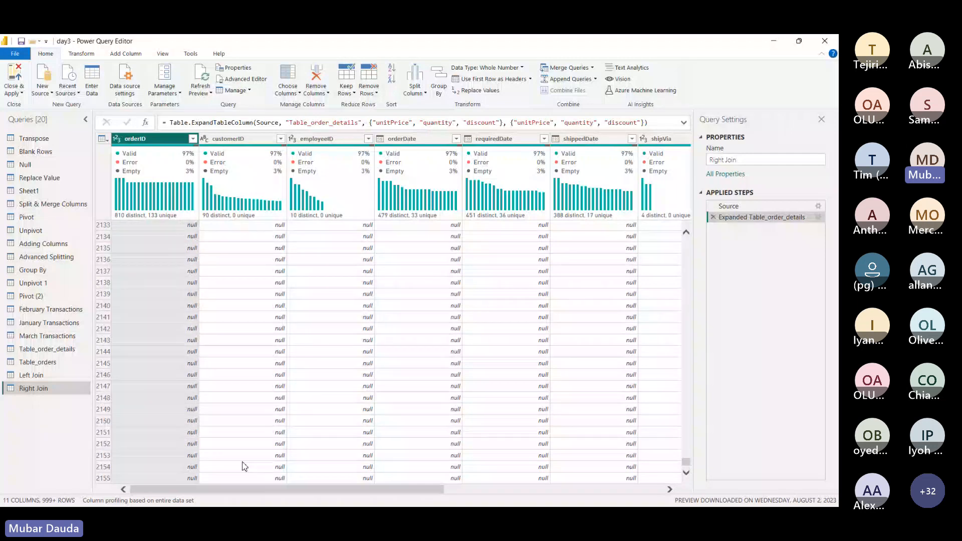
scroll(490, 307, "right", 5)
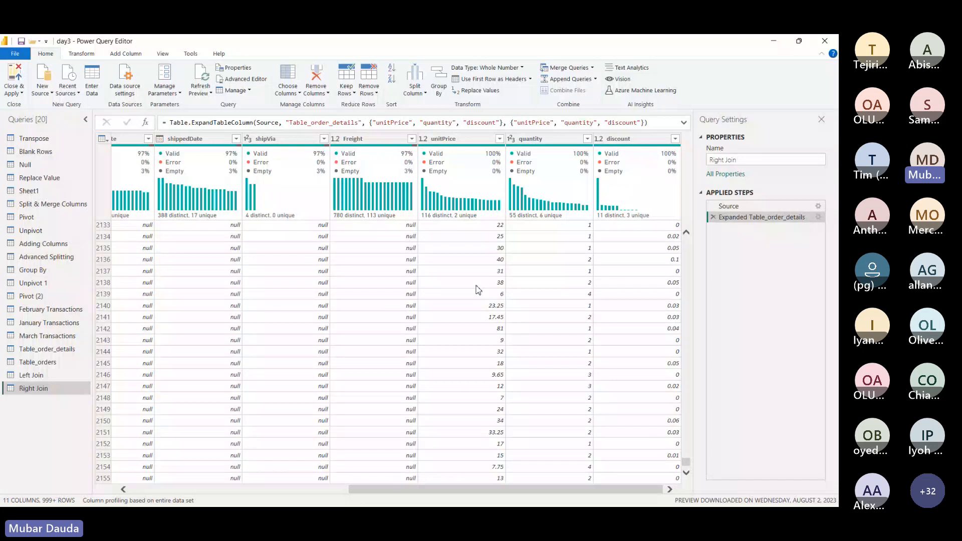
- Merge Table_orders with Table_order_details on orderID as a new query using the Full Outer join kind, and name it Full Outer Join
left_click(46, 379)
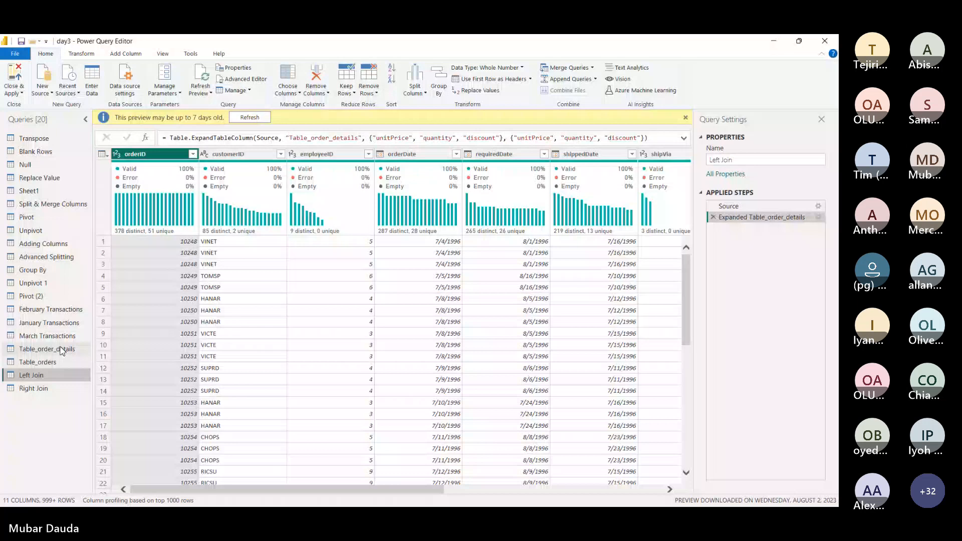
left_click(44, 362)
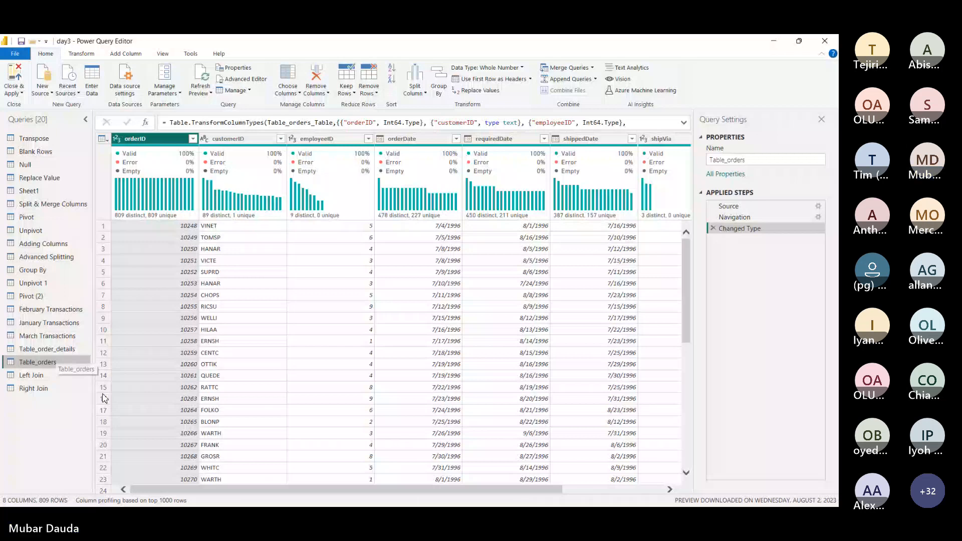
left_click(593, 68)
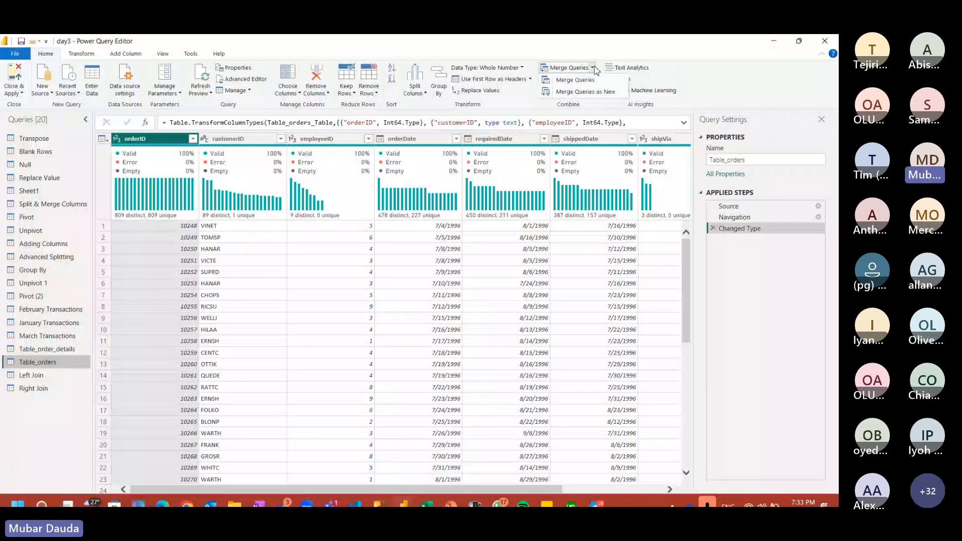
left_click(585, 92)
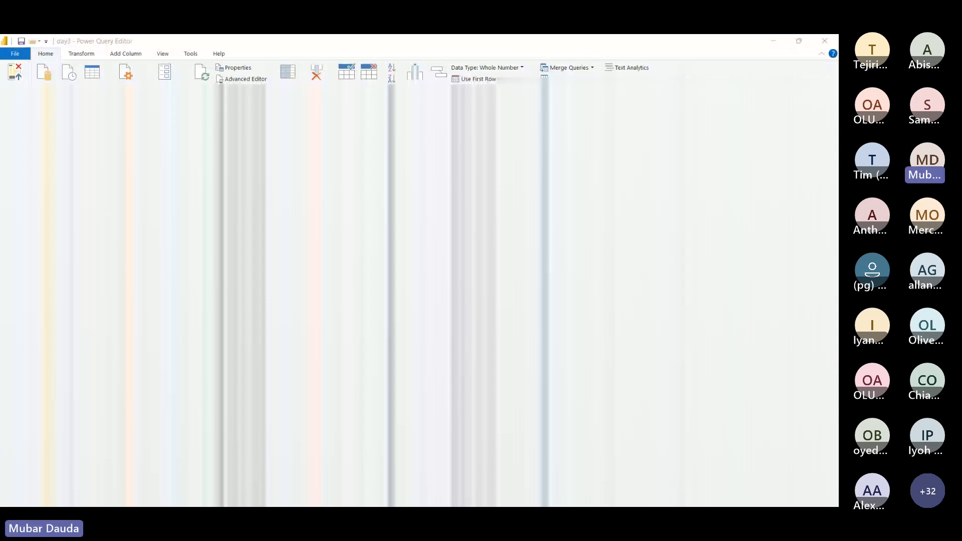
left_click(320, 263)
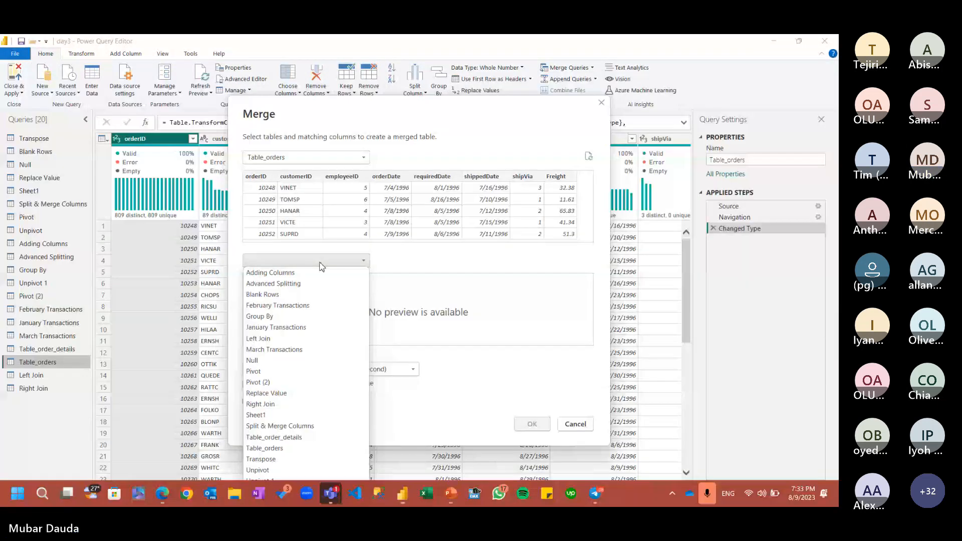
left_click(299, 437)
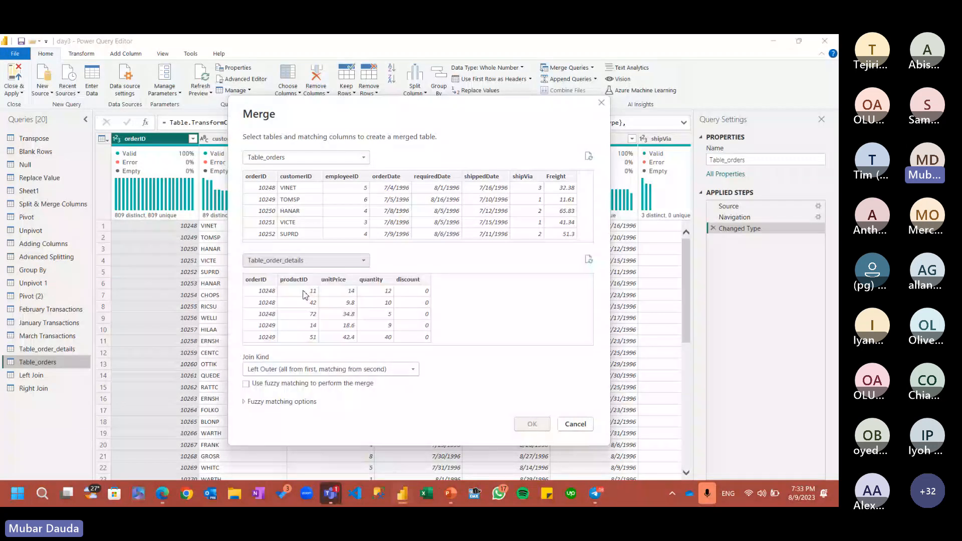
left_click(259, 177)
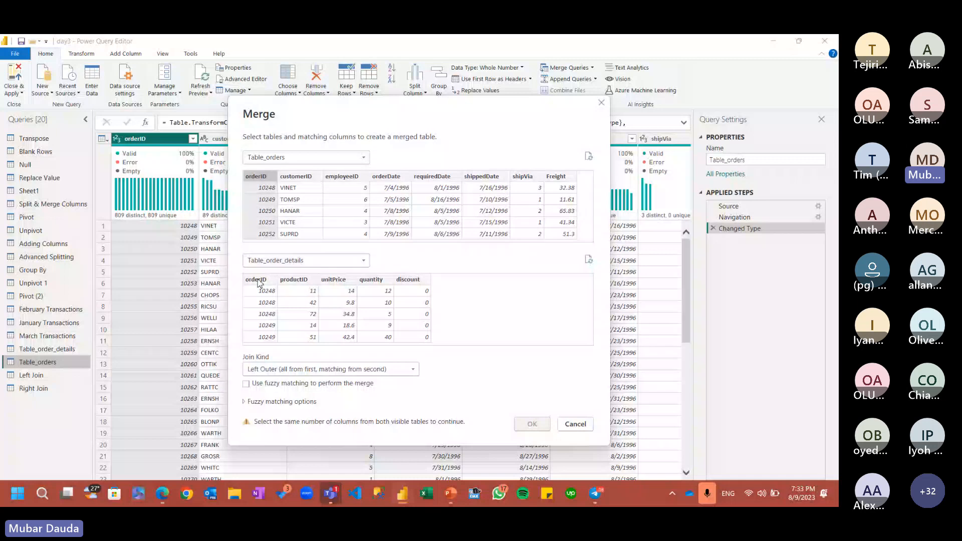
left_click(257, 281)
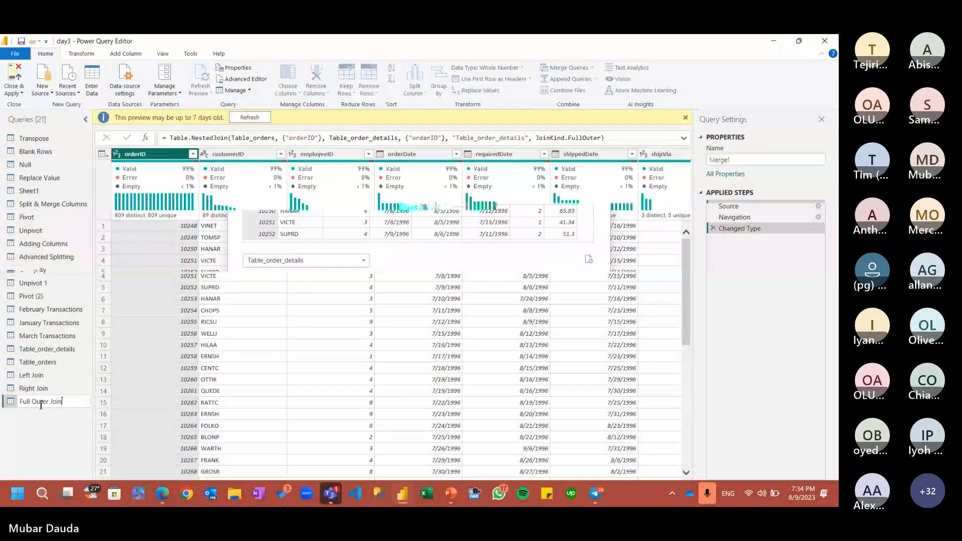
key("Return")
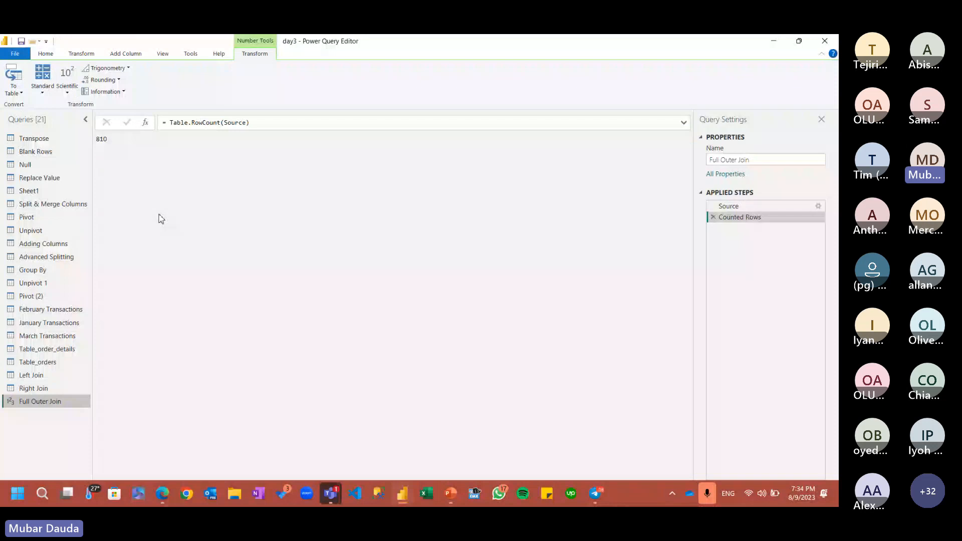
- Remove the row count step, expand Table_order_details into unitPrice, quantity and discount, and check the expanded row count with a temporary step
left_click(713, 217)
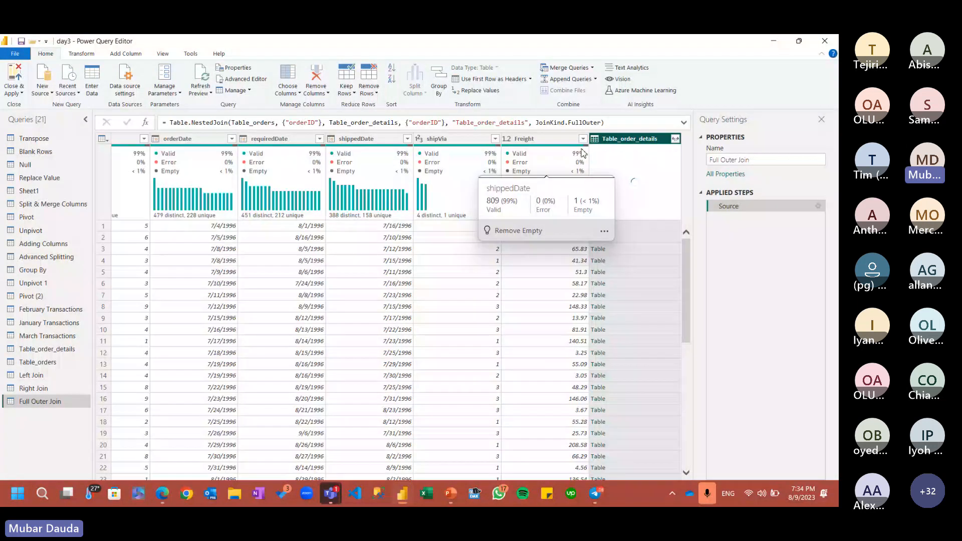
left_click(675, 139)
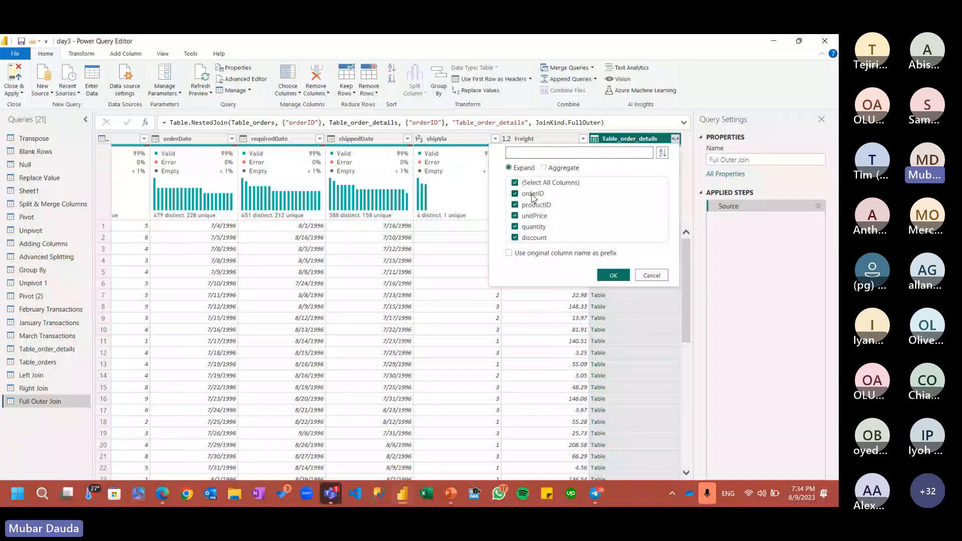
left_click(601, 274)
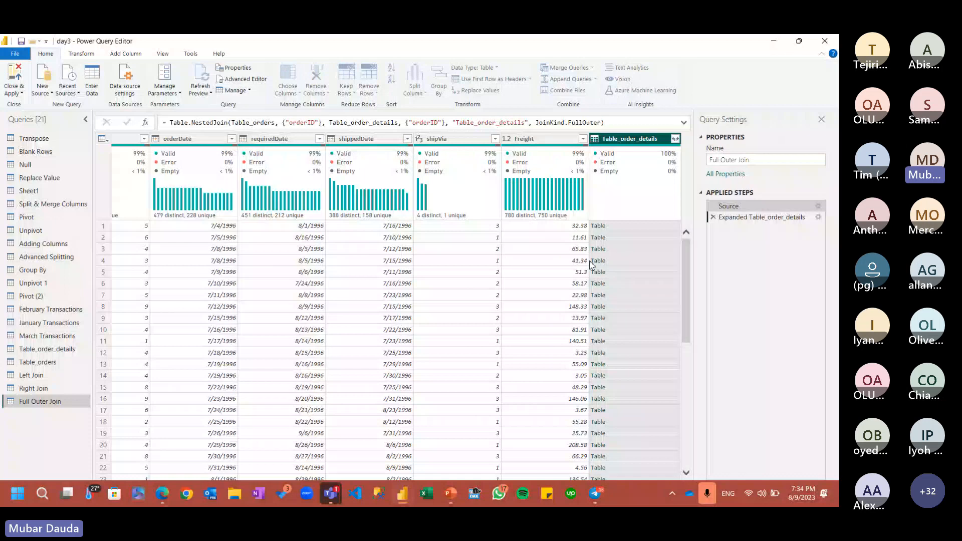
left_click(82, 54)
left_click(79, 91)
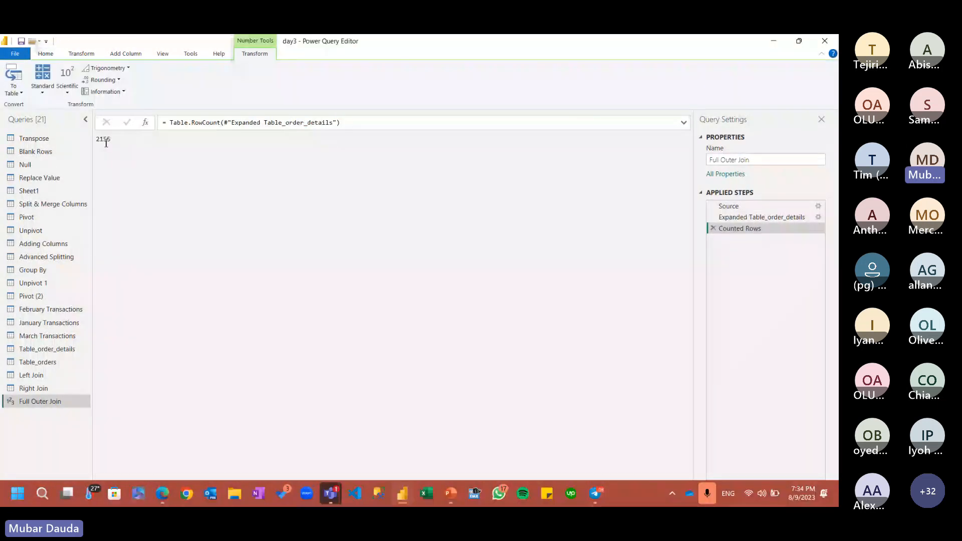
left_click(714, 228)
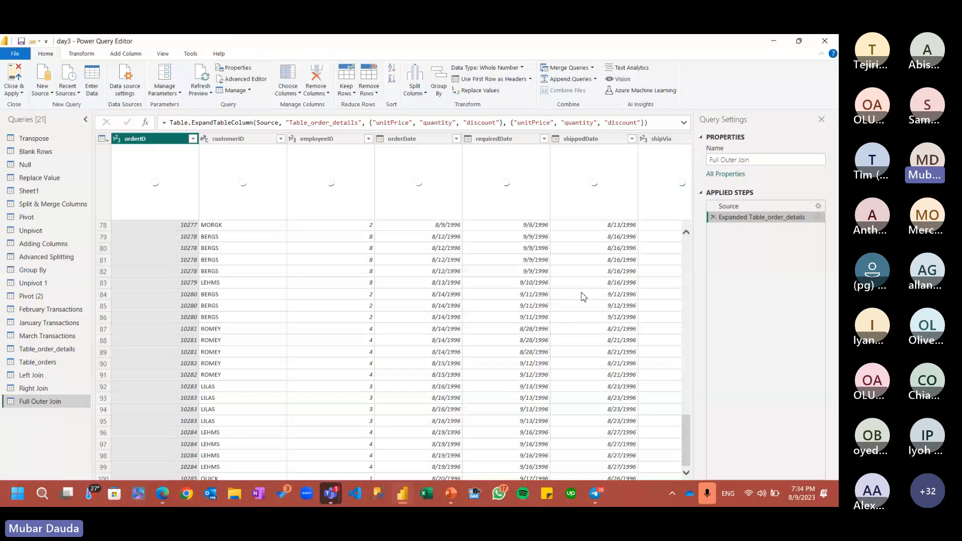
- Examine the Full Outer Join rows, temporarily filtering customerID to null to compare the order fields with unitPrice, quantity and discount
scroll(584, 297, "down", 10)
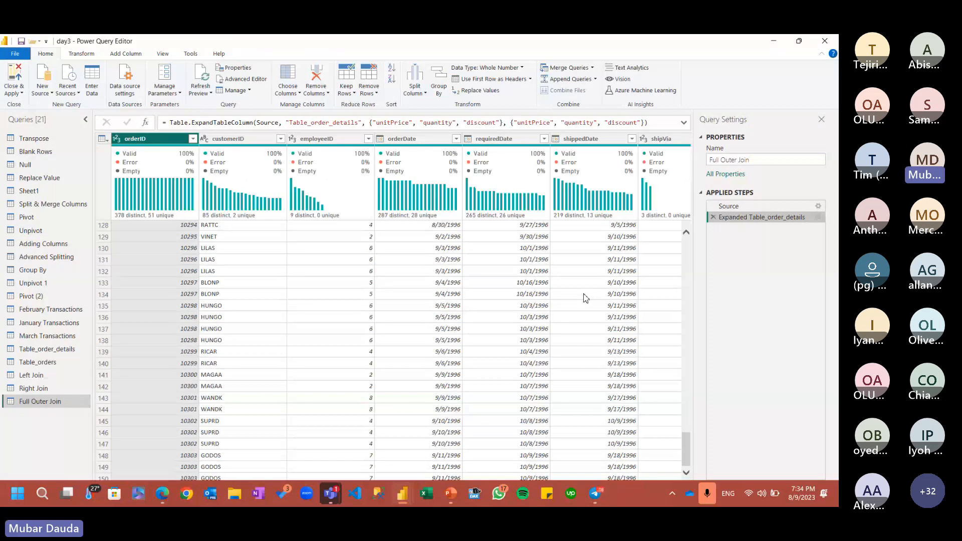
scroll(583, 297, "down", 10)
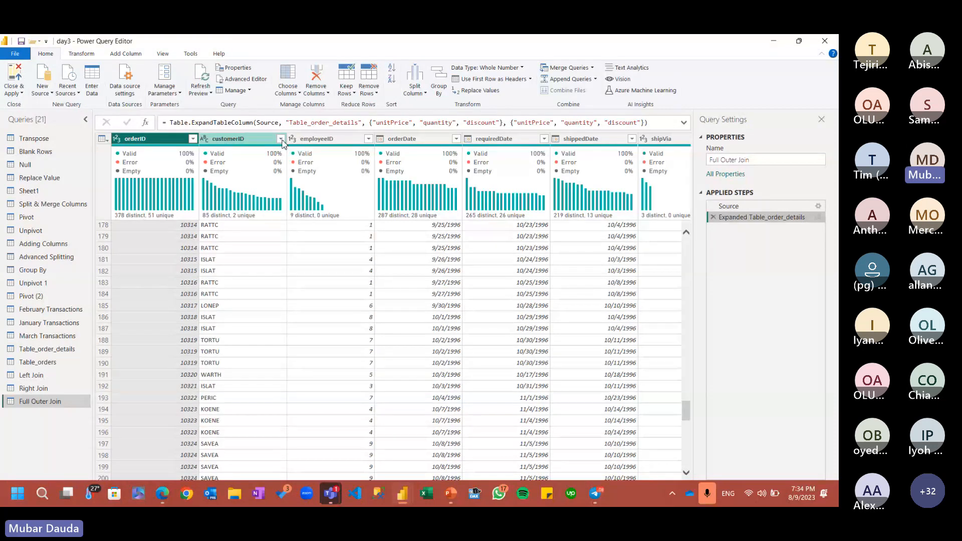
left_click(281, 140)
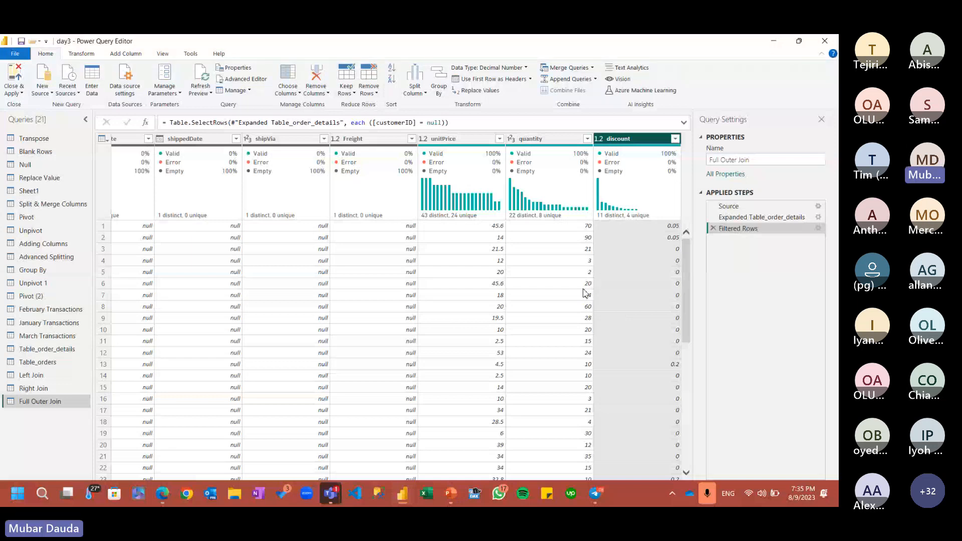
left_click(712, 229)
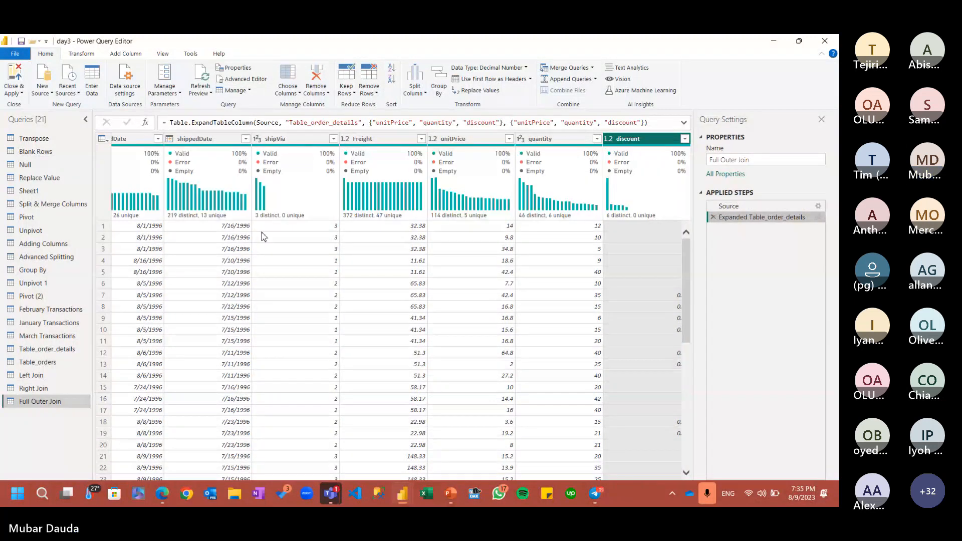
- Merge Table_orders with Table_order_details on orderID into a new Inner query named Inner join, and expand unitPrice, quantity and discount
left_click(53, 363)
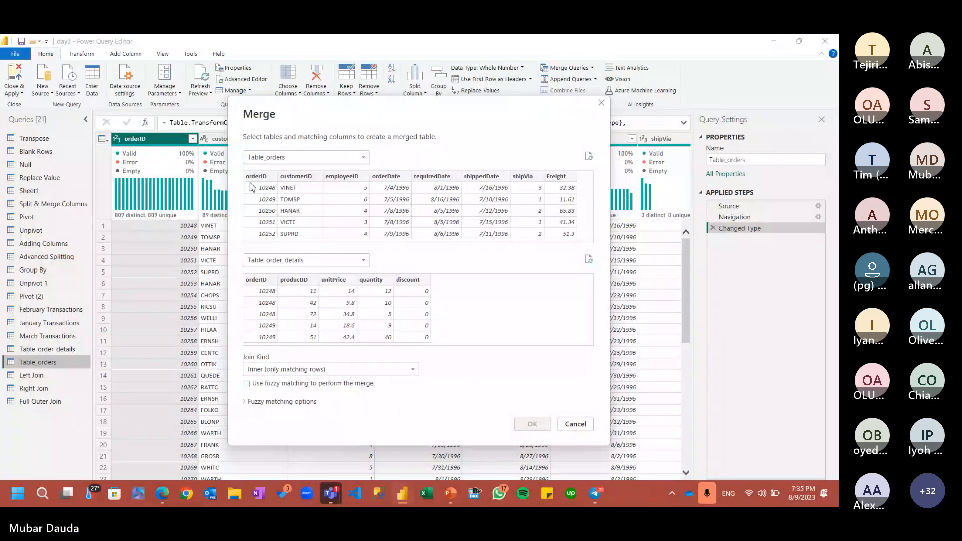
left_click(251, 187)
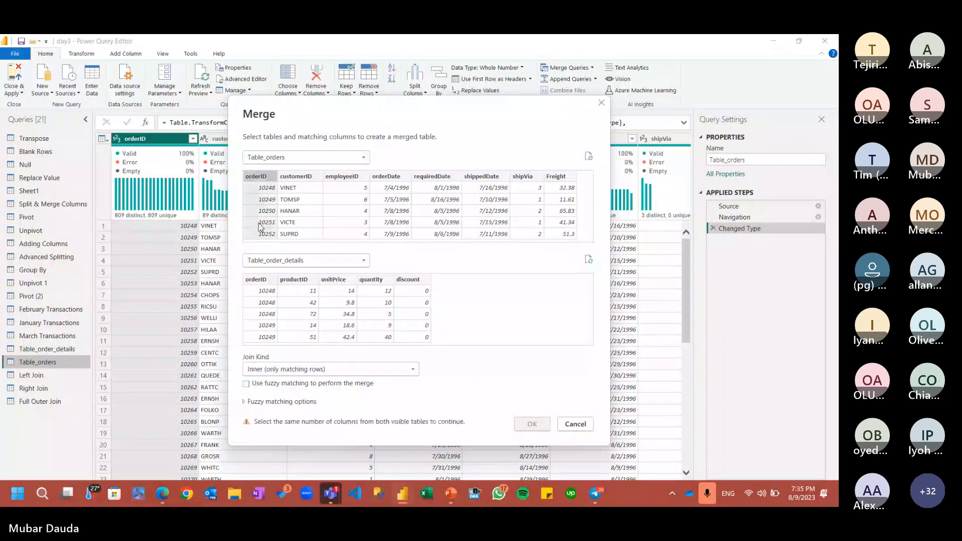
left_click(271, 279)
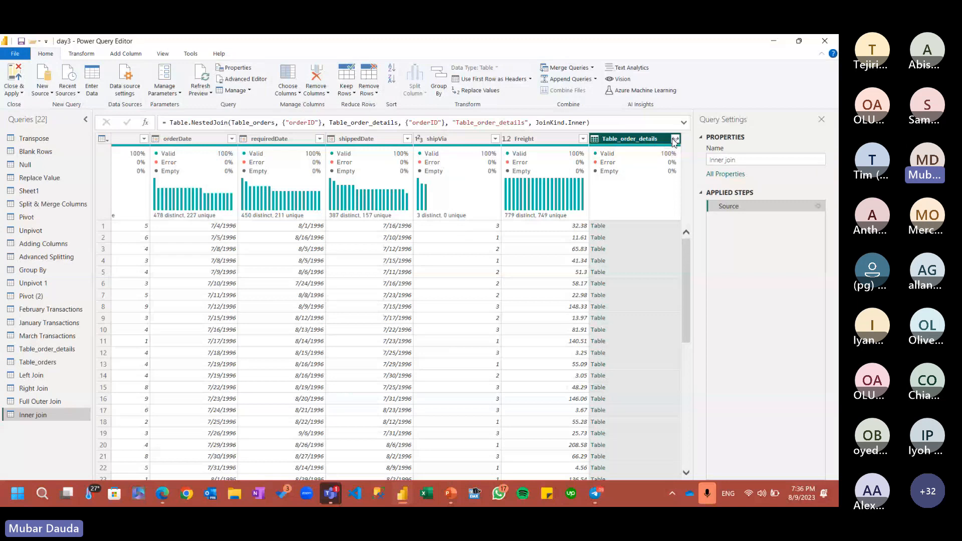
left_click(674, 140)
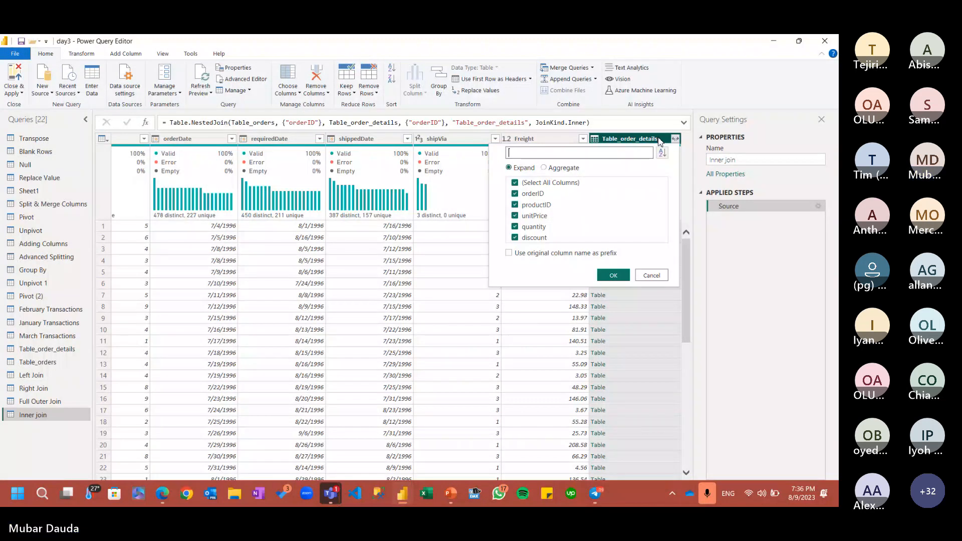
left_click(613, 276)
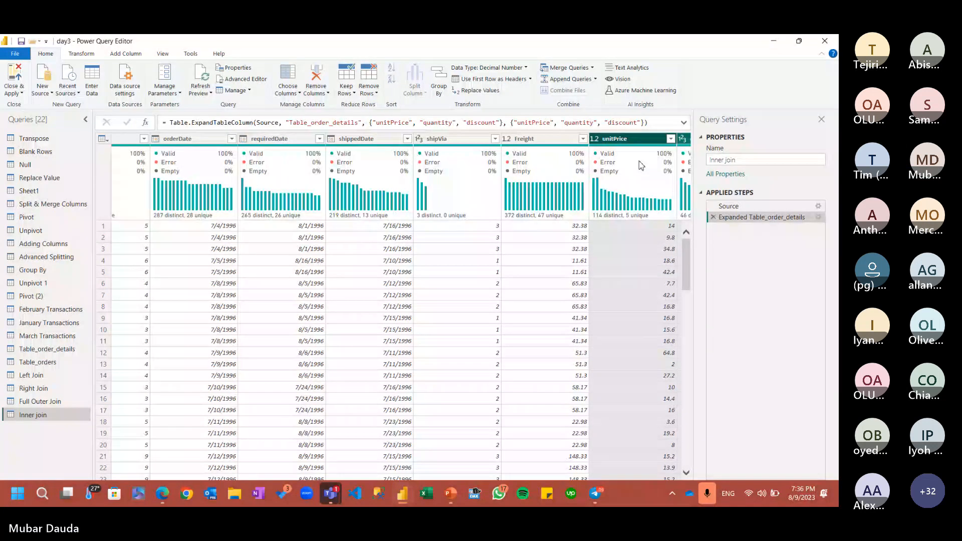
- Switch to the Teams meeting window and read the latest messages in the meeting chat
left_click(341, 444)
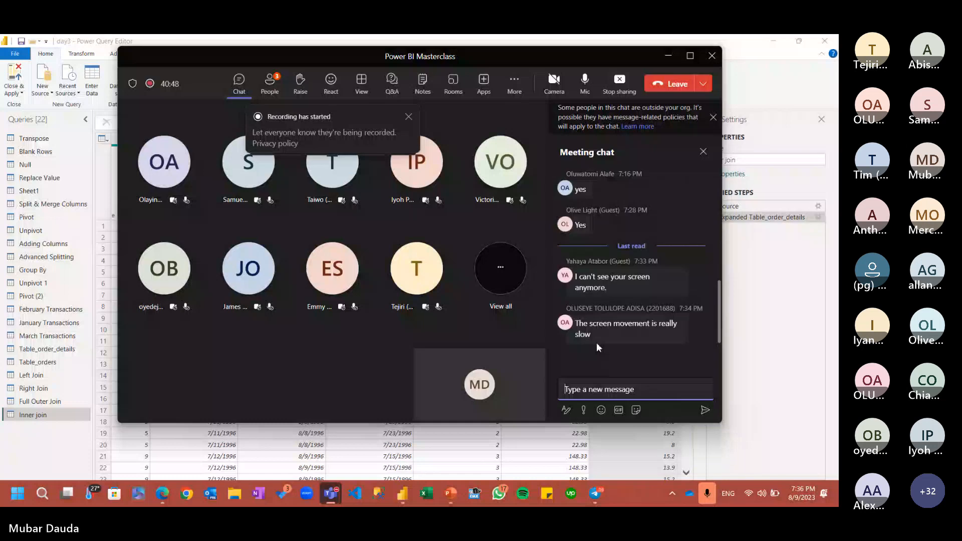
mouse_move(636, 330)
left_click(270, 82)
left_click(239, 84)
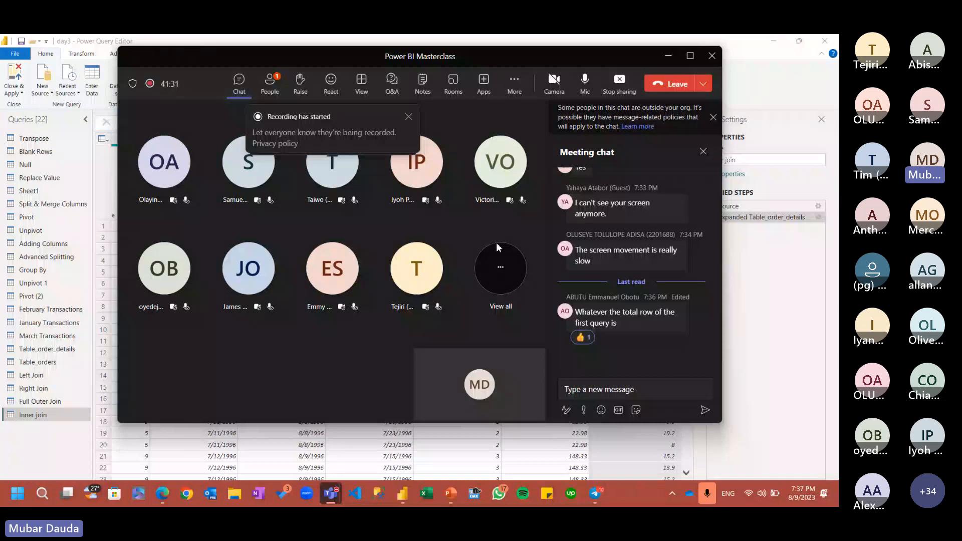
- Return to Power Query Editor and merge Table_orders with Table_order_details on orderID as a new query using the Left Anti join kind
left_click(749, 364)
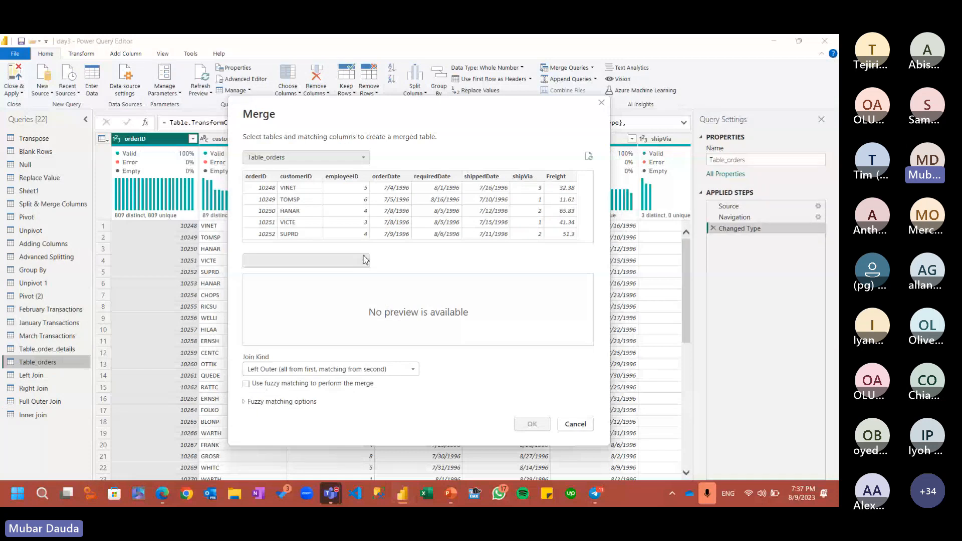
left_click(365, 259)
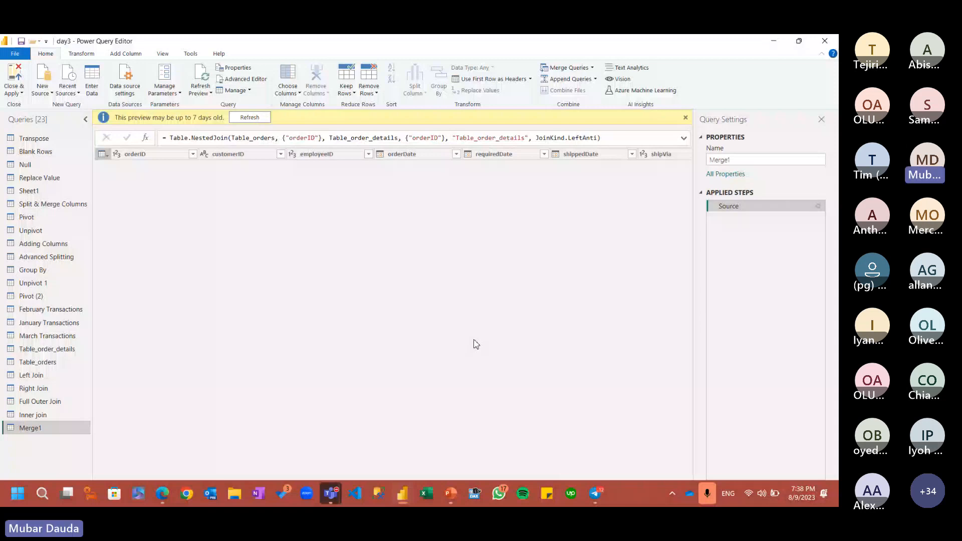
- Expand Table_order_details in the Left Anti merge into unitPrice, quantity and discount, and remove that expansion step
scroll(476, 344, "right", 5)
left_click(684, 155)
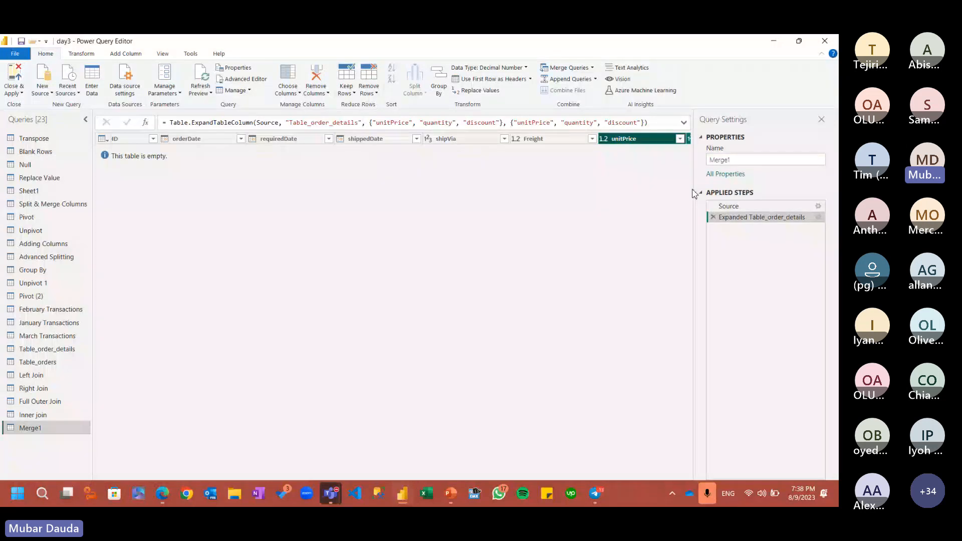
left_click(713, 217)
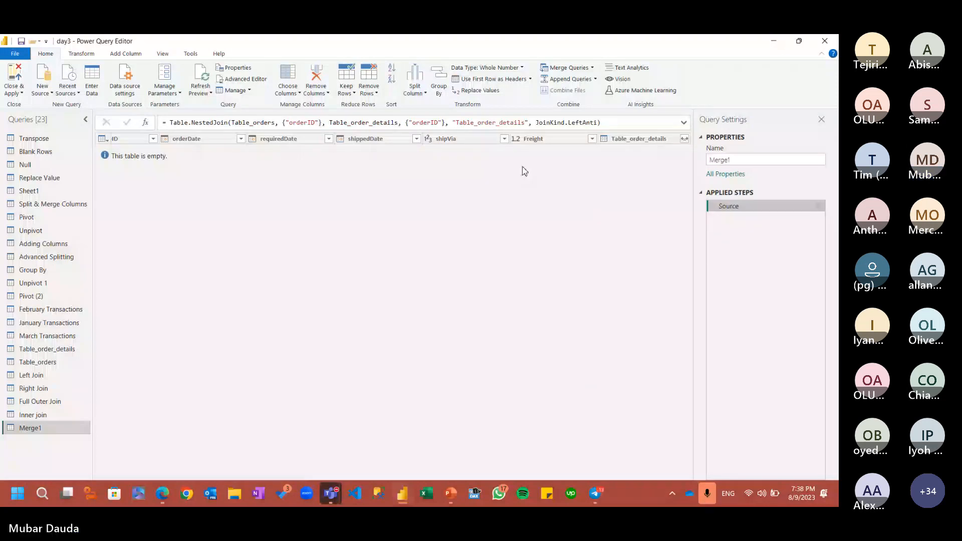
left_click(132, 142)
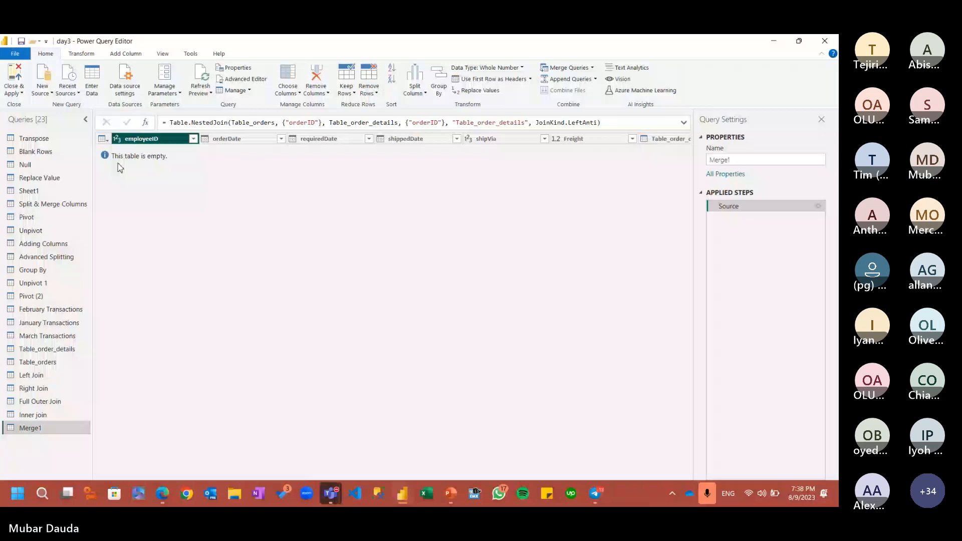
- Rename the Left Anti merge query as Left Anti
double_click(31, 427)
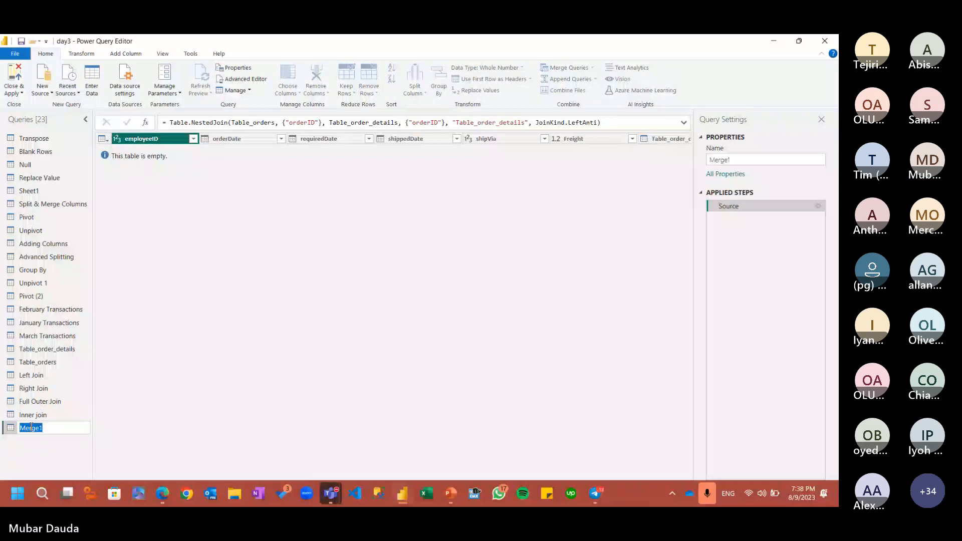
type("LeftAnti")
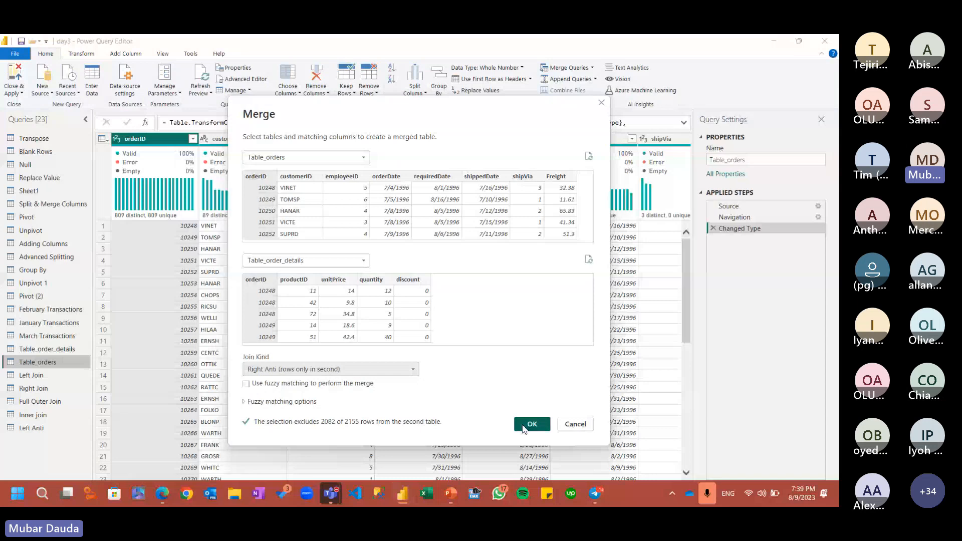
- Merge Table_orders with Table_order_details on orderID into a new Right Anti query and expand unitPrice, quantity and discount
left_click(524, 427)
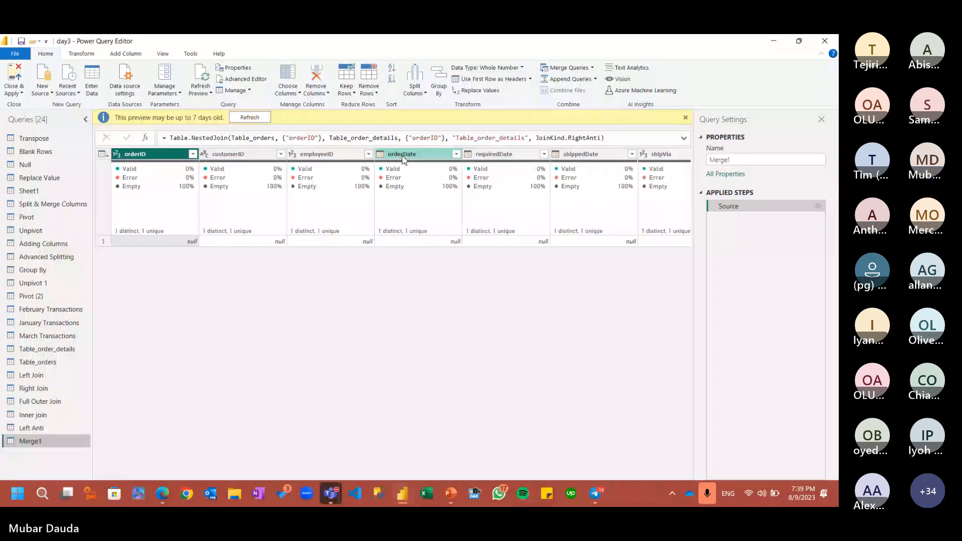
left_click(493, 155)
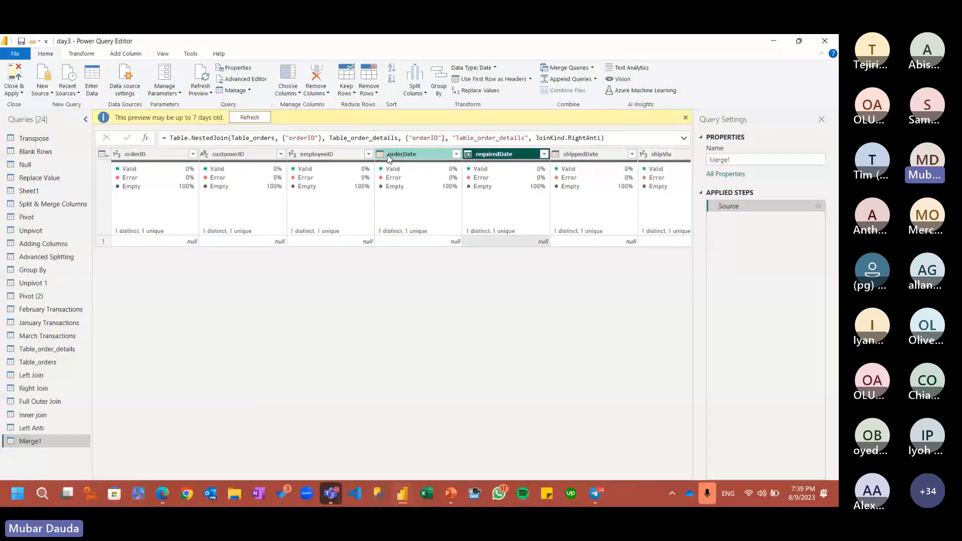
key("Right")
key("Right")
key("Right")
key("Right")
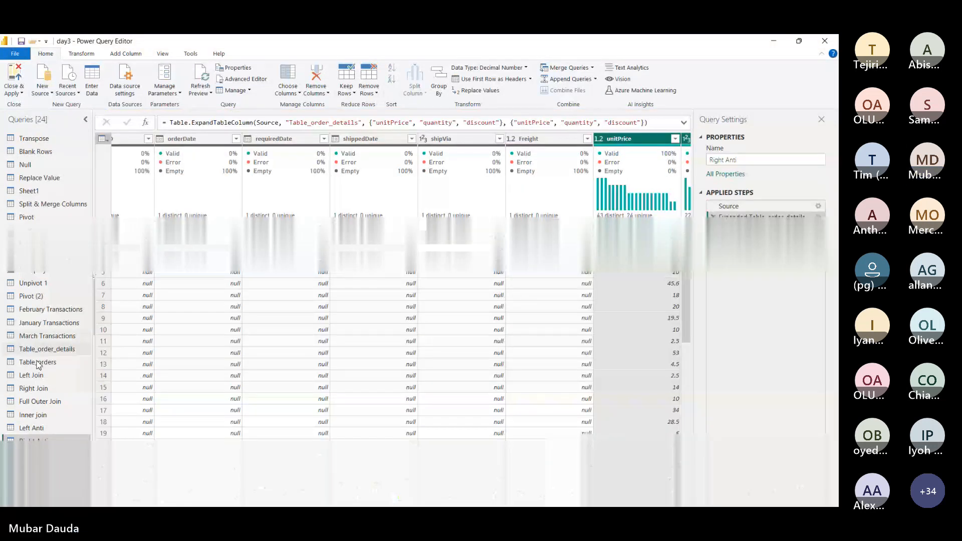
- Examine the fuzzy matching options for merging Table_orders with Table_order_details as a new query, and close the merge setup without creating it
left_click(37, 363)
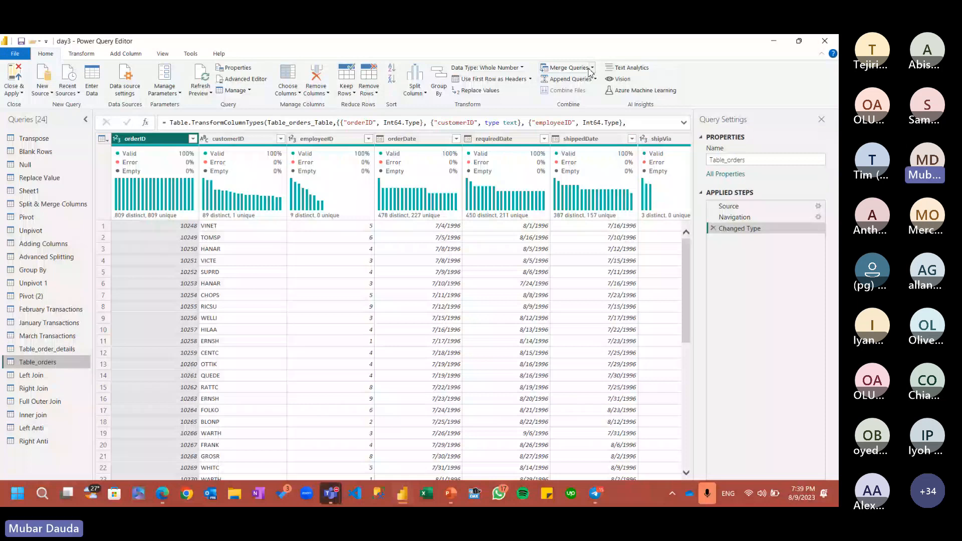
left_click(590, 71)
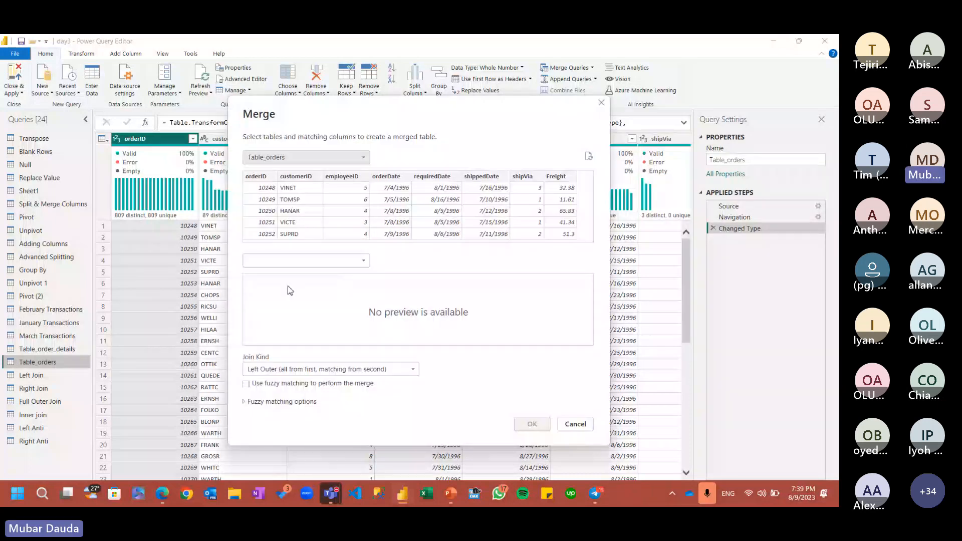
left_click(294, 261)
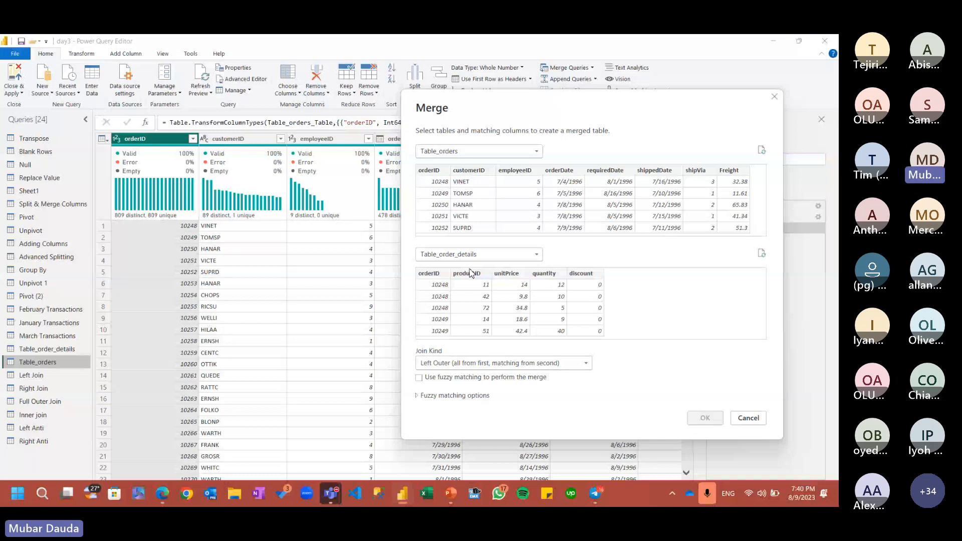
left_click(419, 378)
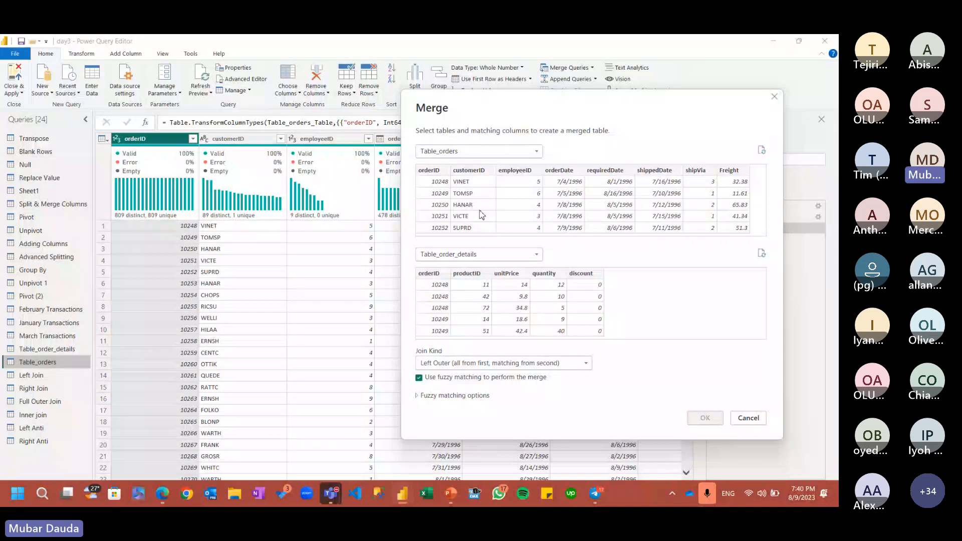
left_click(441, 396)
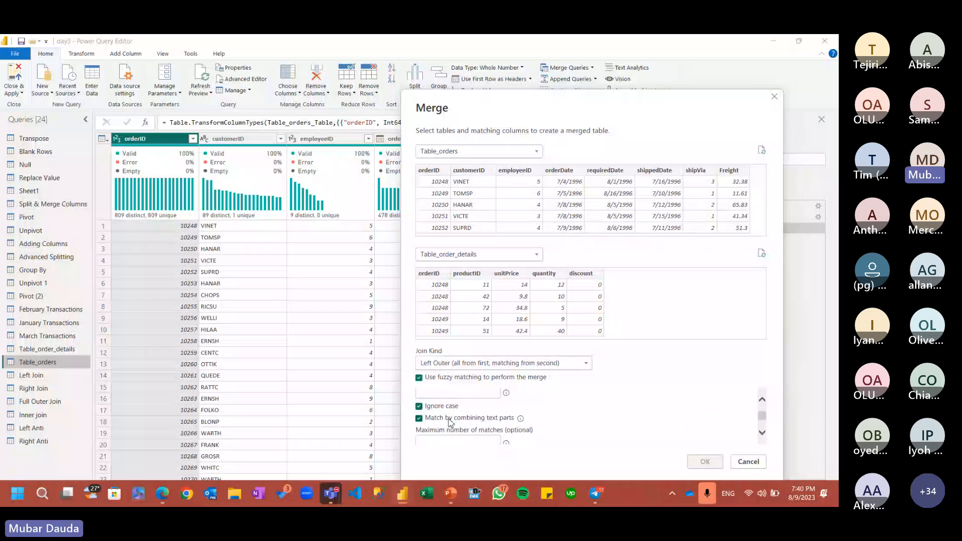
scroll(454, 416, "down", 1)
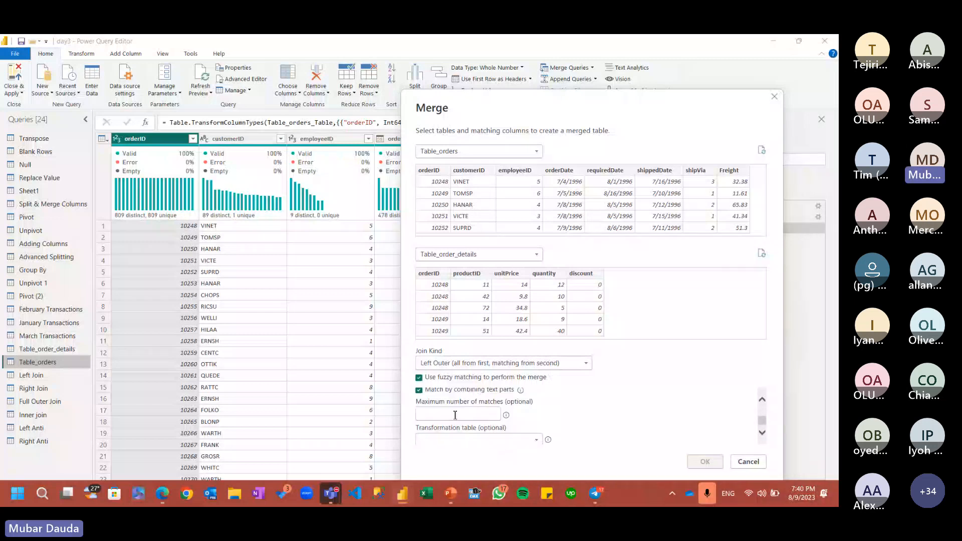
scroll(455, 415, "up", 1)
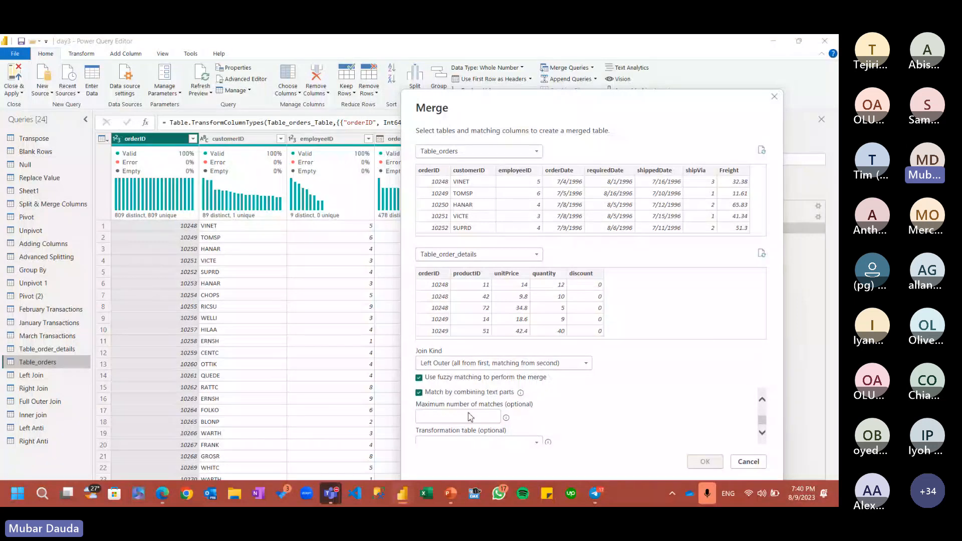
scroll(470, 417, "up", 2)
left_click(419, 399)
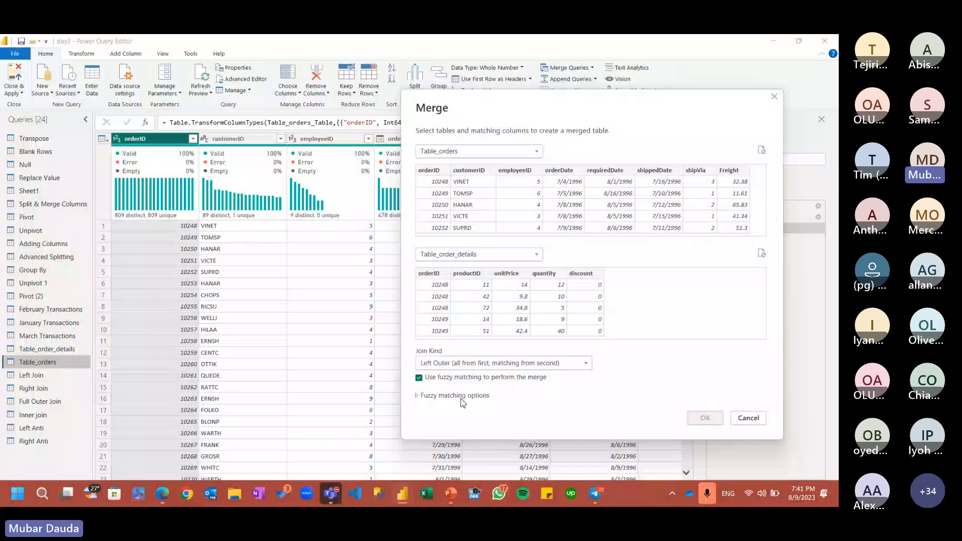
left_click(429, 379)
left_click(776, 97)
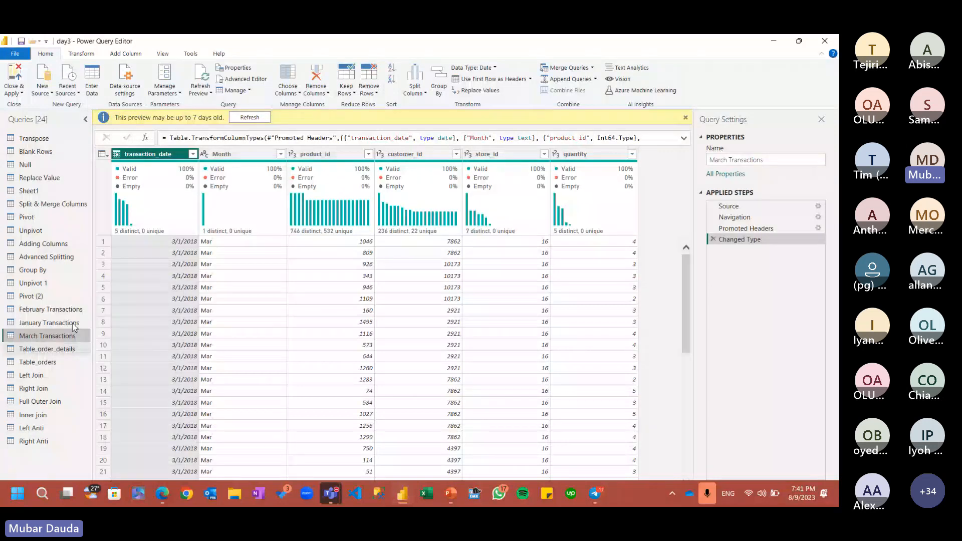
- Switch to the Teams meeting, admit everyone waiting in the lobby, and return to Power Query Editor
left_click(73, 324)
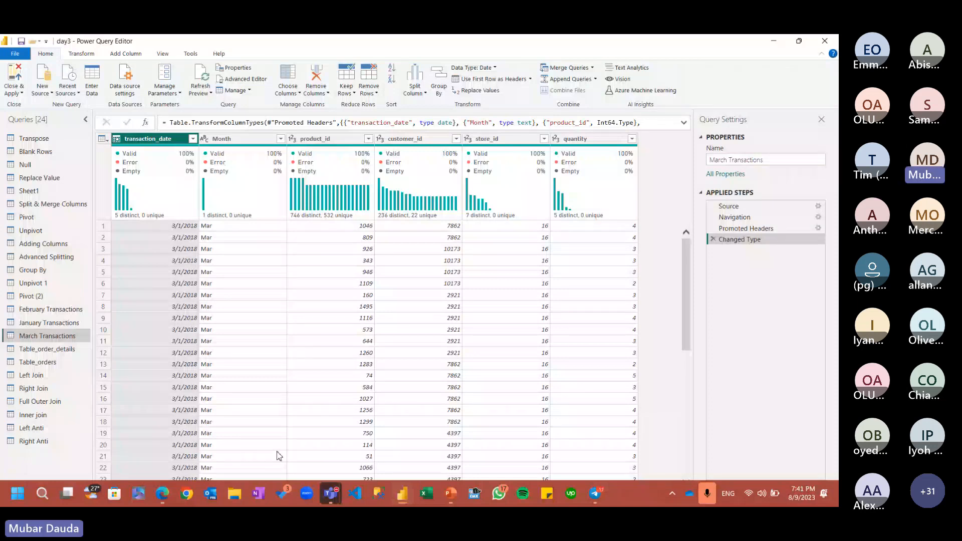
left_click(331, 494)
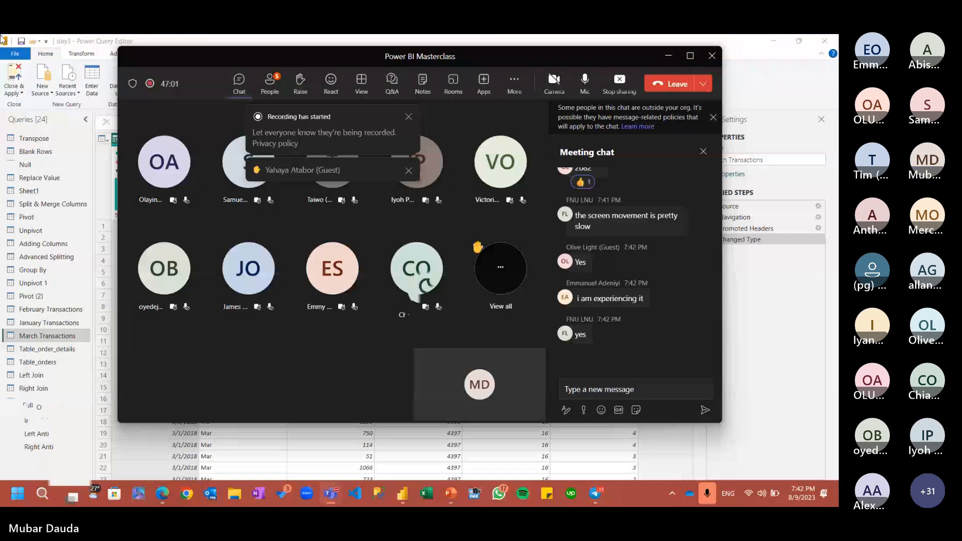
left_click(270, 96)
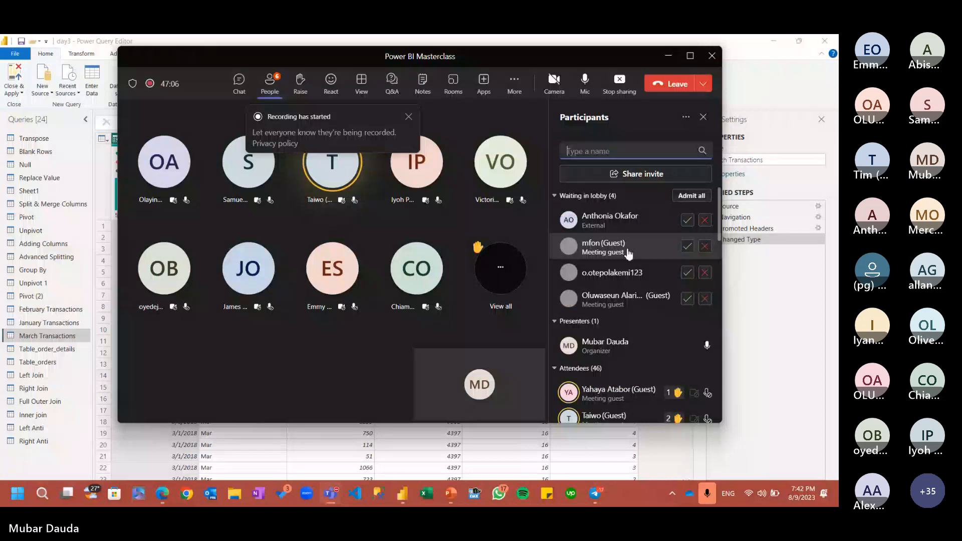
left_click(687, 196)
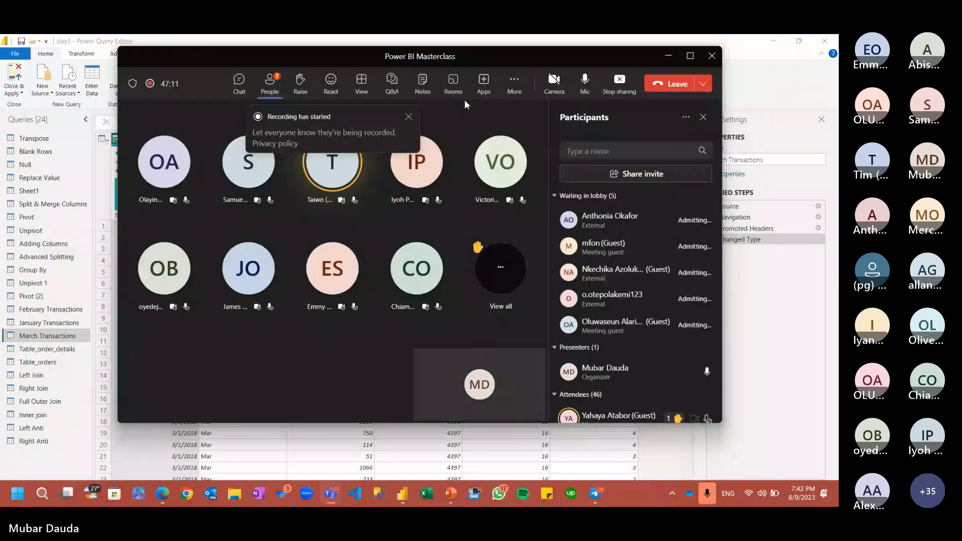
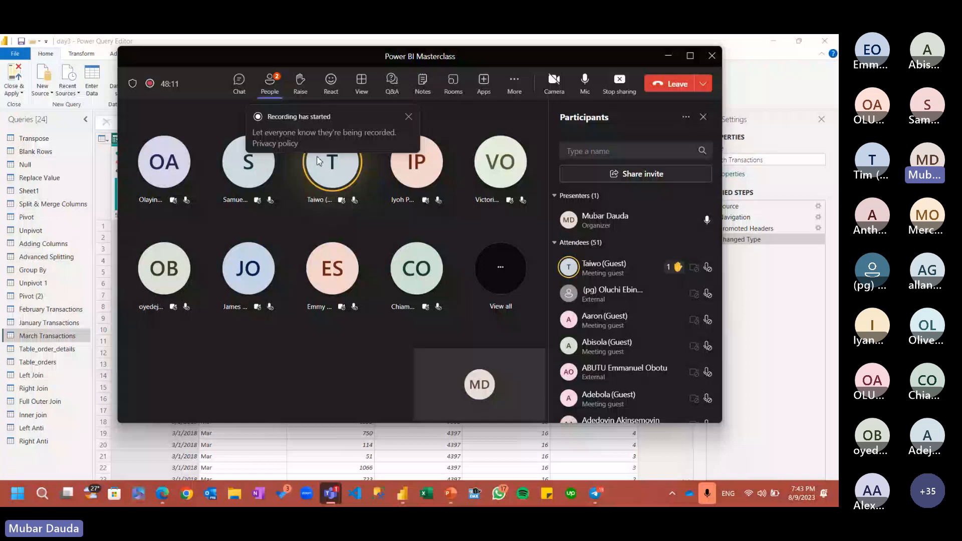
left_click(669, 56)
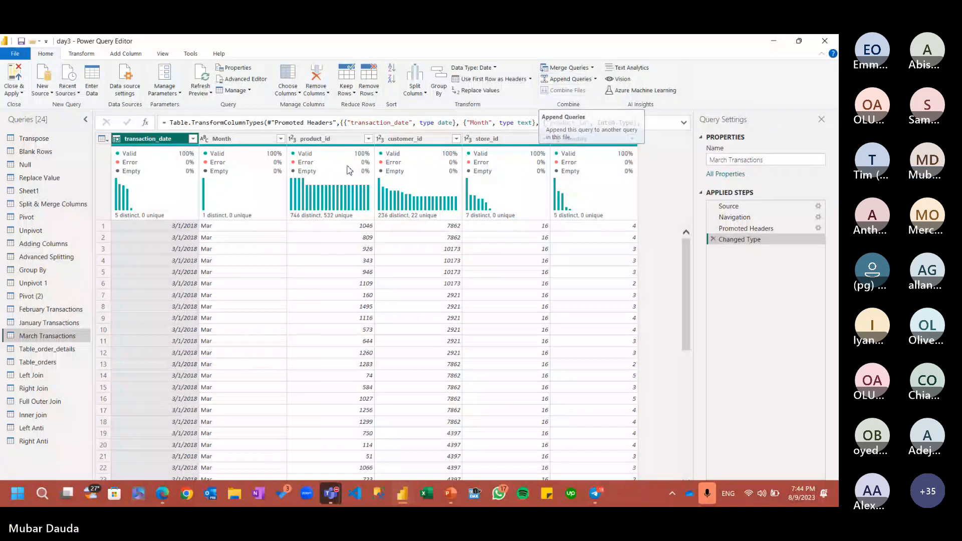
- Append January Transactions, February Transactions and March Transactions as a new query, and review the Month column in the combined rows
left_click(48, 324)
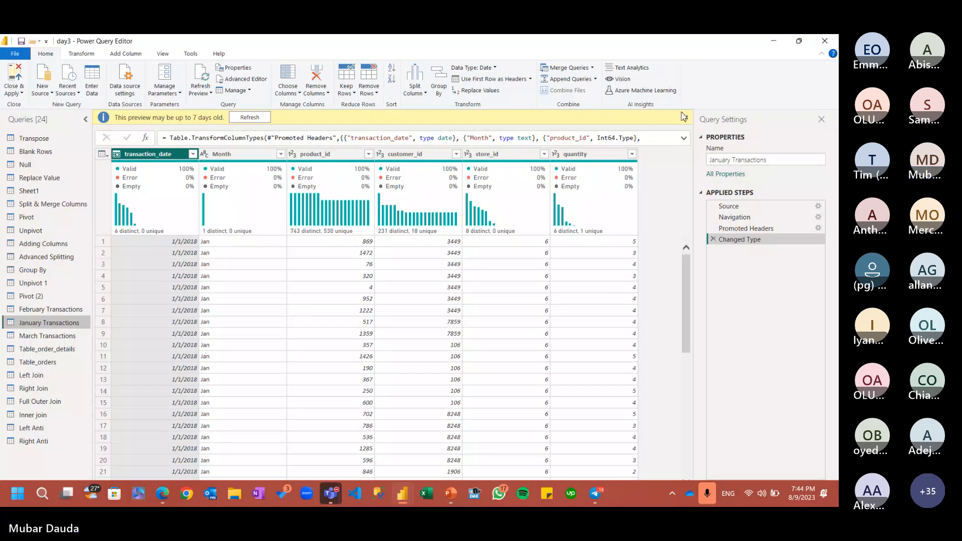
left_click(684, 117)
left_click(595, 79)
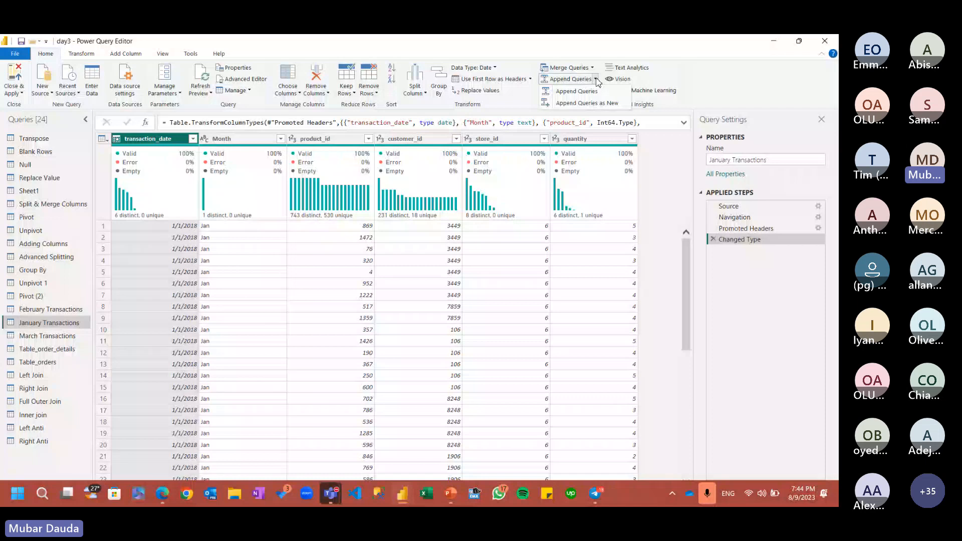
left_click(587, 103)
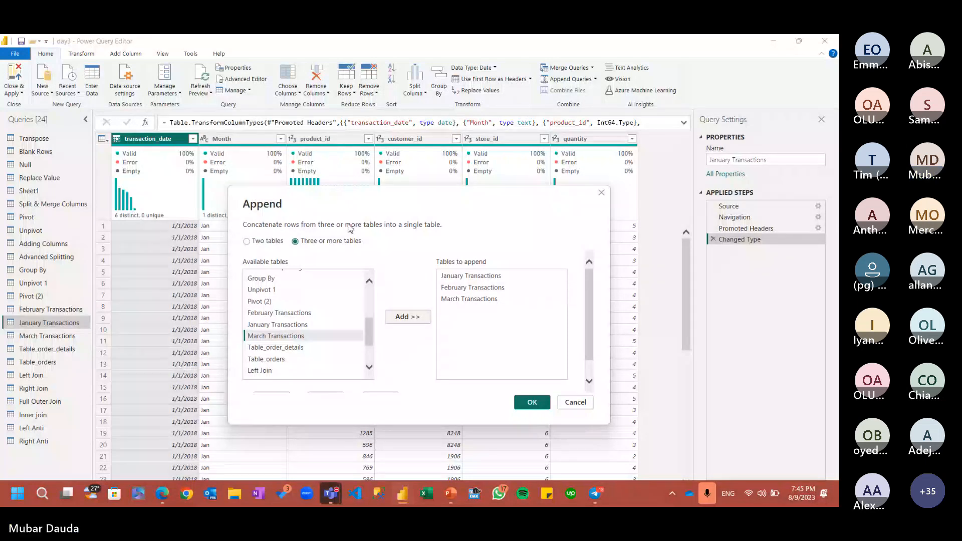
left_click_drag(351, 228, 561, 253)
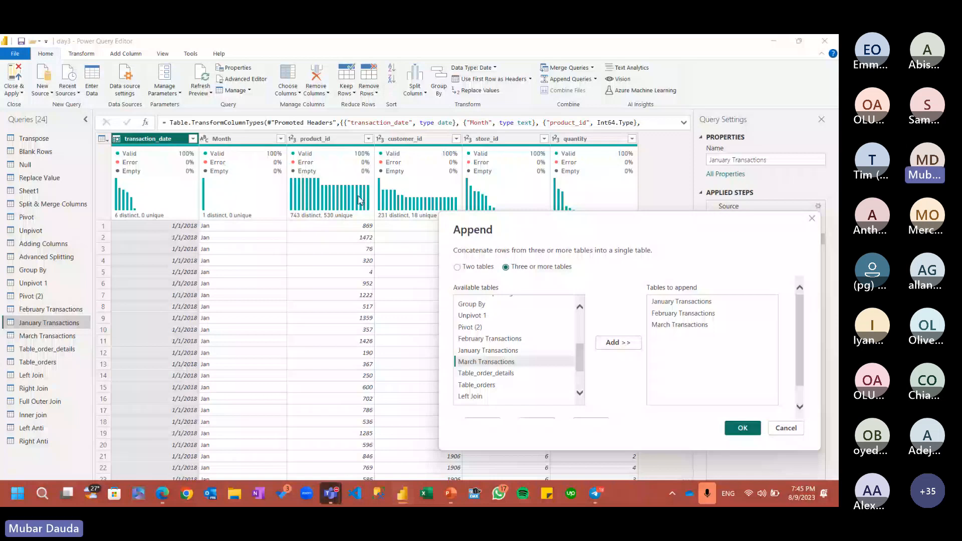
left_click(674, 316)
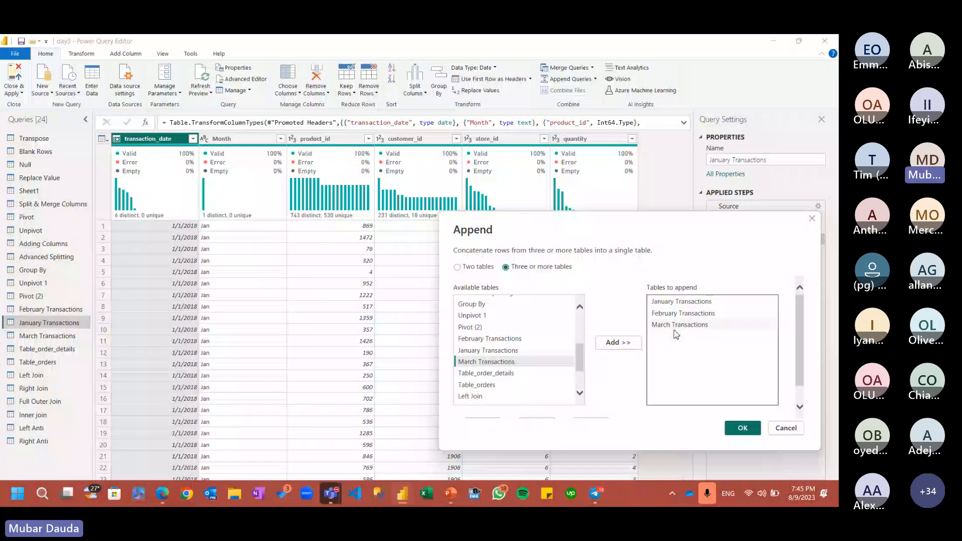
left_click(743, 428)
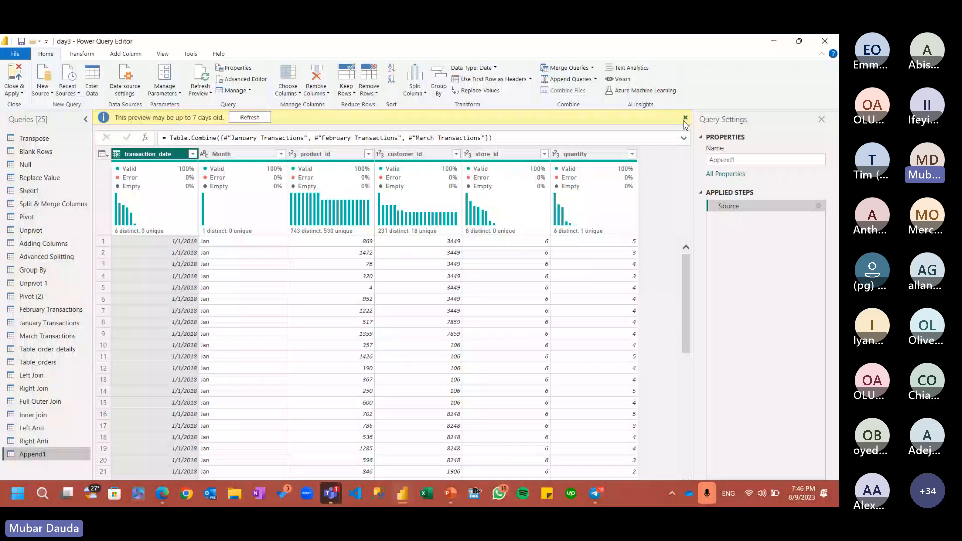
left_click(685, 117)
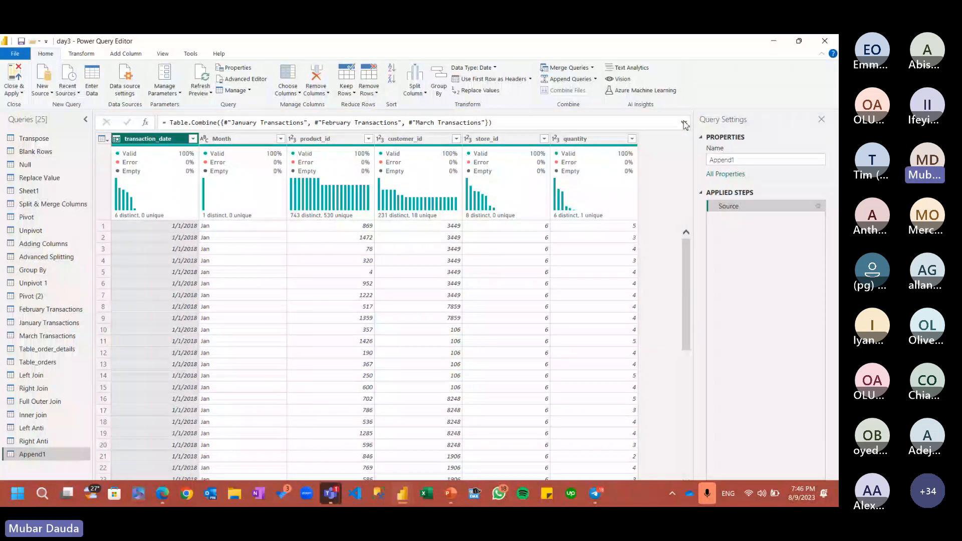
left_click(281, 138)
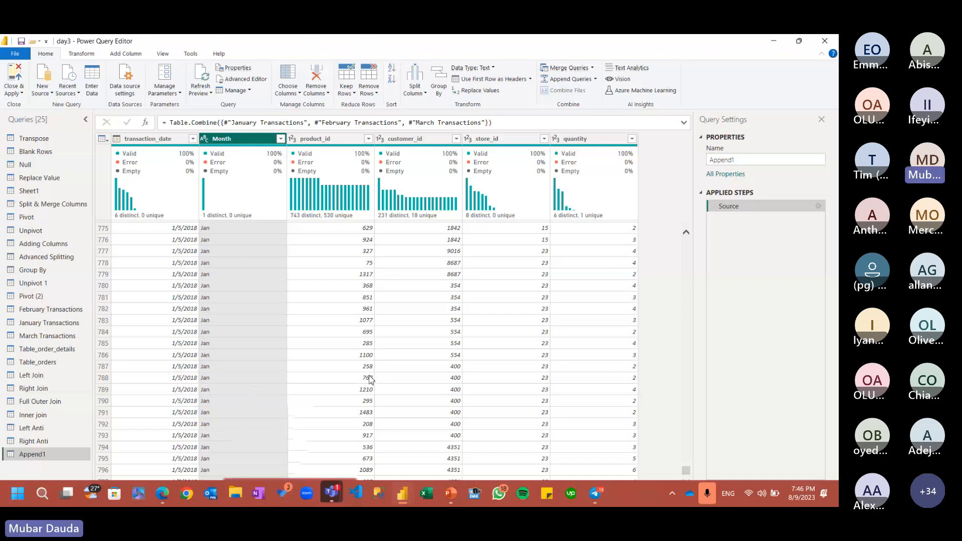
scroll(370, 380, "down", 10)
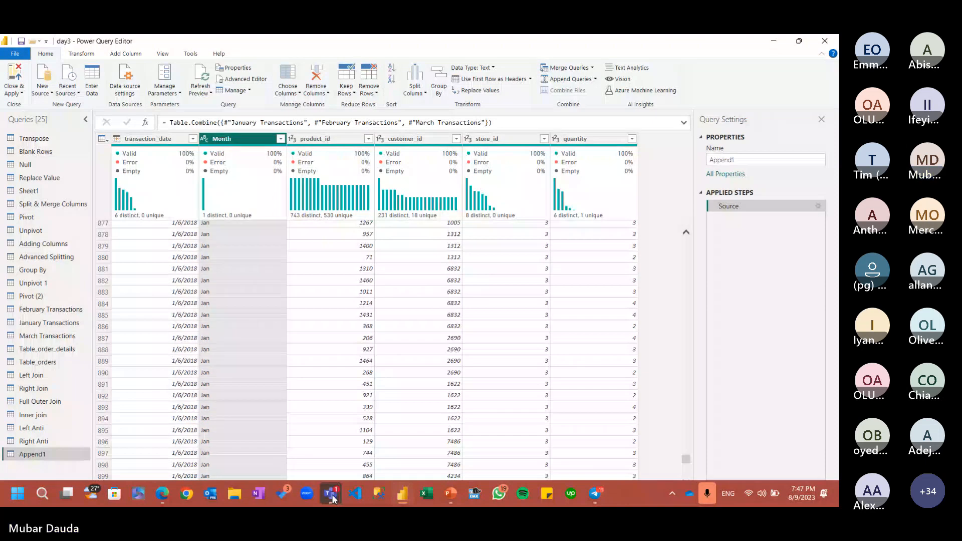
- Switch to the Teams meeting to read the chat and check the participant list, and return to Power Query Editor
left_click(331, 496)
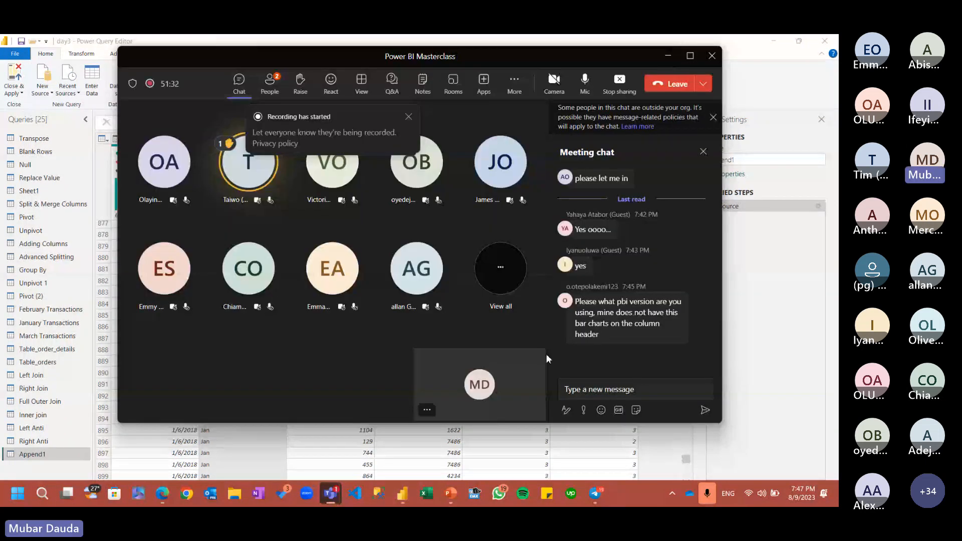
mouse_move(645, 314)
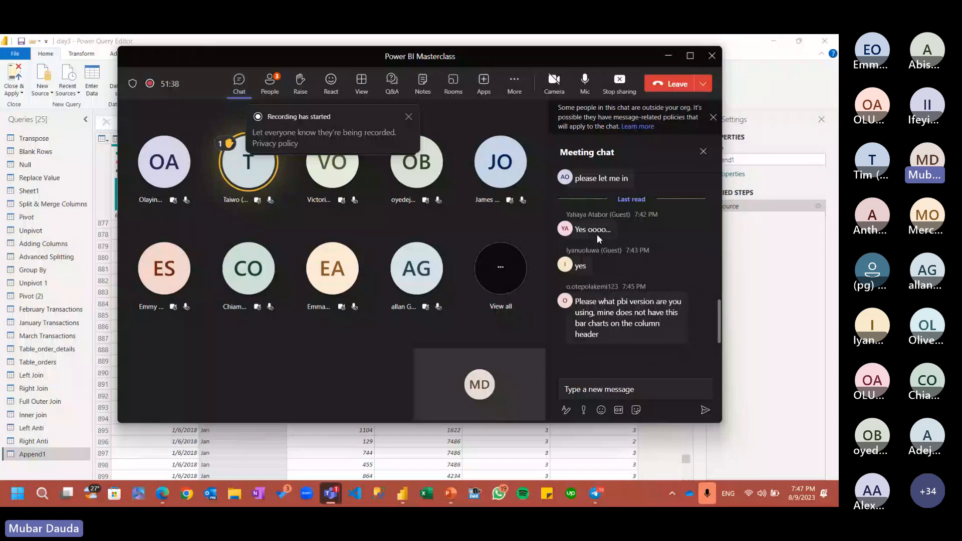
left_click(269, 83)
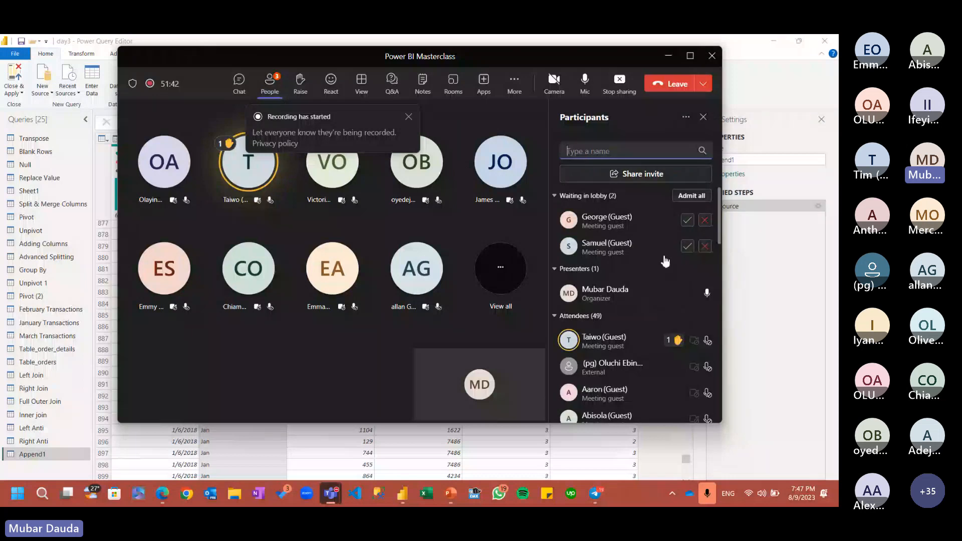
left_click(669, 55)
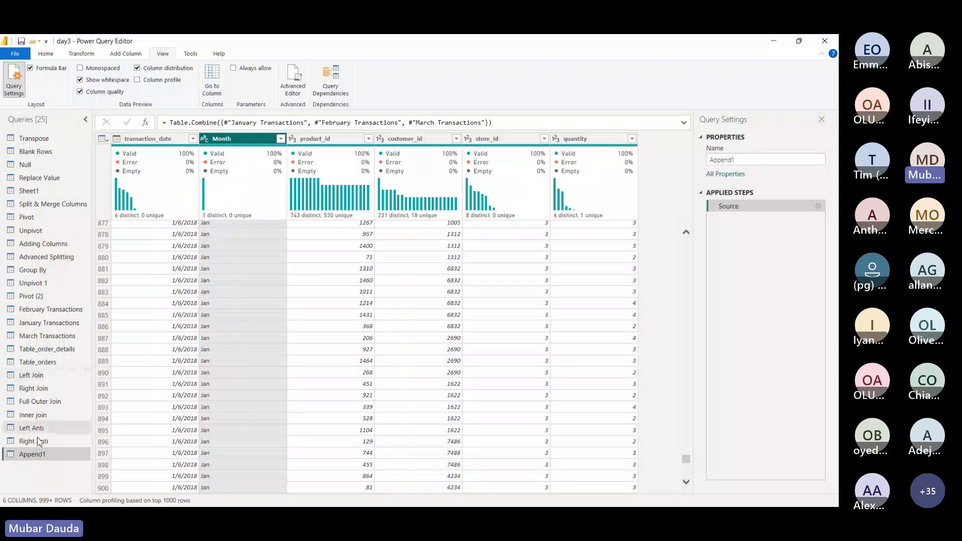
- Return to the Teams meeting, admit the guests waiting in the lobby, and give a thumbs-up to the message comparing Merge with joins and Append with Union
mouse_move(755, 503)
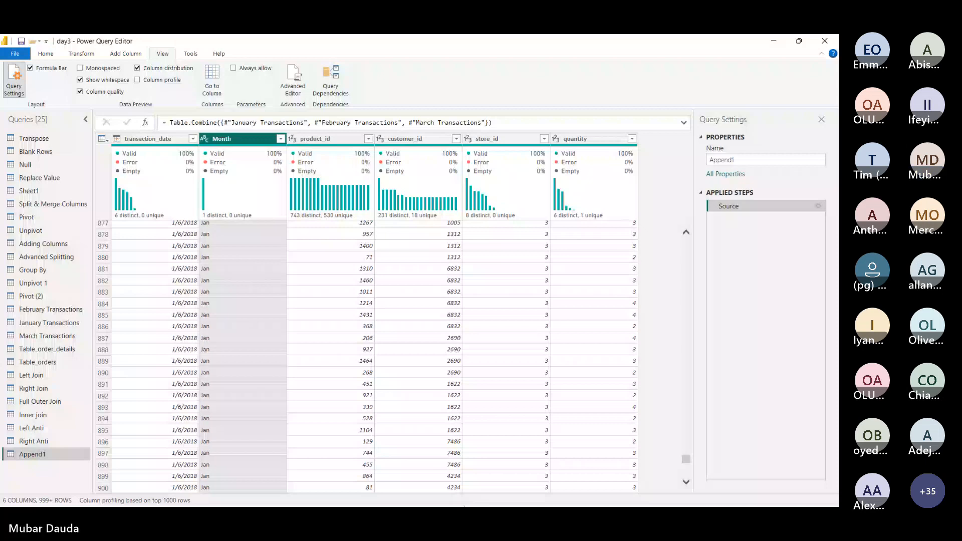
left_click(464, 505)
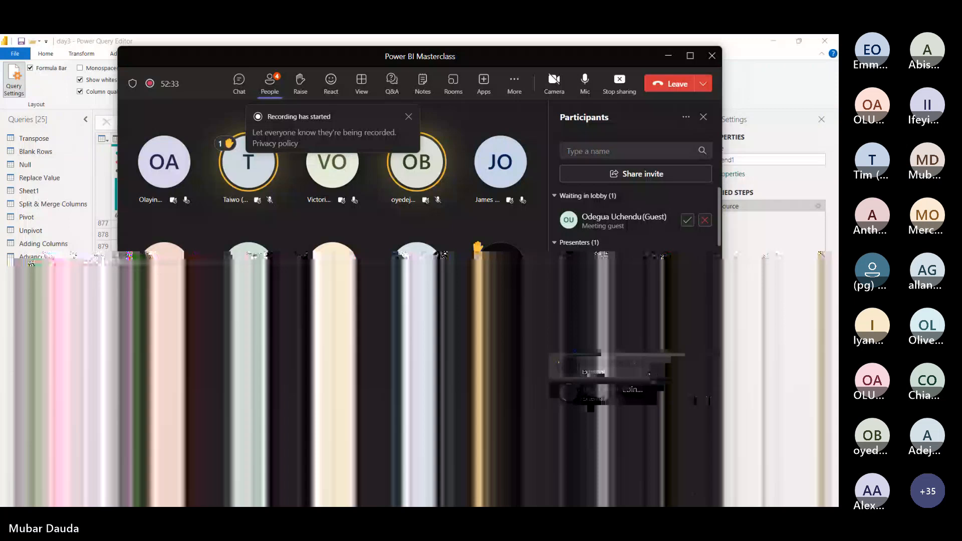
left_click(685, 222)
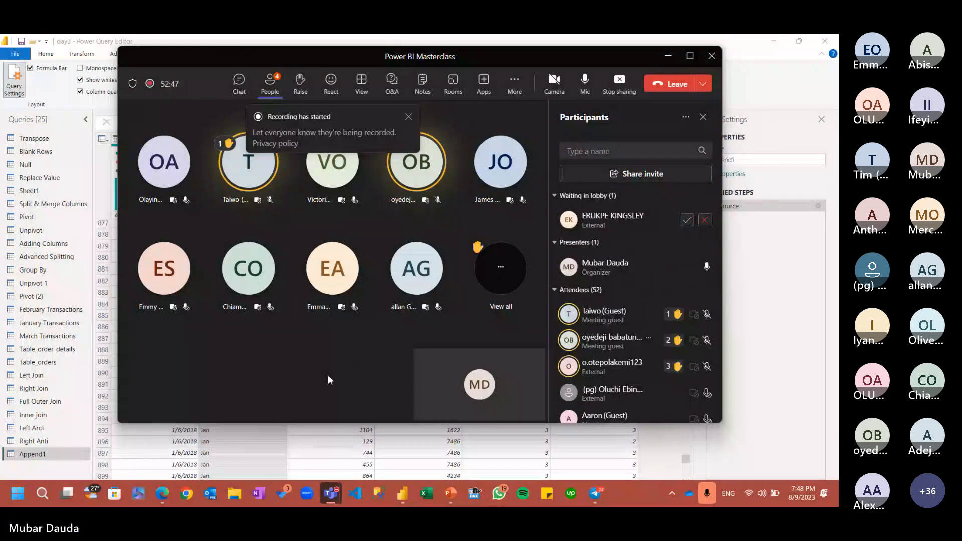
left_click(686, 220)
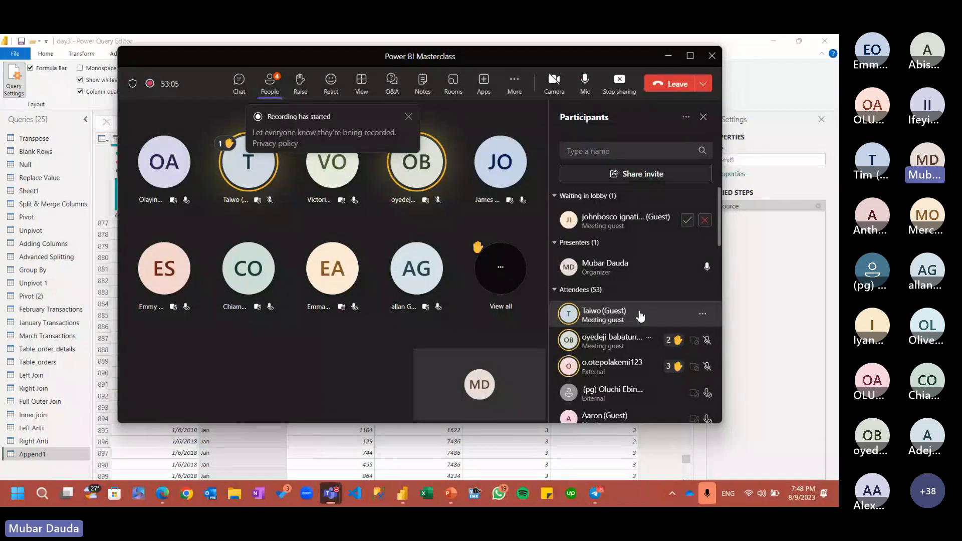
left_click(686, 221)
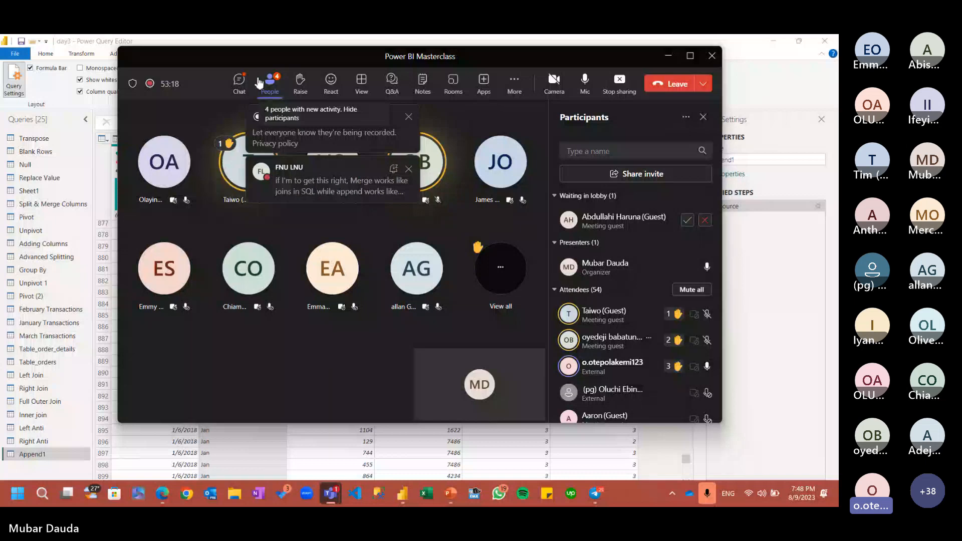
left_click(240, 81)
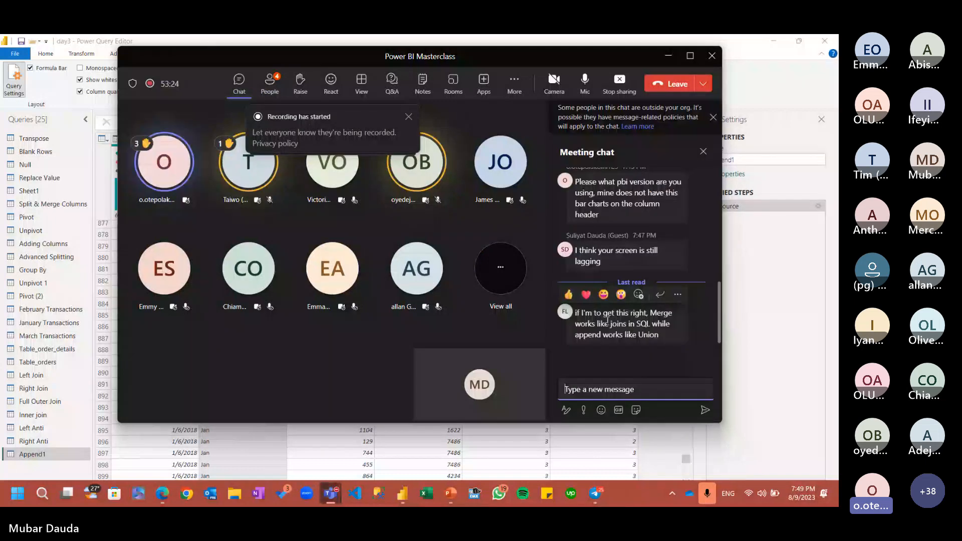
left_click(570, 296)
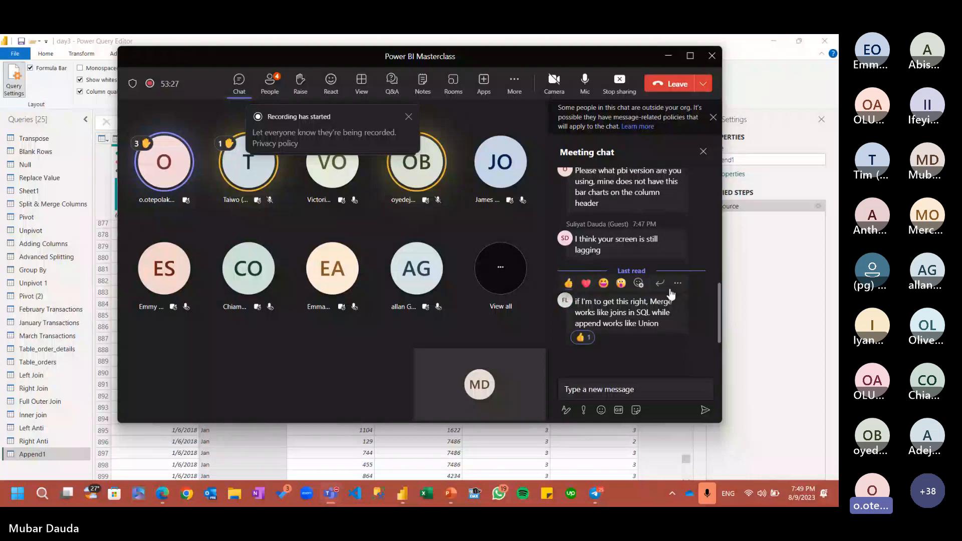
- Reply "Yes" to the chat message comparing Merge with SQL joins and Append with Union
left_click(659, 283)
type("Yes")
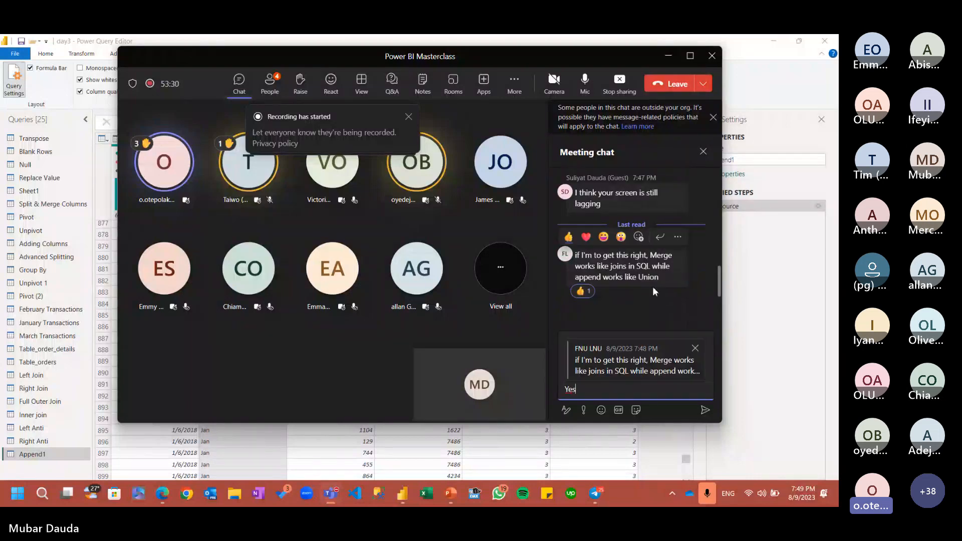
key("Return")
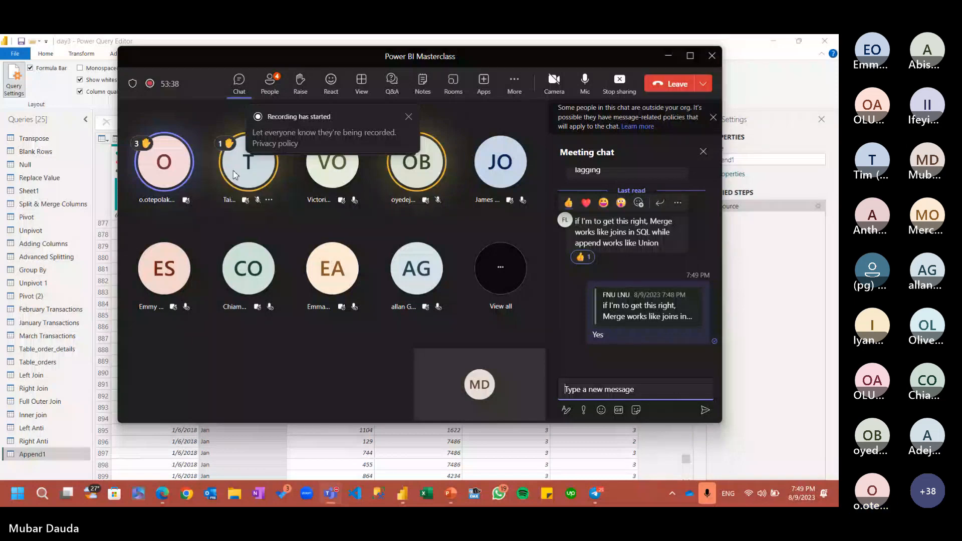
- Check the meeting's participant list for lobby guests and raised hands, and return to Power Query Editor
left_click_drag(539, 74, 617, 101)
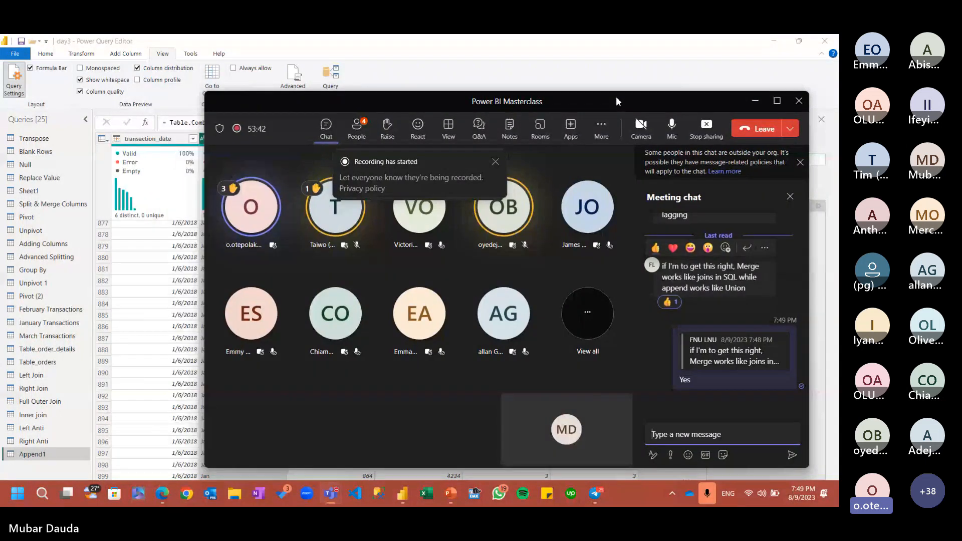
left_click(356, 135)
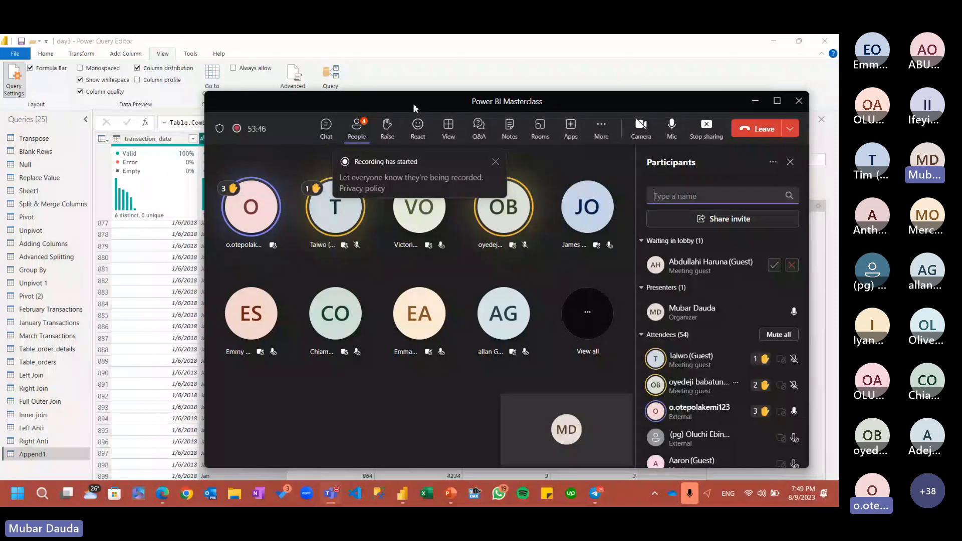
left_click_drag(413, 103, 387, 86)
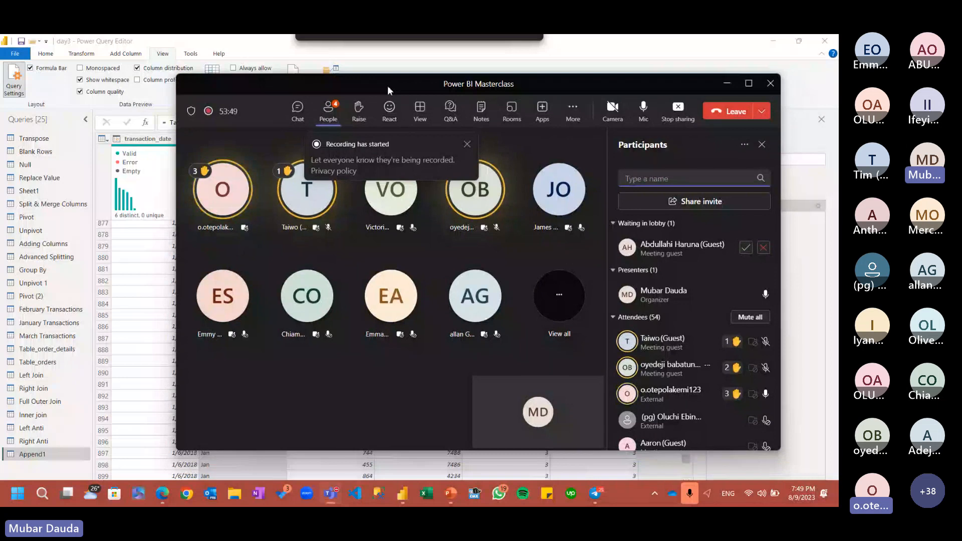
left_click(301, 115)
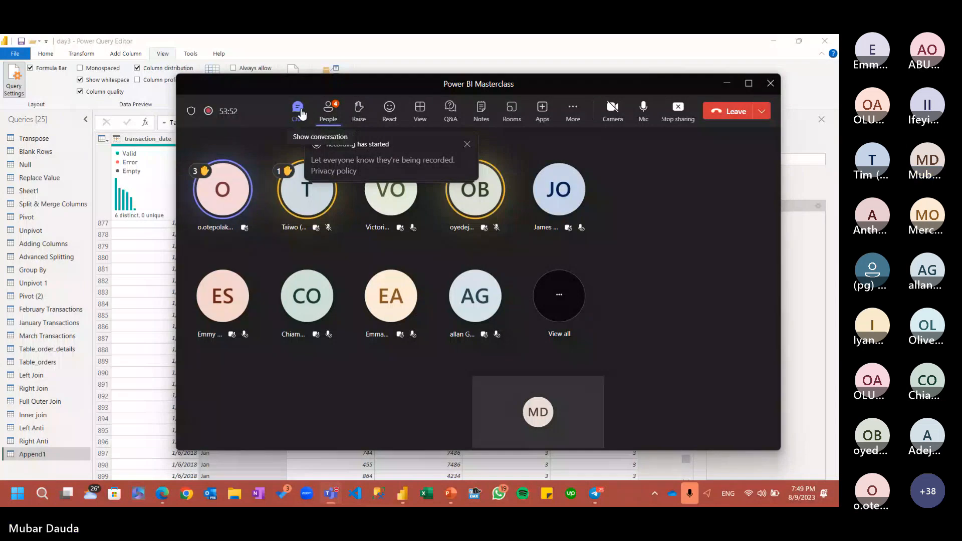
left_click(329, 116)
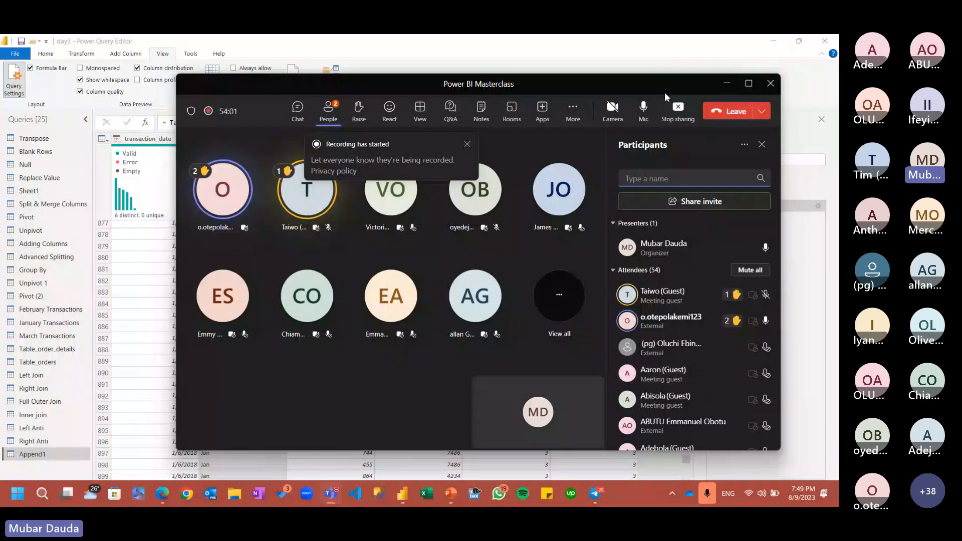
left_click_drag(494, 84, 477, 126)
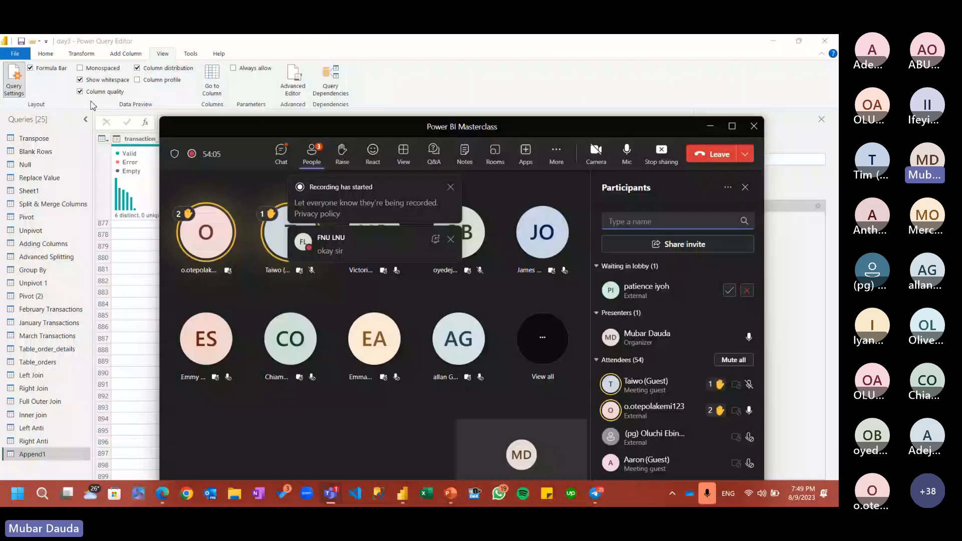
left_click(708, 129)
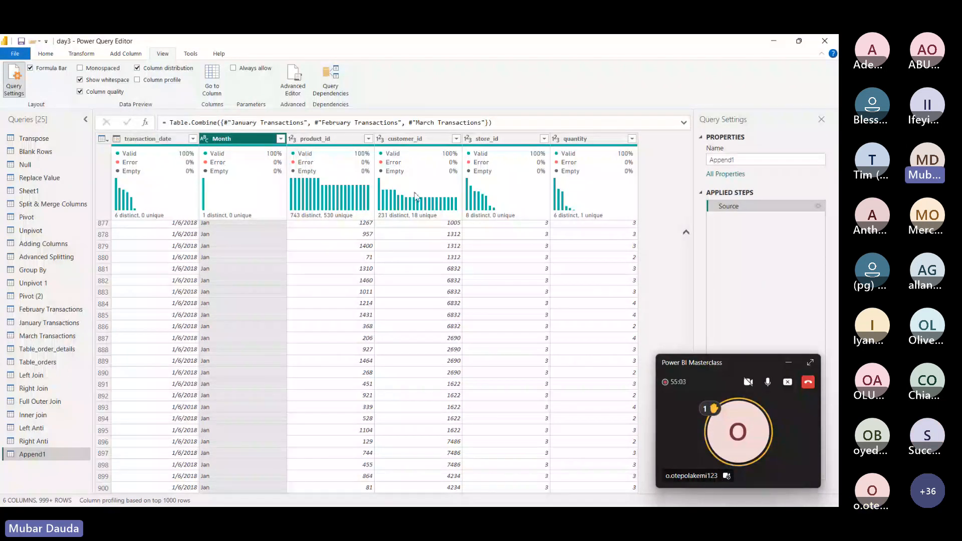
mouse_move(415, 195)
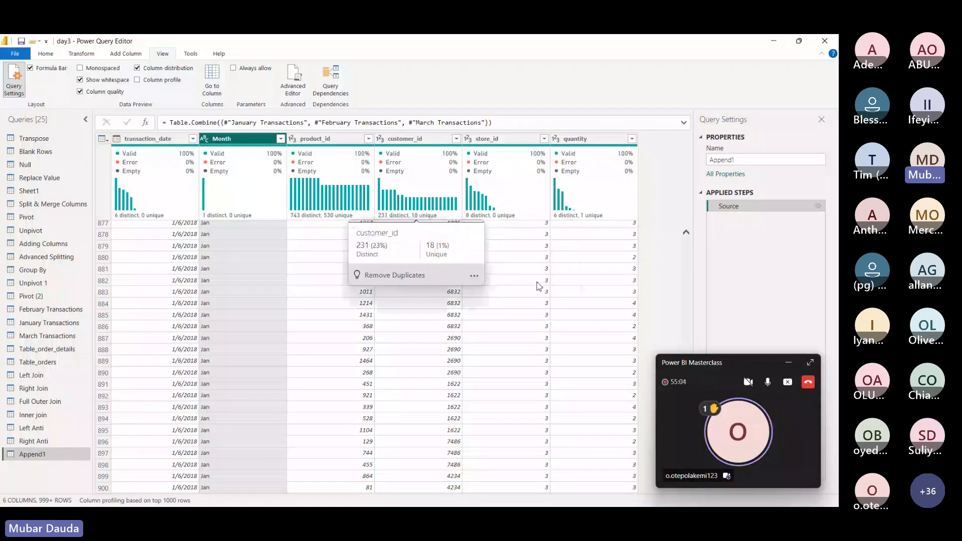
left_click_drag(735, 363, 719, 312)
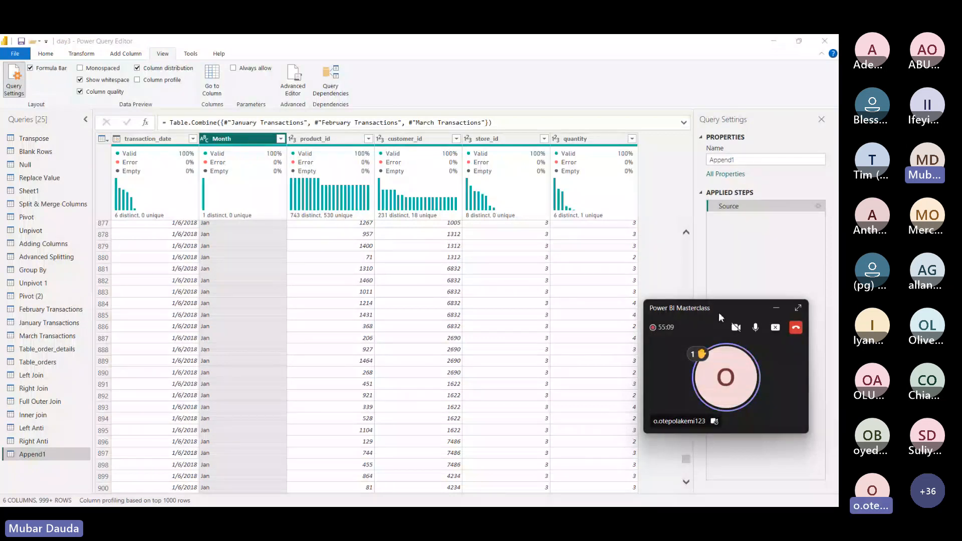
left_click_drag(719, 311, 744, 376)
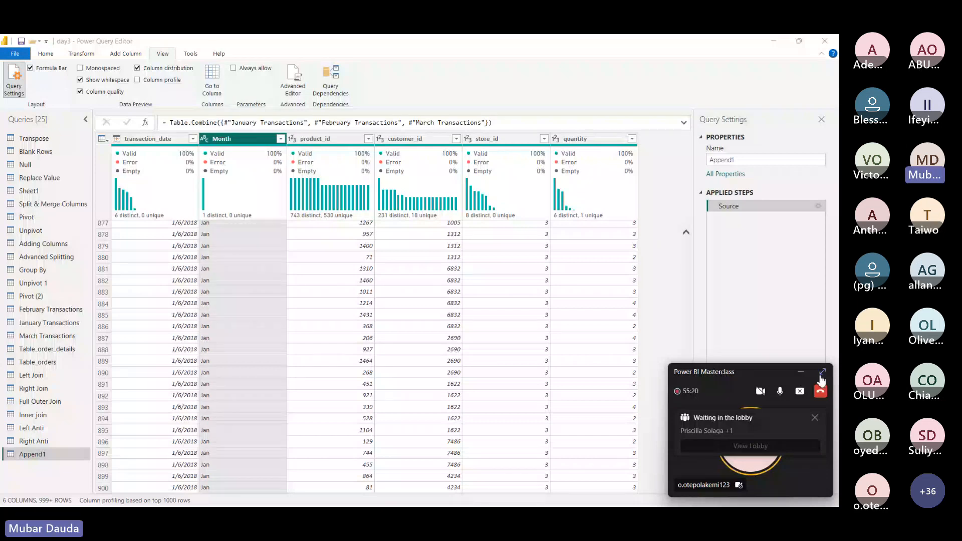
- Switch to the Teams meeting, read the recent chat messages, and admit everyone waiting in the lobby
left_click(822, 375)
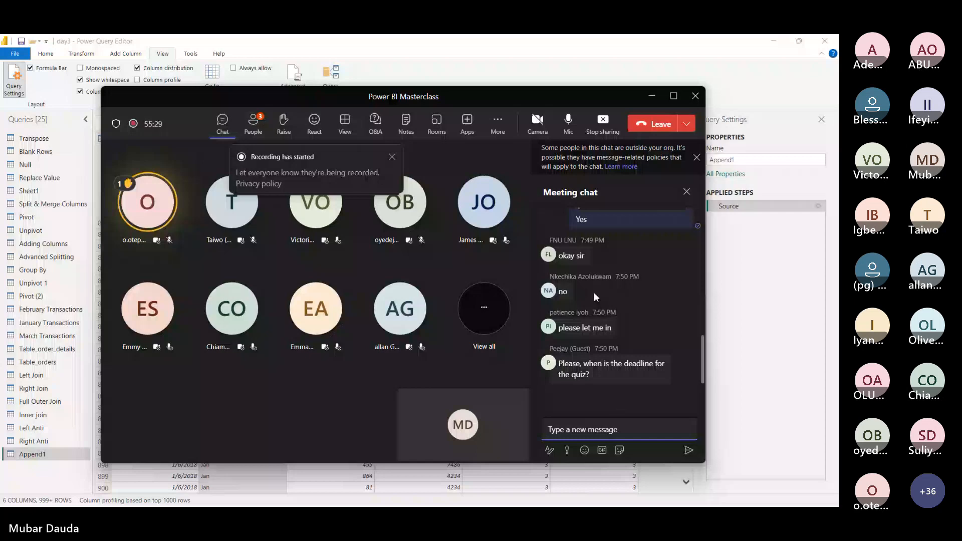
scroll(594, 292, "up", 5)
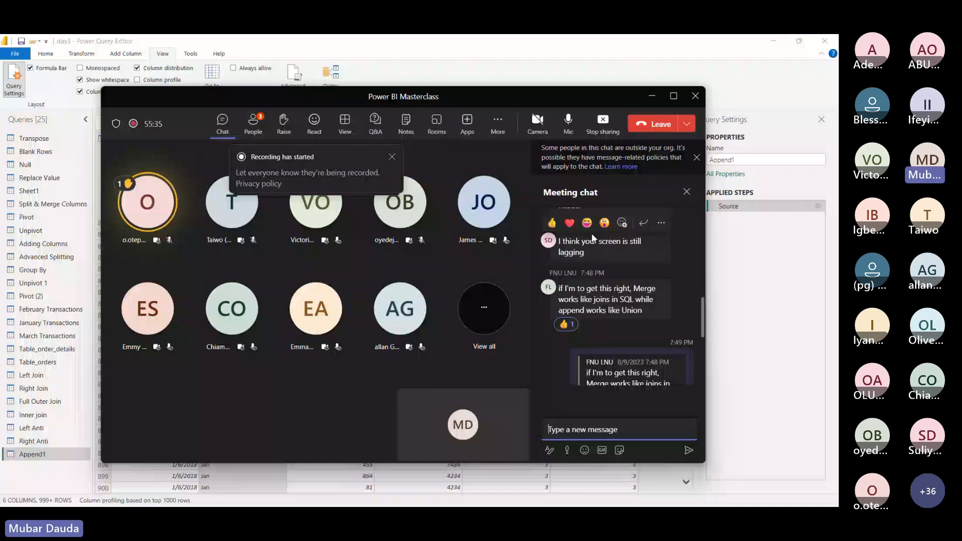
scroll(602, 300, "down", 6)
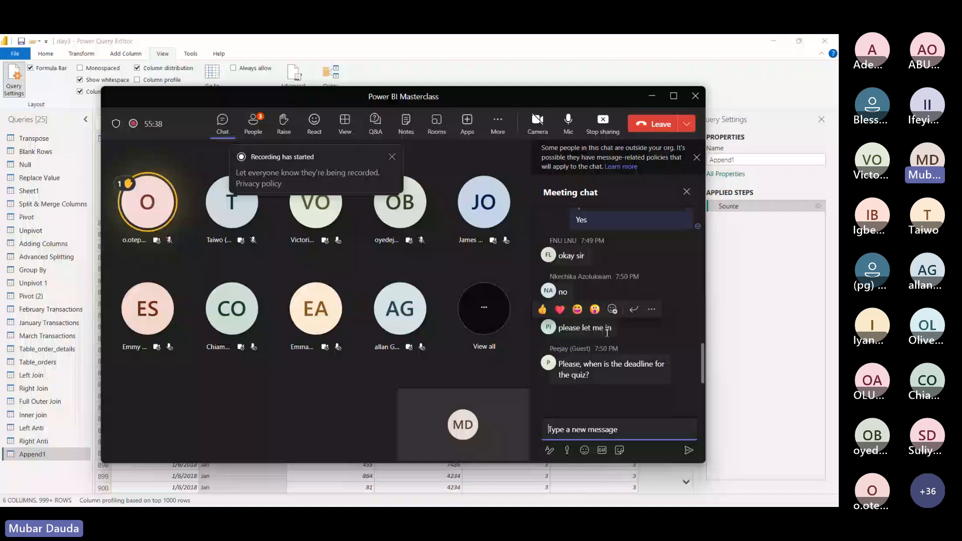
left_click(253, 123)
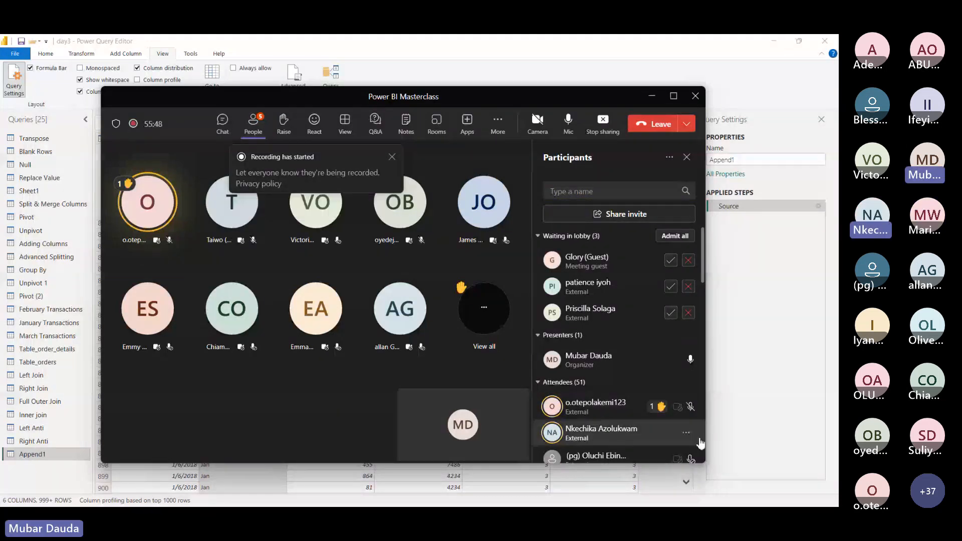
left_click(675, 235)
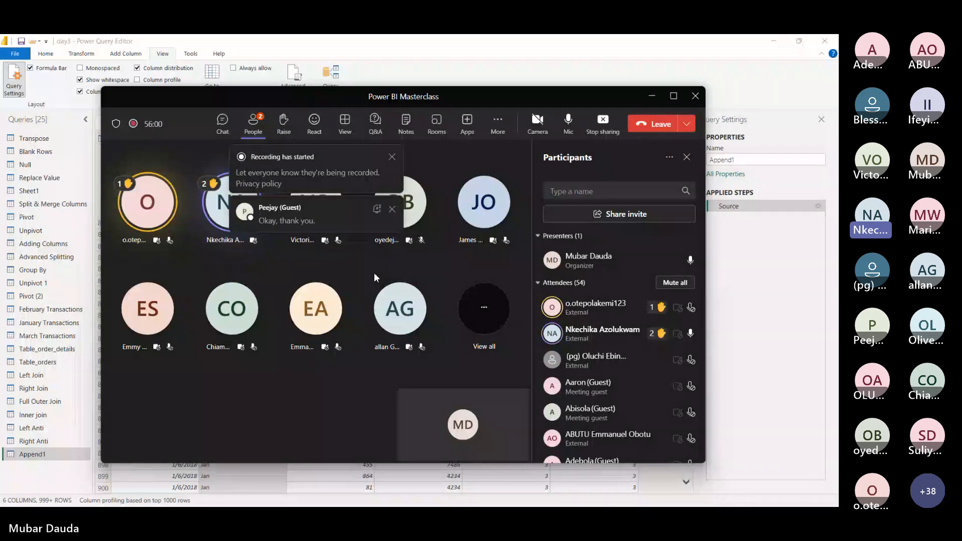
- Read the new meeting chat messages and admit the next guests waiting in the lobby
left_click(221, 128)
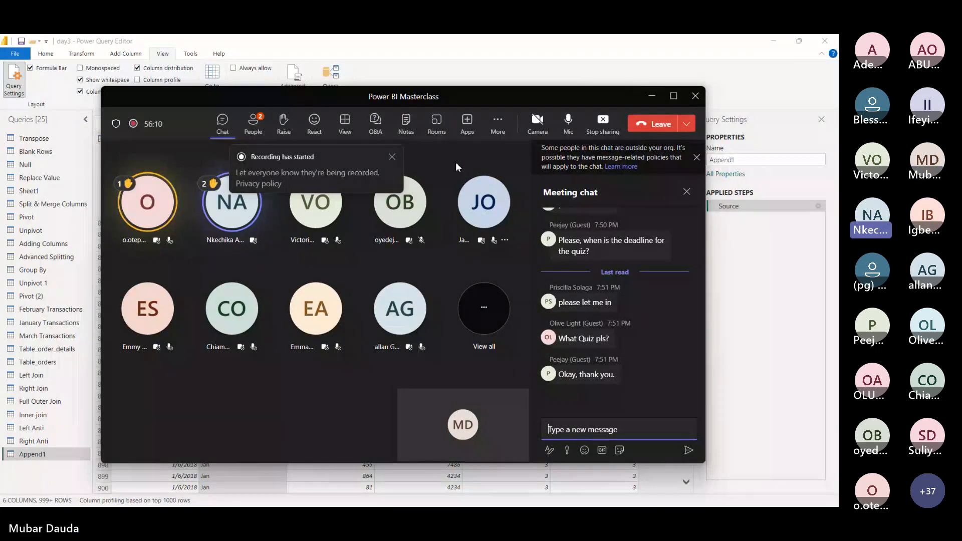
left_click_drag(477, 95, 534, 67)
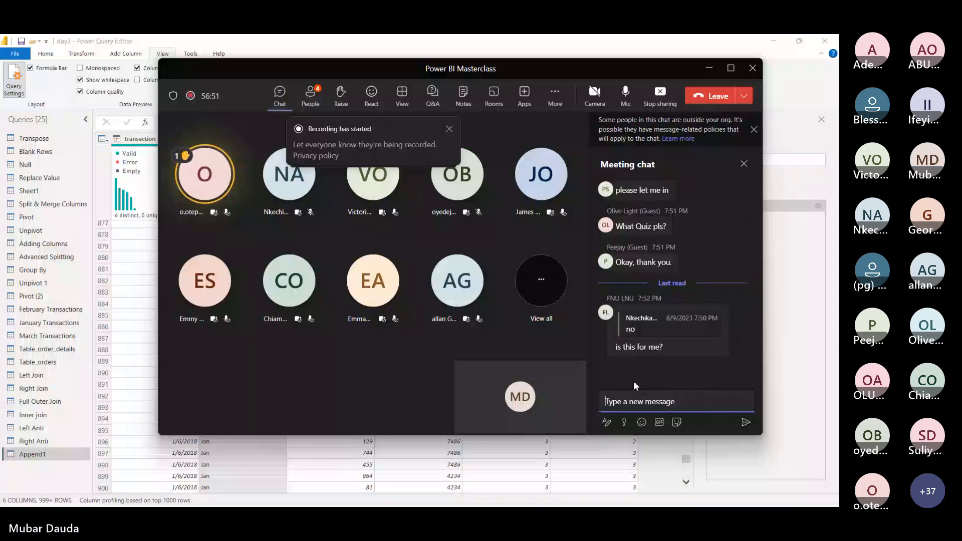
mouse_move(609, 352)
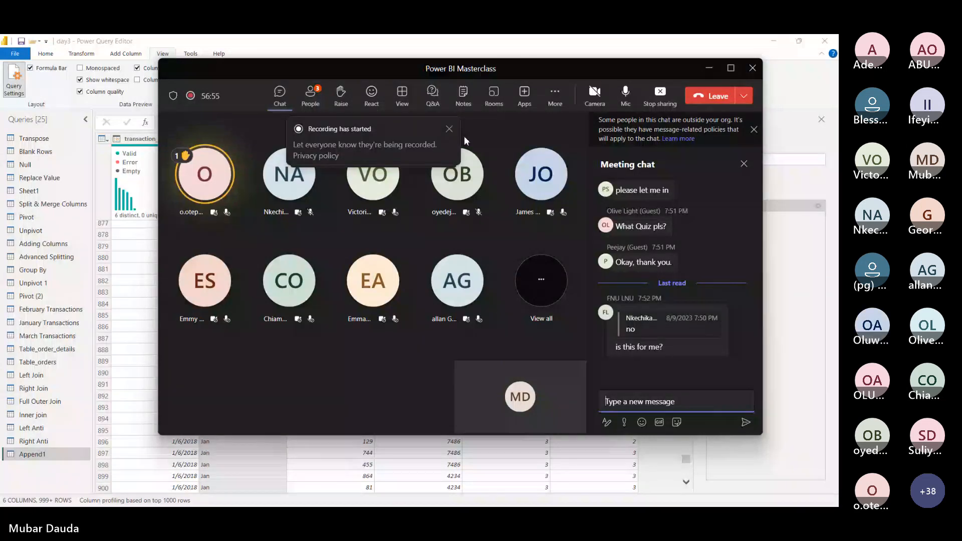
left_click(311, 95)
left_click(730, 209)
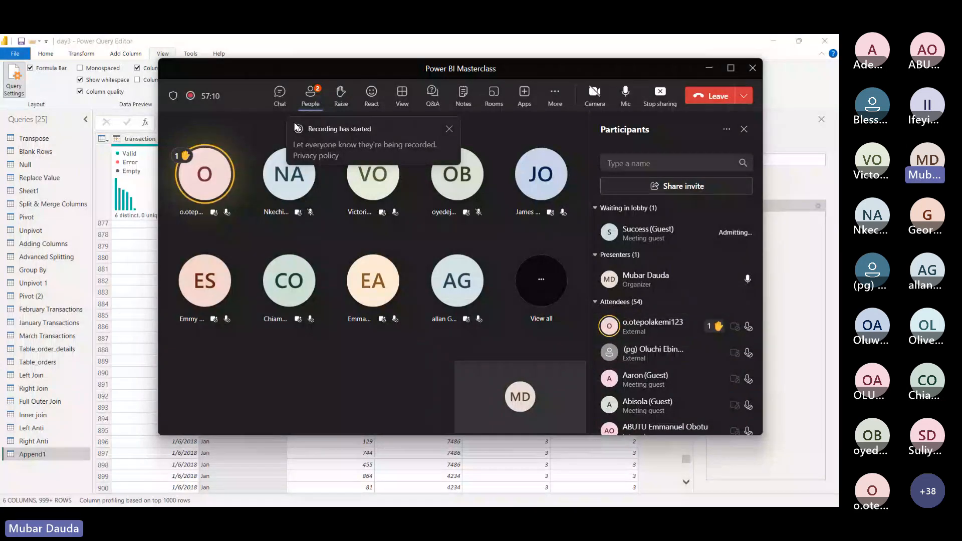
- Review the chat message comparing Merge and Append with joins and Union, and read the question about query folding
left_click(284, 100)
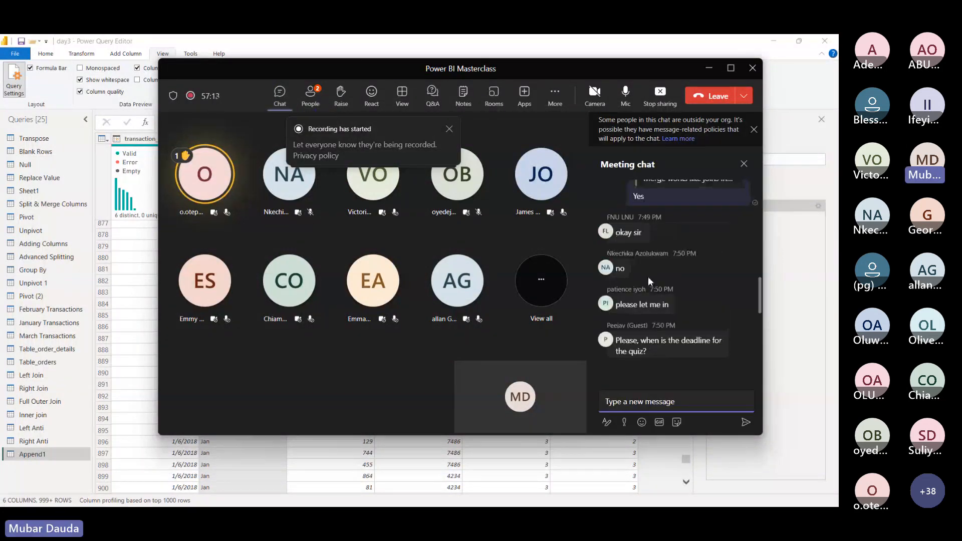
scroll(648, 277, "up", 3)
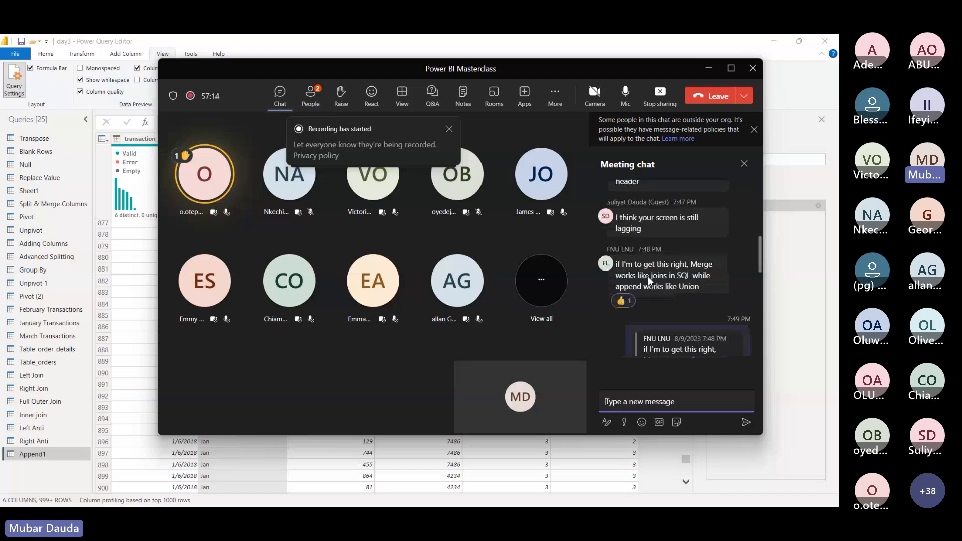
mouse_move(662, 291)
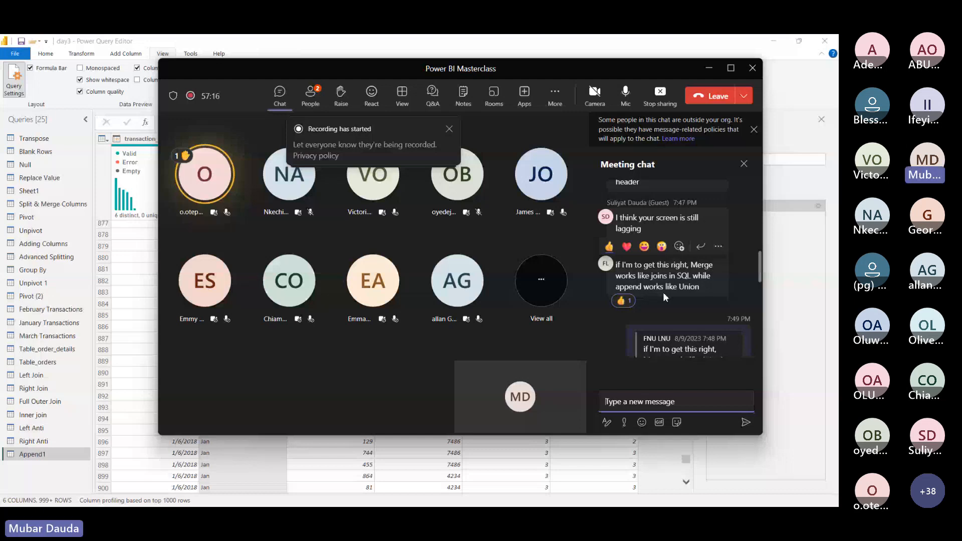
mouse_move(624, 300)
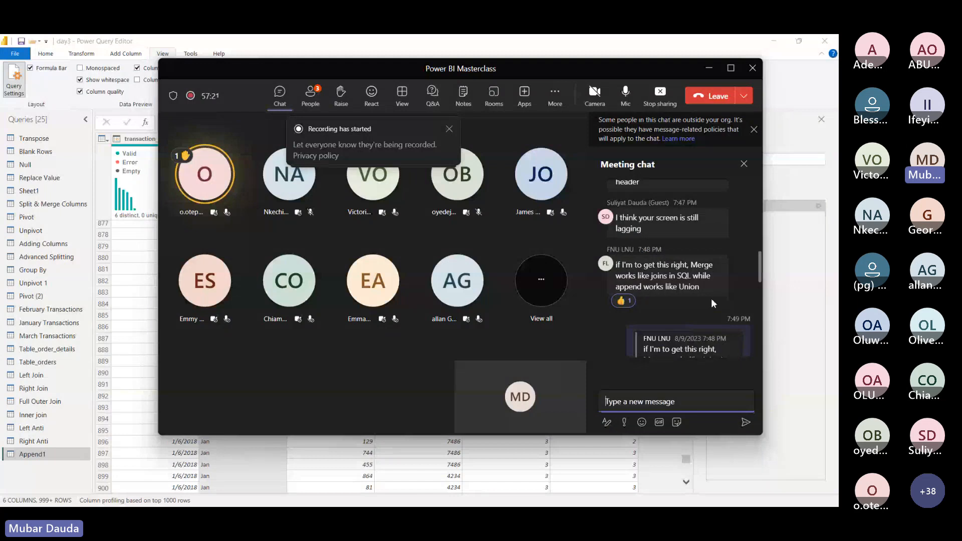
mouse_move(681, 296)
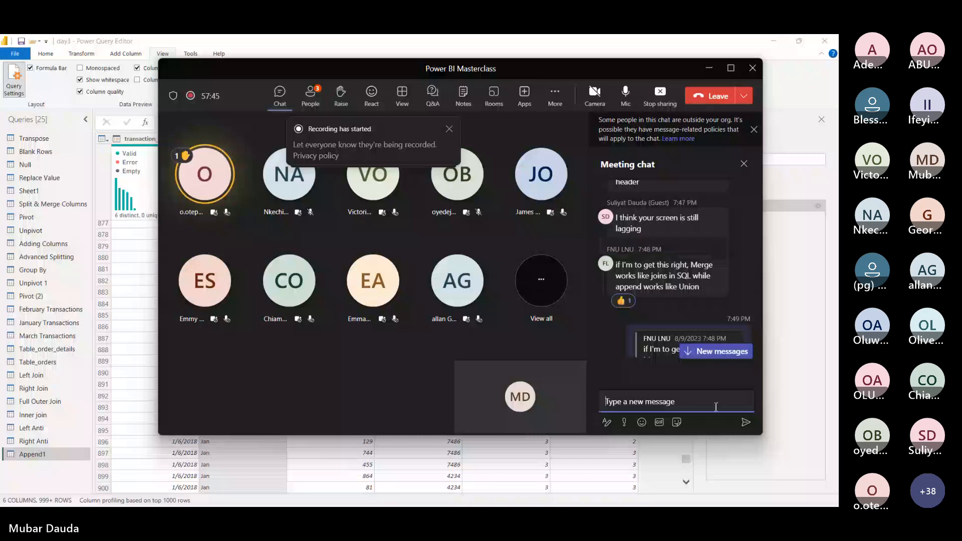
scroll(683, 341, "down", 5)
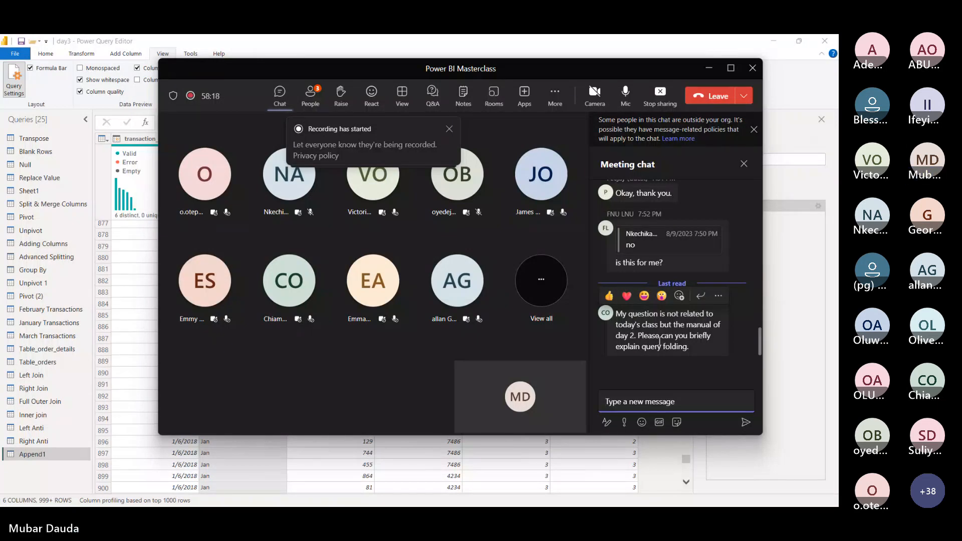
left_click_drag(642, 347, 672, 350)
left_click(672, 349)
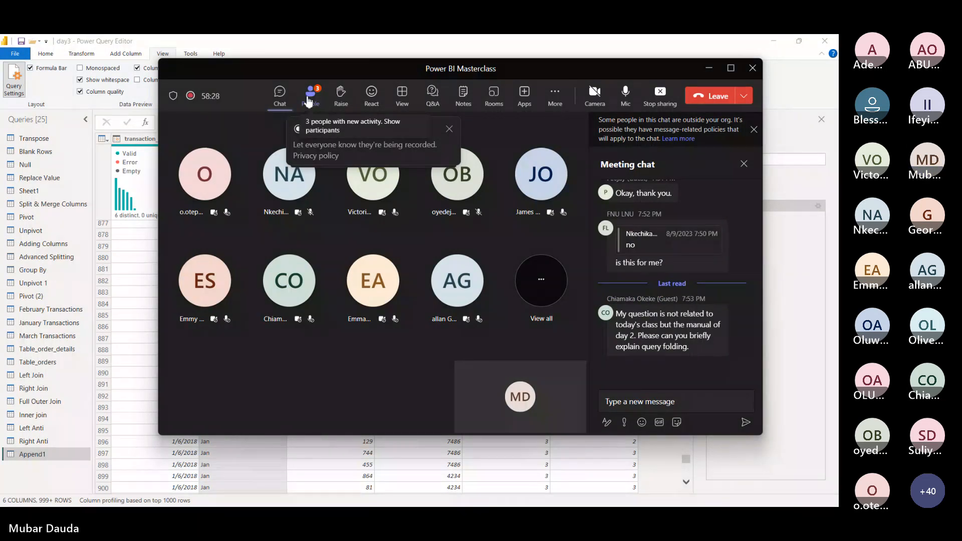
- Check the participant list and the latest chat reply, and return to Power Query Editor
left_click(309, 102)
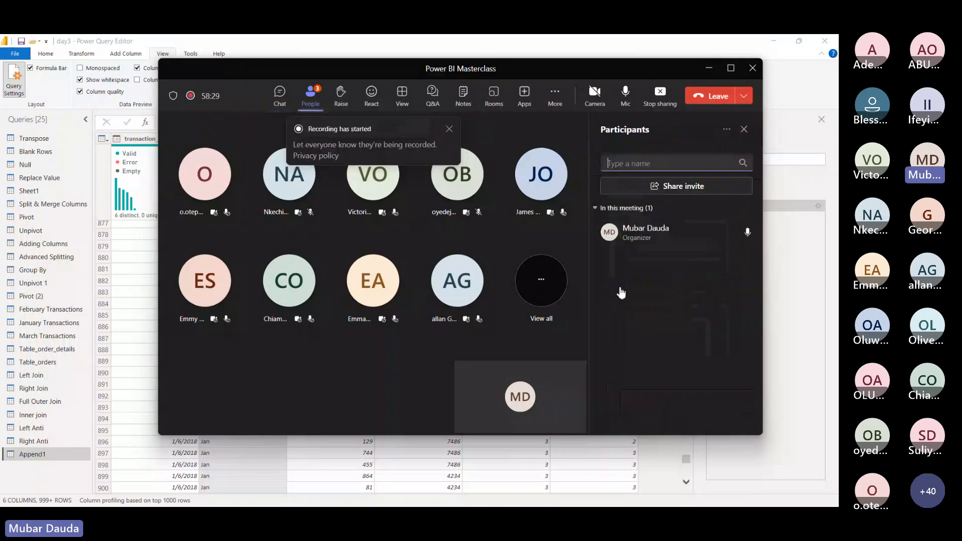
left_click(279, 100)
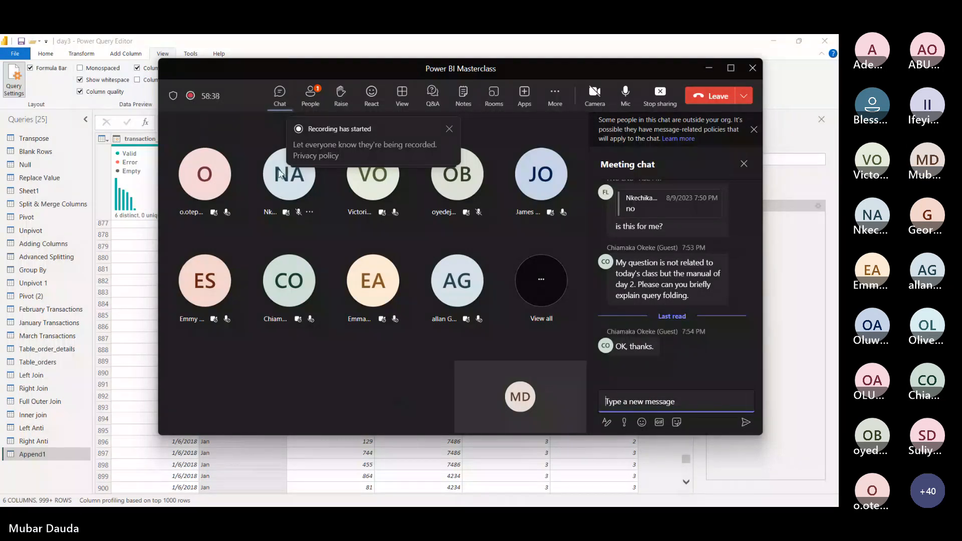
left_click(708, 74)
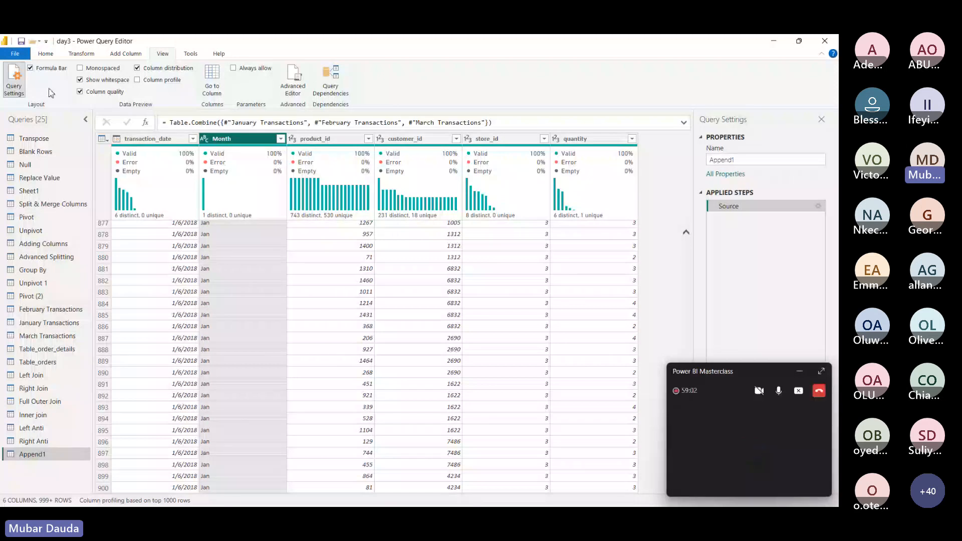
- Close Power Query Editor and apply the query changes to the Power BI Desktop model, and admit the participant waiting in the lobby
left_click(46, 54)
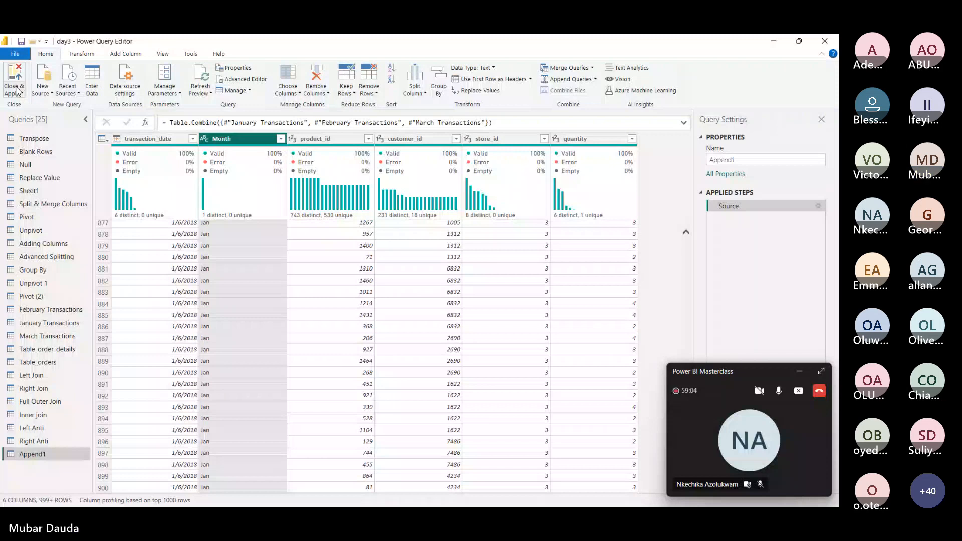
left_click(15, 89)
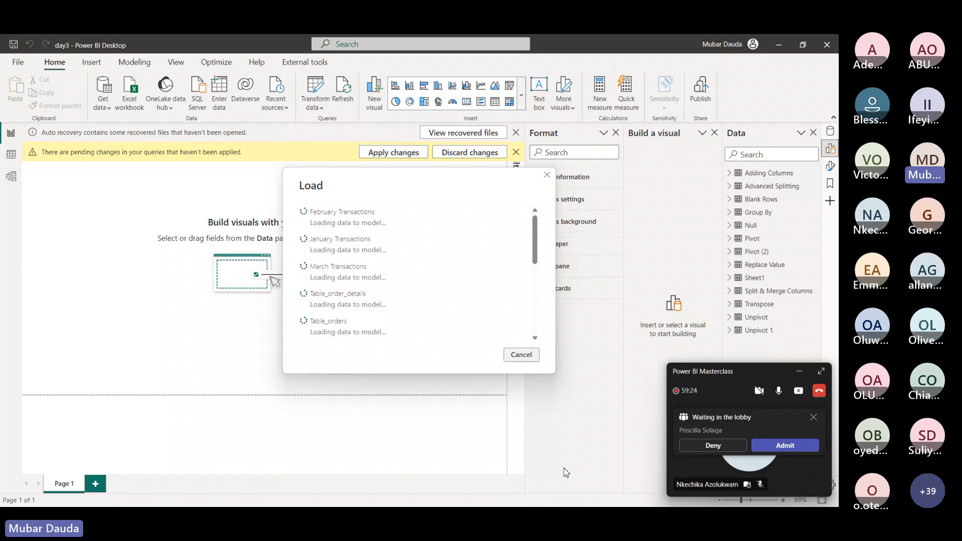
left_click(788, 447)
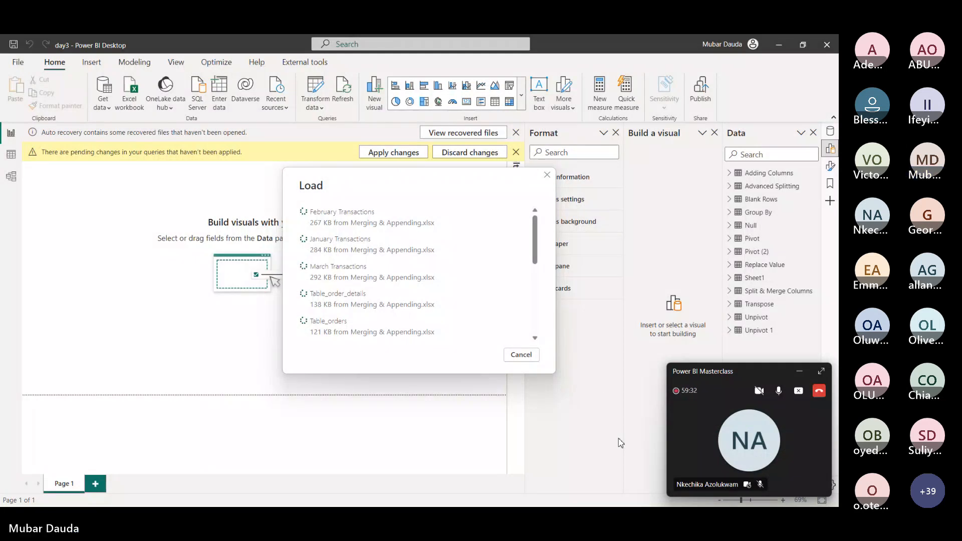
mouse_move(472, 492)
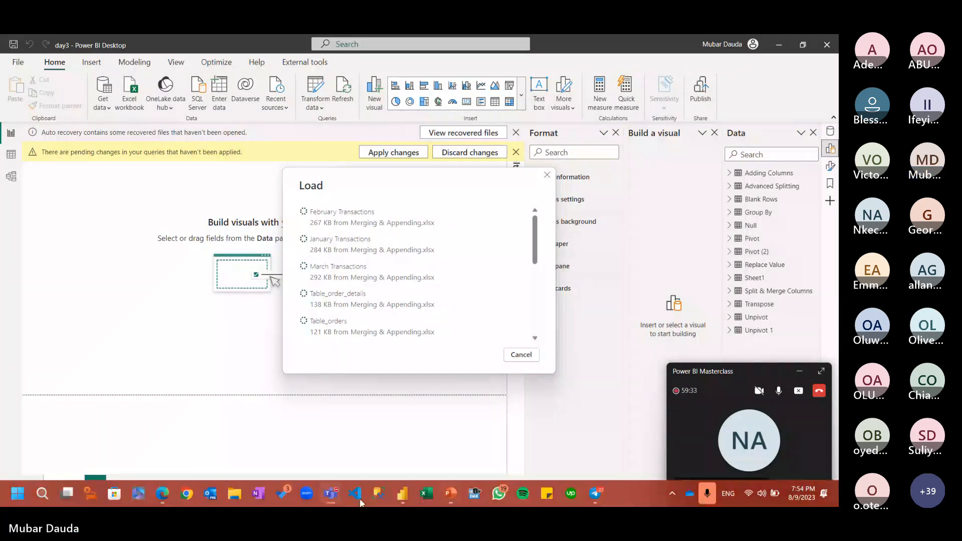
- Check the meeting chat while the queries load, and return to the Power BI Desktop report
mouse_move(330, 495)
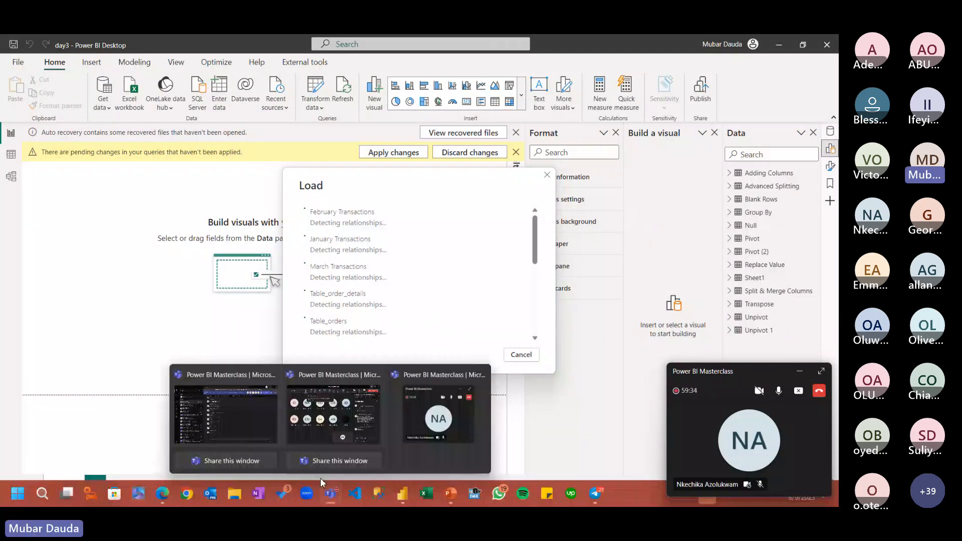
left_click(308, 425)
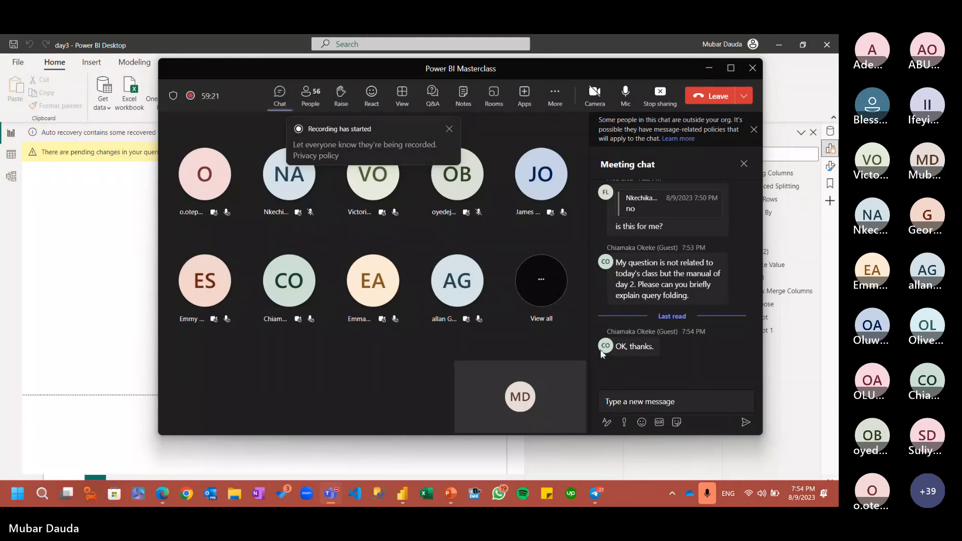
mouse_move(645, 244)
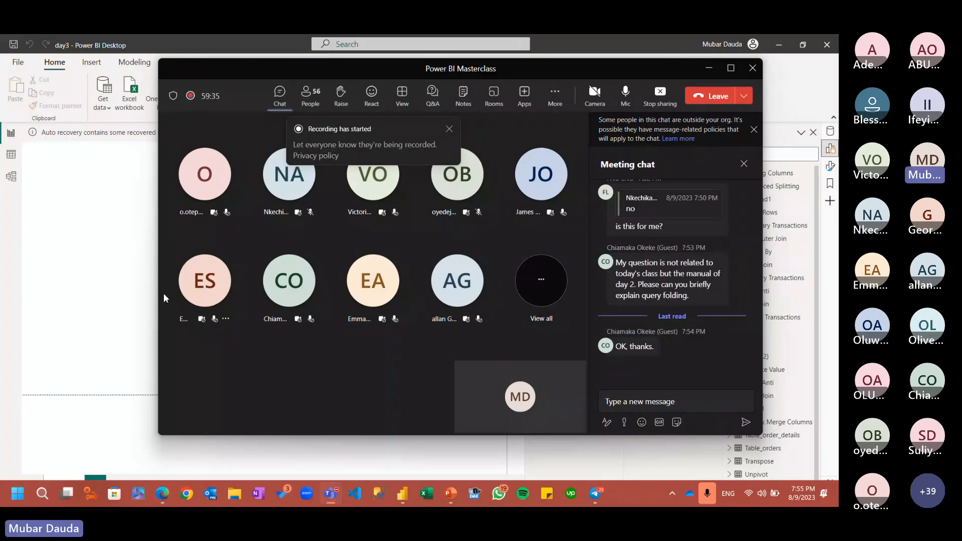
left_click(104, 320)
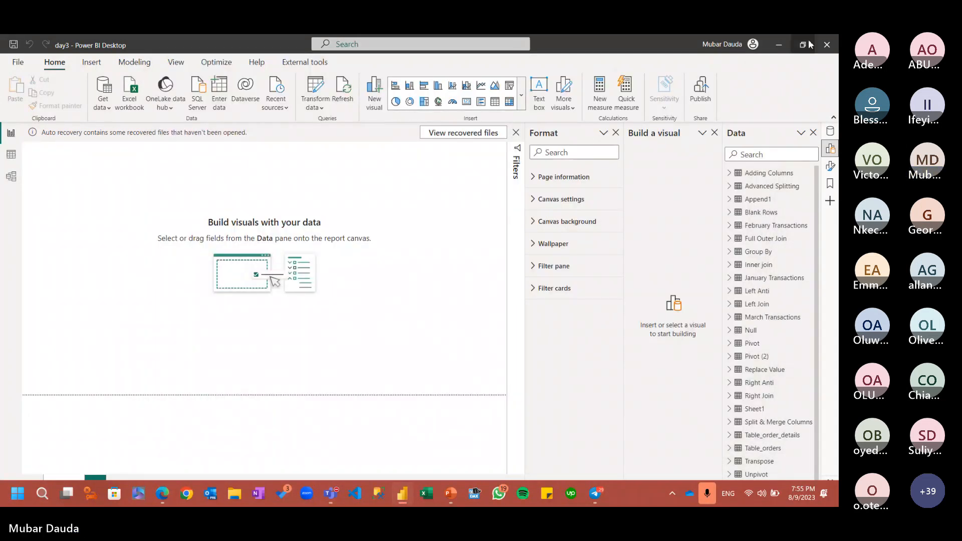
- Minimize Power BI Desktop, give the "ng Relationships" chat reply a thumbs-up, and admit the guest waiting in the lobby
left_click(783, 44)
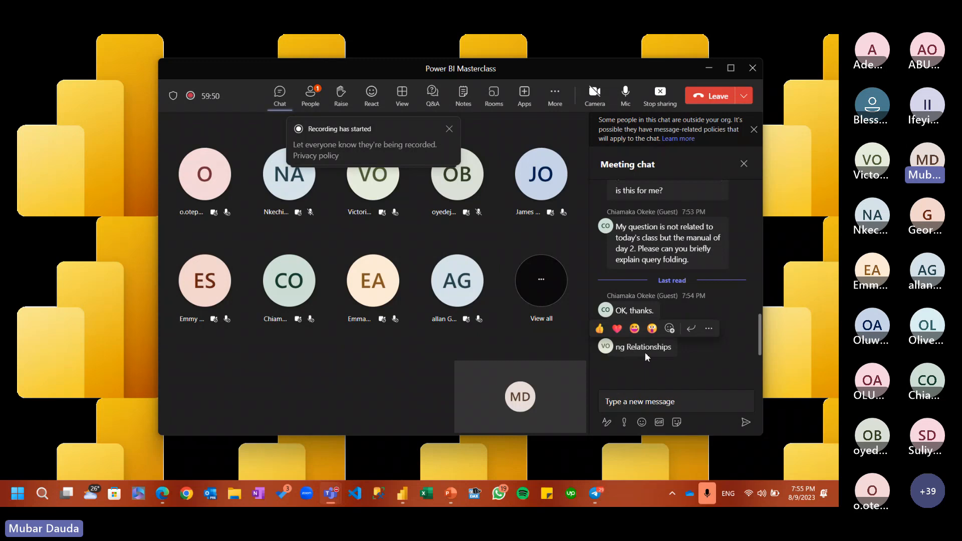
left_click(600, 329)
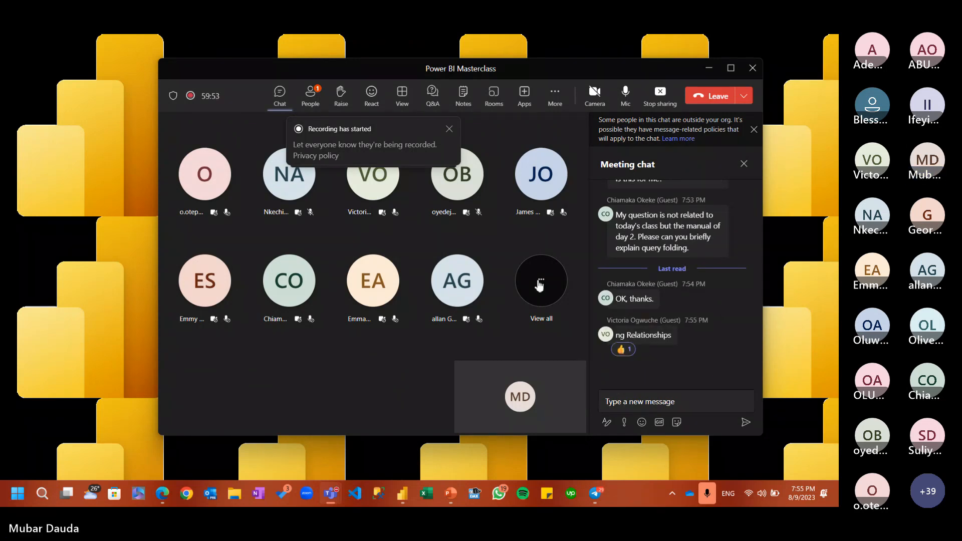
left_click(313, 98)
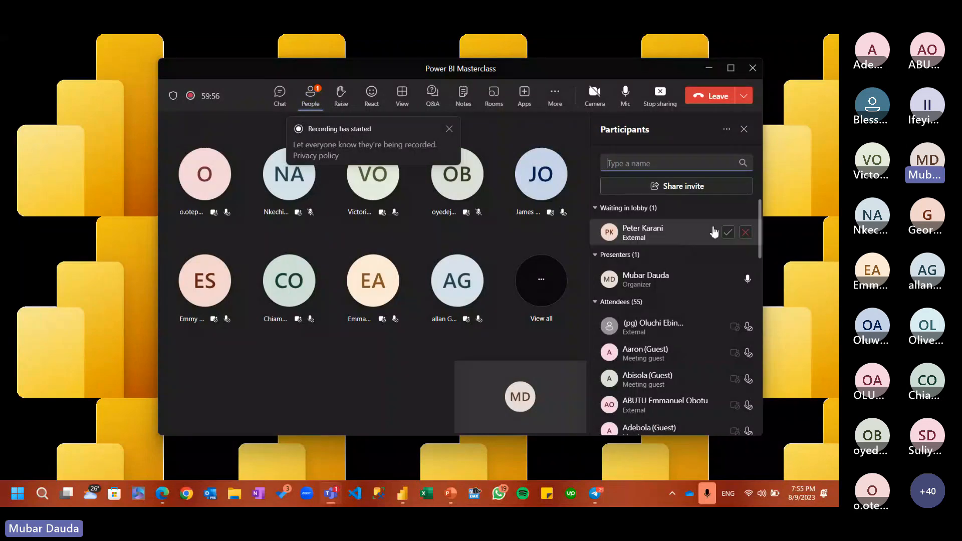
left_click(727, 232)
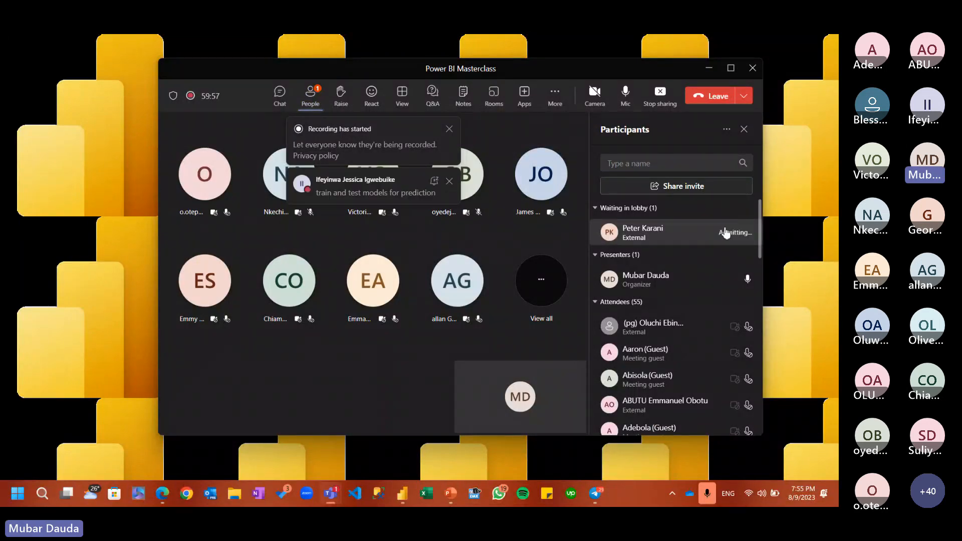
left_click(311, 94)
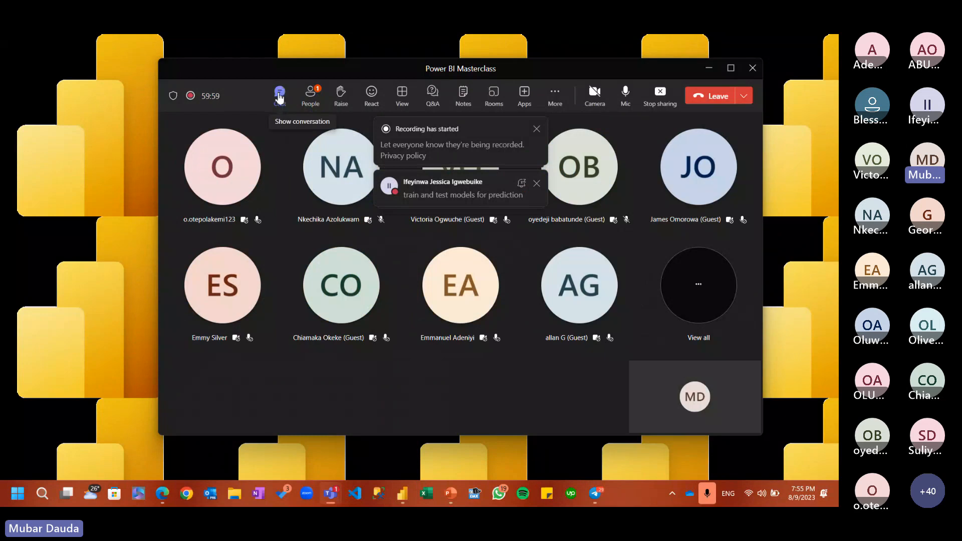
- Reopen the meeting chat and give a thumbs-up to the replies "train and test models for prediction" and "Machine learning"
left_click(279, 95)
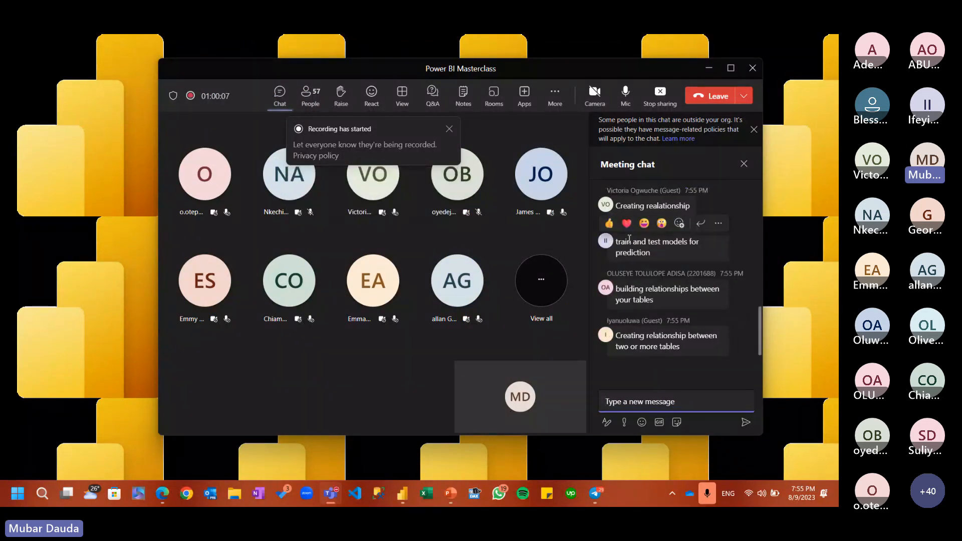
left_click(611, 229)
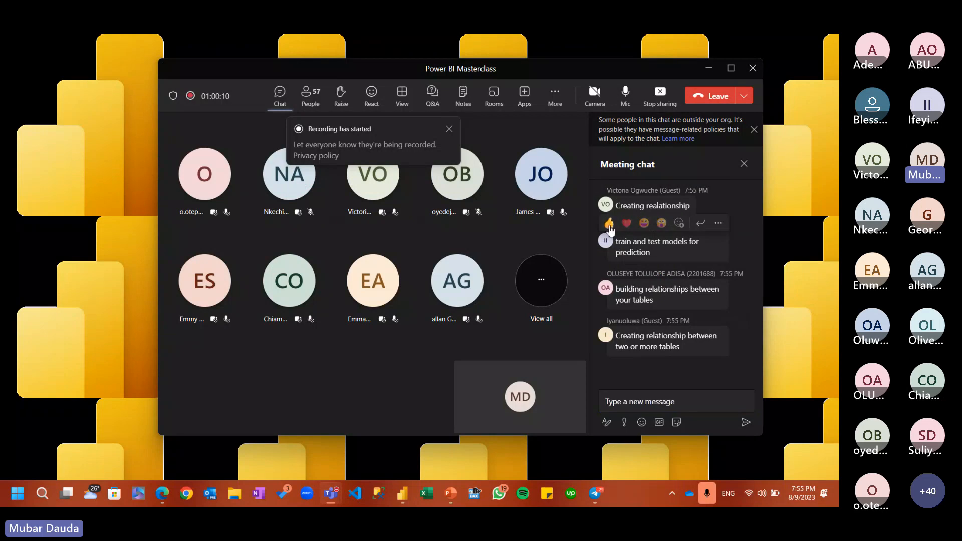
left_click(609, 224)
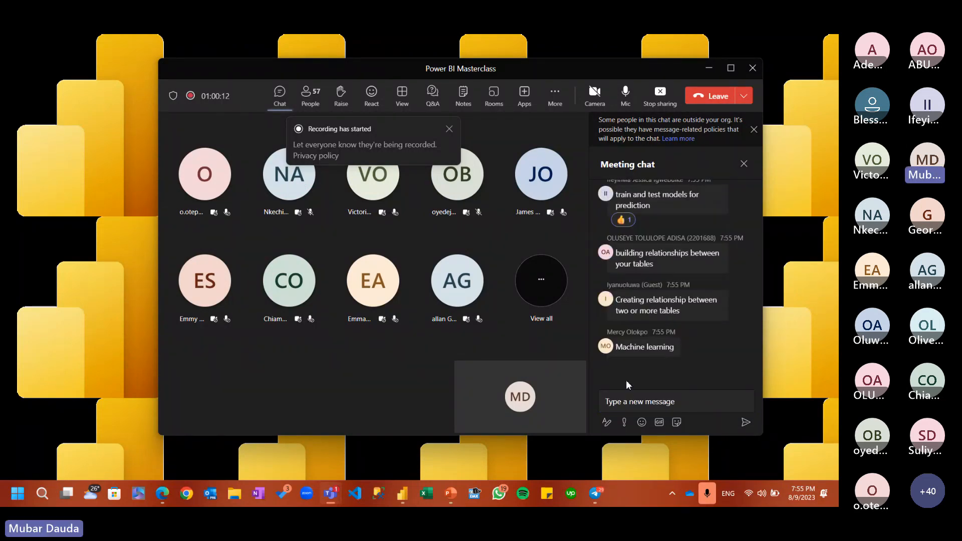
mouse_move(621, 347)
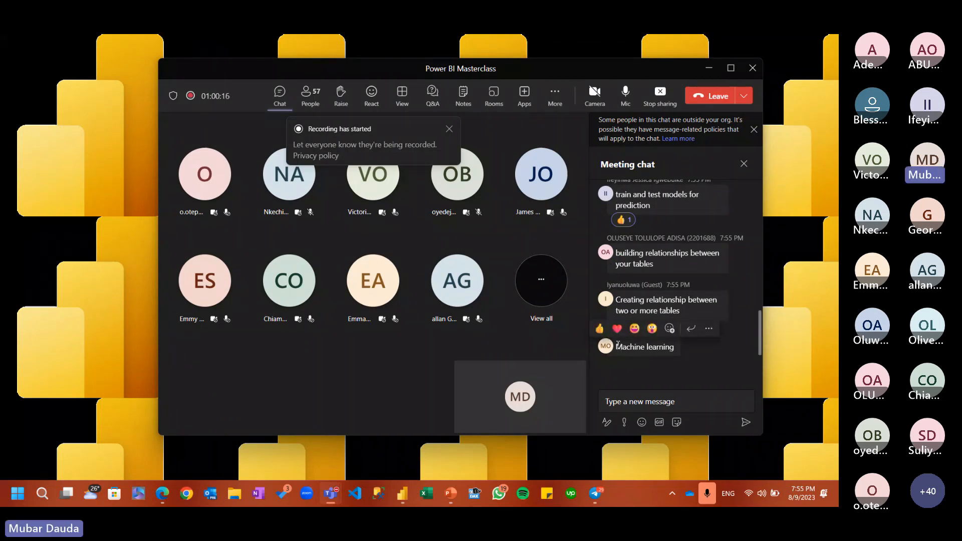
left_click(599, 328)
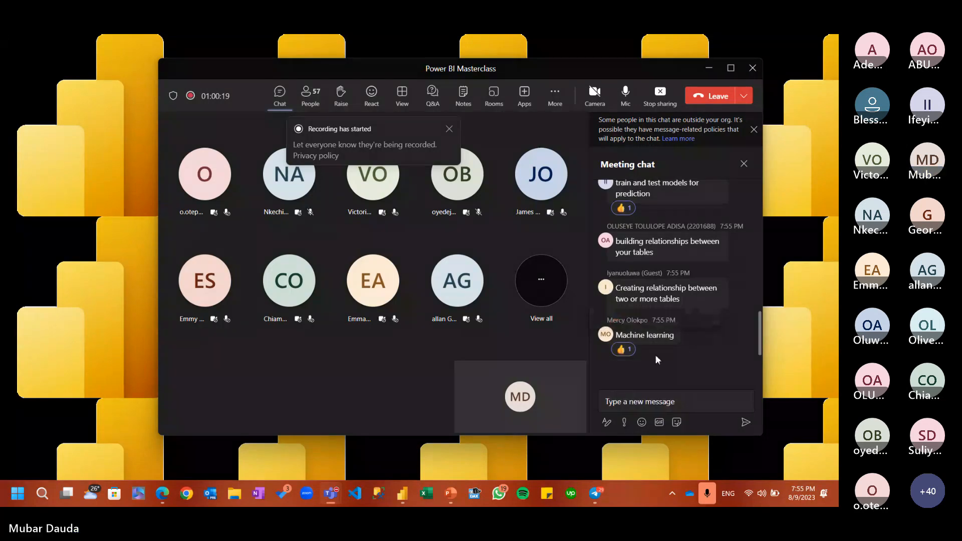
- Read through the attendees' chat replies explaining what data modeling means
scroll(652, 351, "up", 3)
scroll(642, 281, "down", 5)
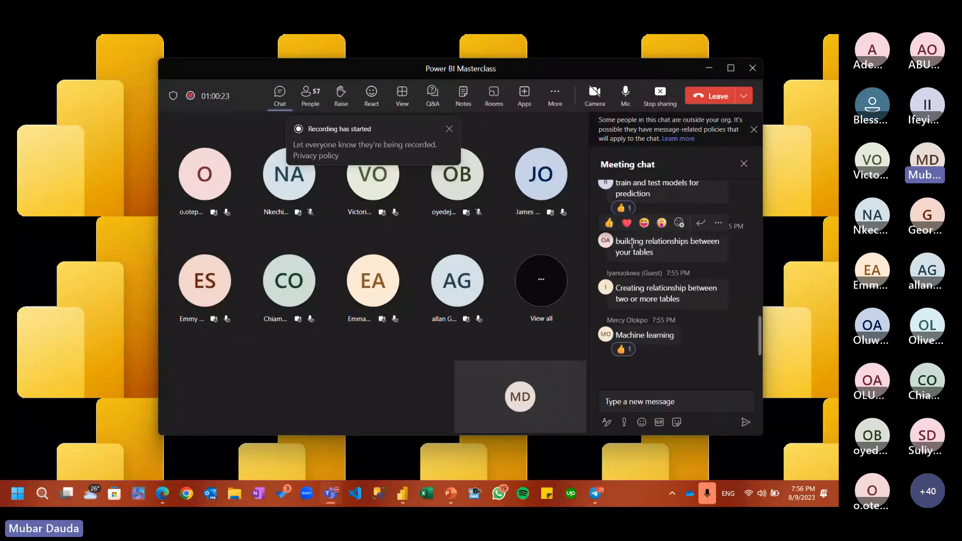
scroll(651, 260, "up", 3)
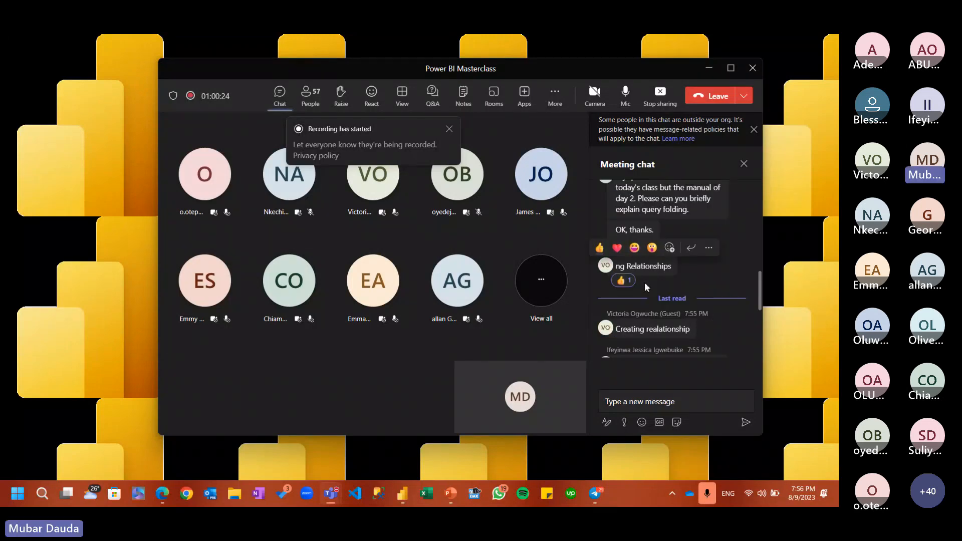
scroll(652, 314, "down", 3)
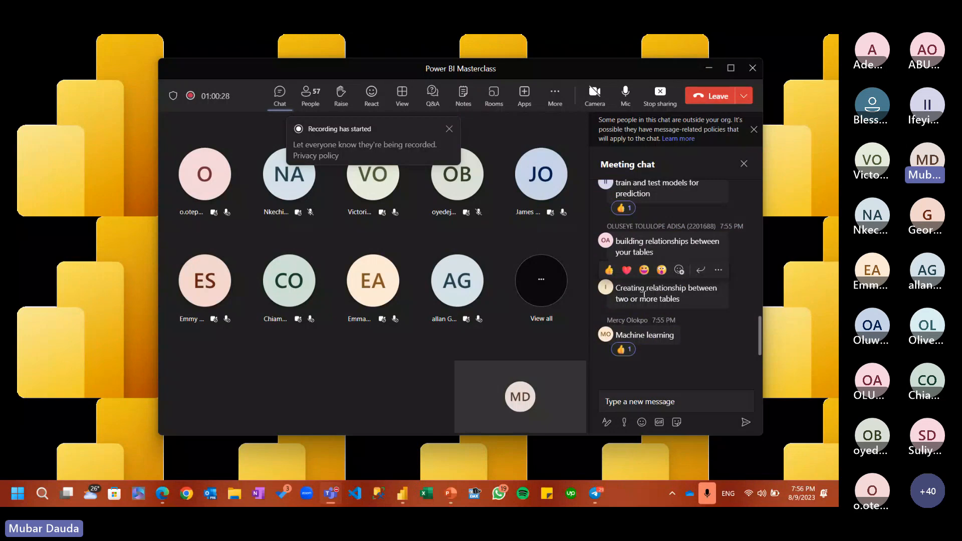
scroll(644, 295, "up", 3)
scroll(644, 294, "down", 3)
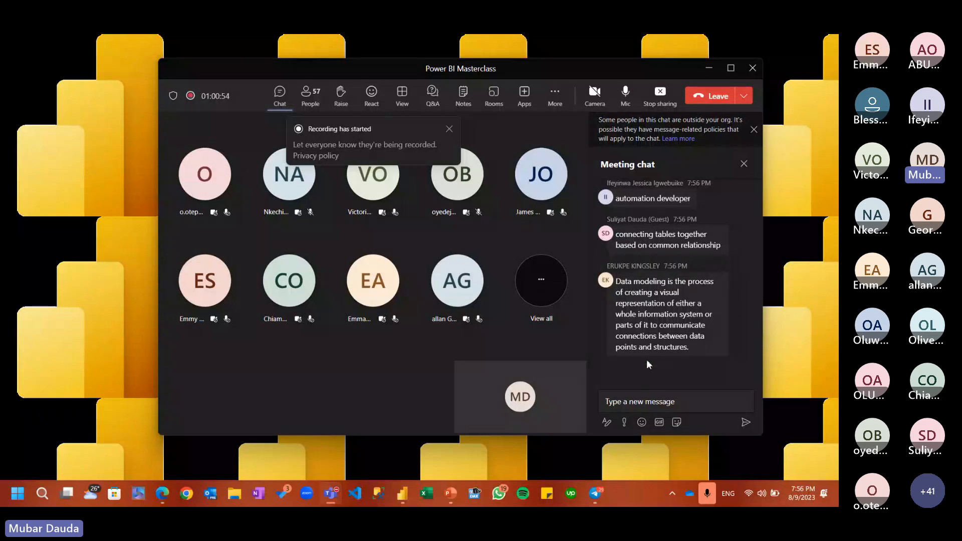
- React with the surprised emoji to the long data modeling definition, and give the "automation developer" reply a thumbs-up
left_click(662, 263)
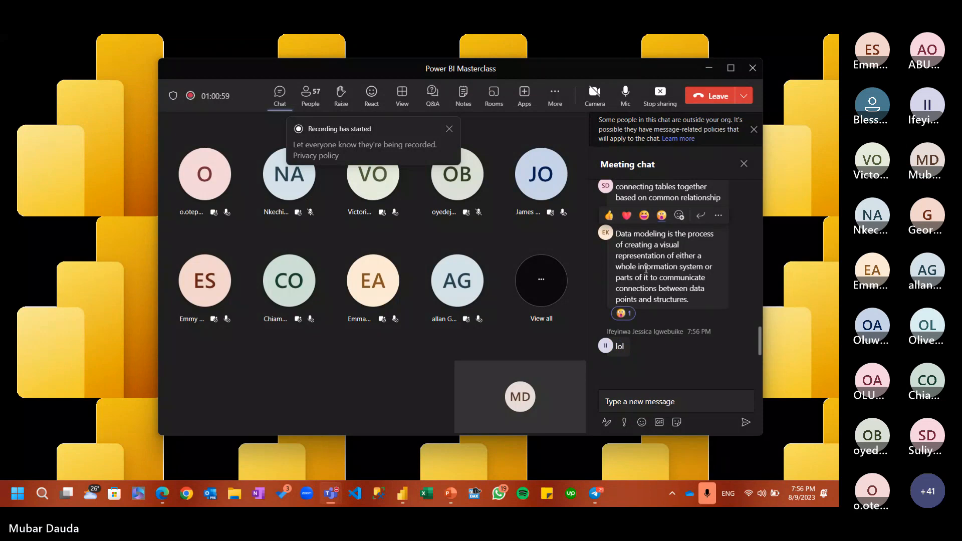
scroll(646, 270, "up", 5)
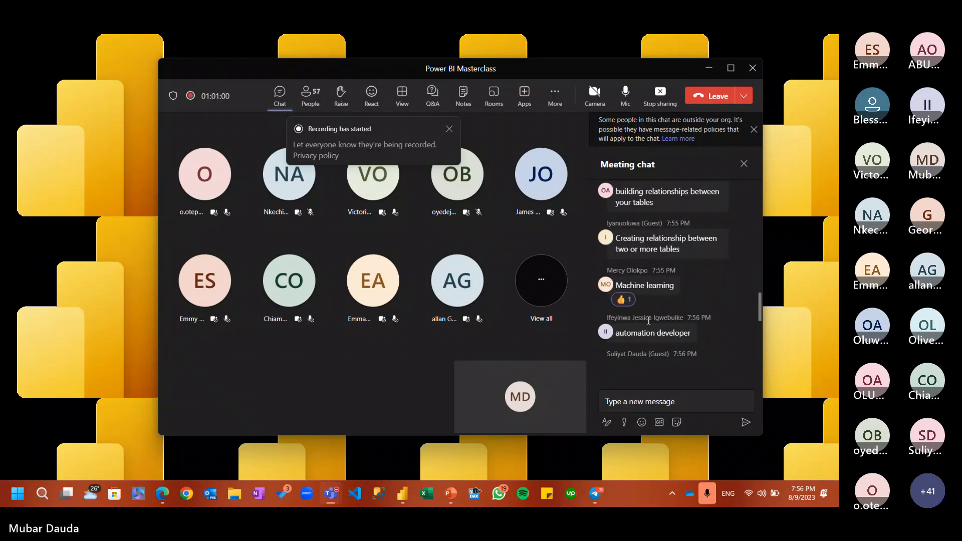
mouse_move(628, 328)
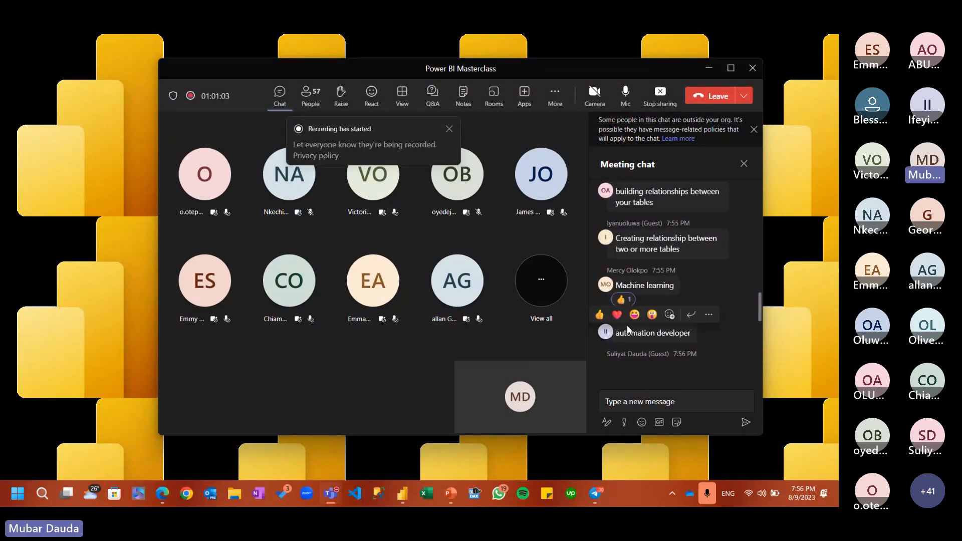
left_click(600, 314)
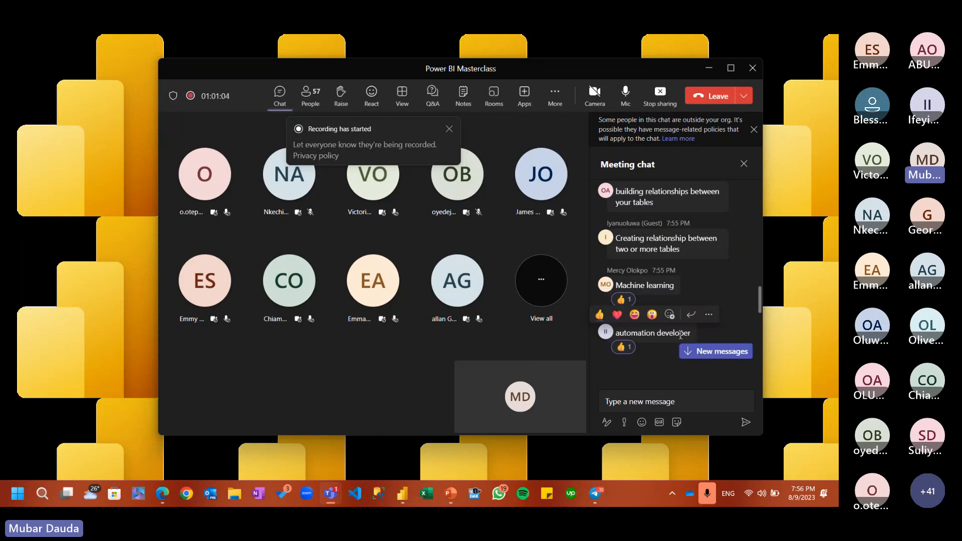
- Review the newest chat replies on modeling and table relationships, dismiss the recording notification, and admit the guest waiting in the lobby
left_click_drag(759, 302, 759, 345)
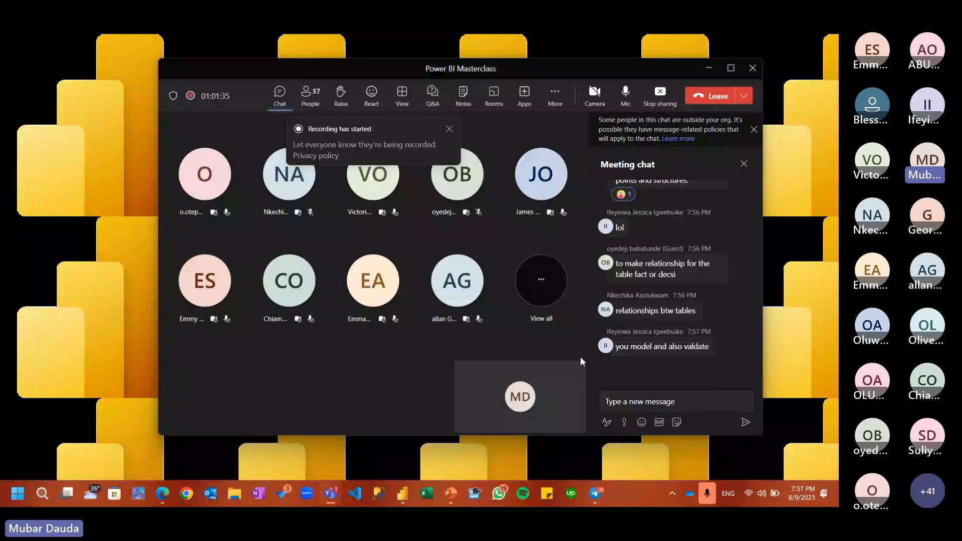
scroll(661, 341, "up", 5)
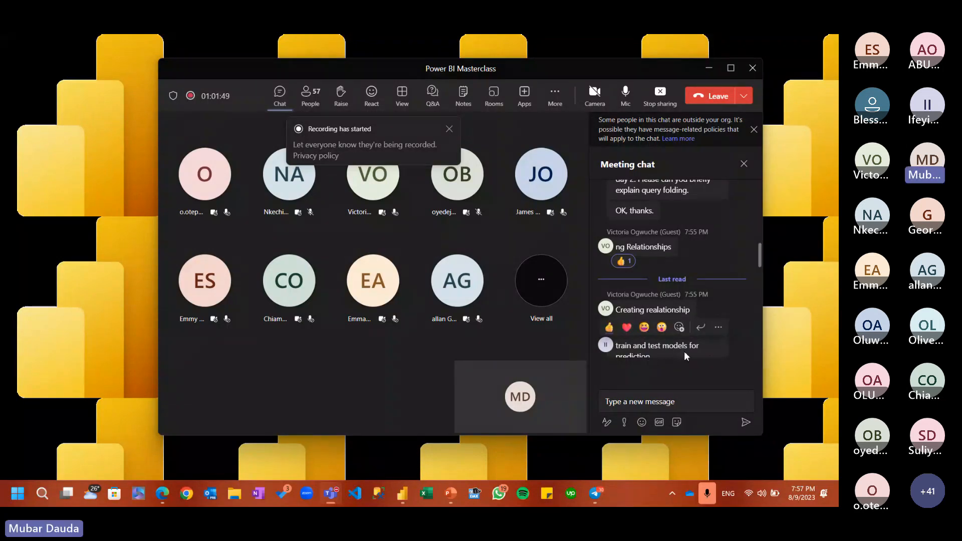
scroll(694, 350, "down", 3)
scroll(694, 350, "down", 3)
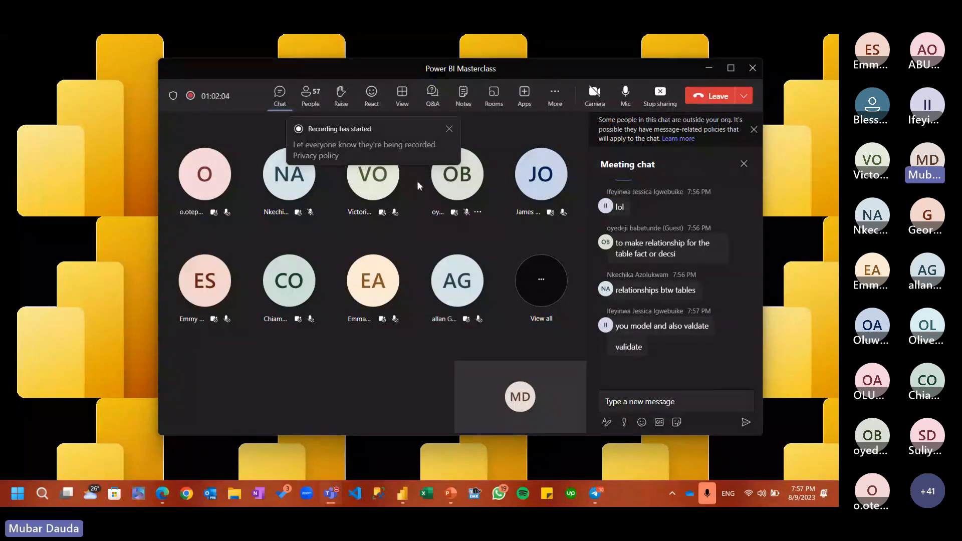
left_click(449, 129)
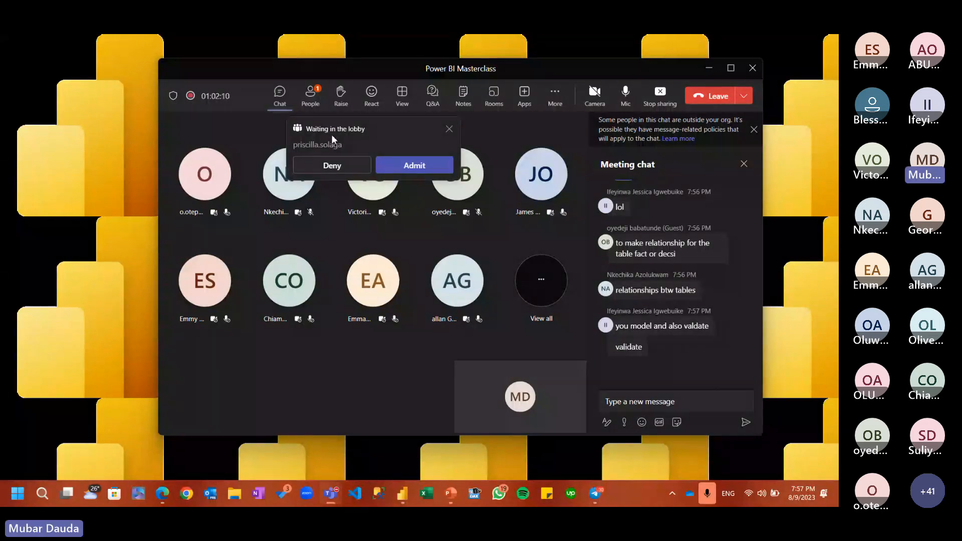
left_click(398, 165)
- Switch to Power BI Desktop, show the Model view, and collapse the Properties pane to enlarge the diagram
left_click(401, 496)
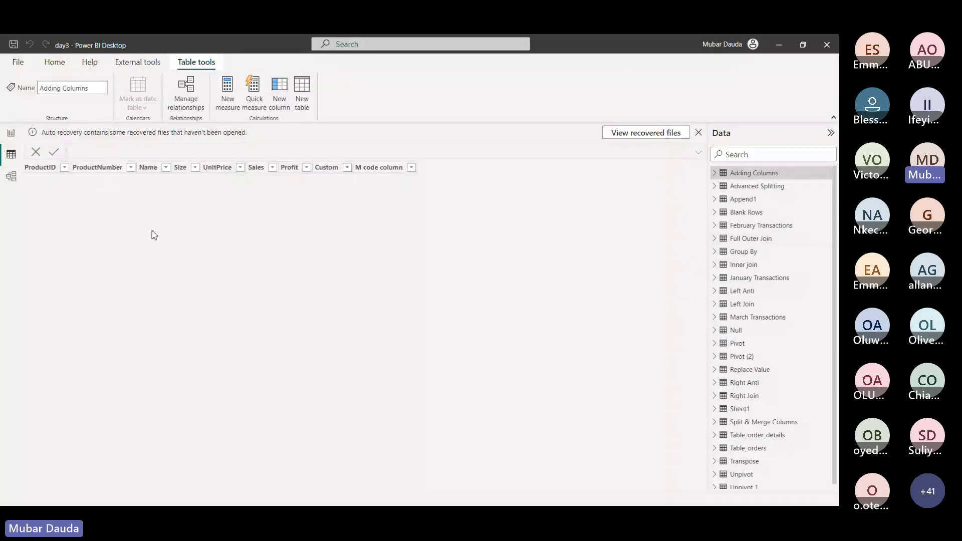
left_click(11, 177)
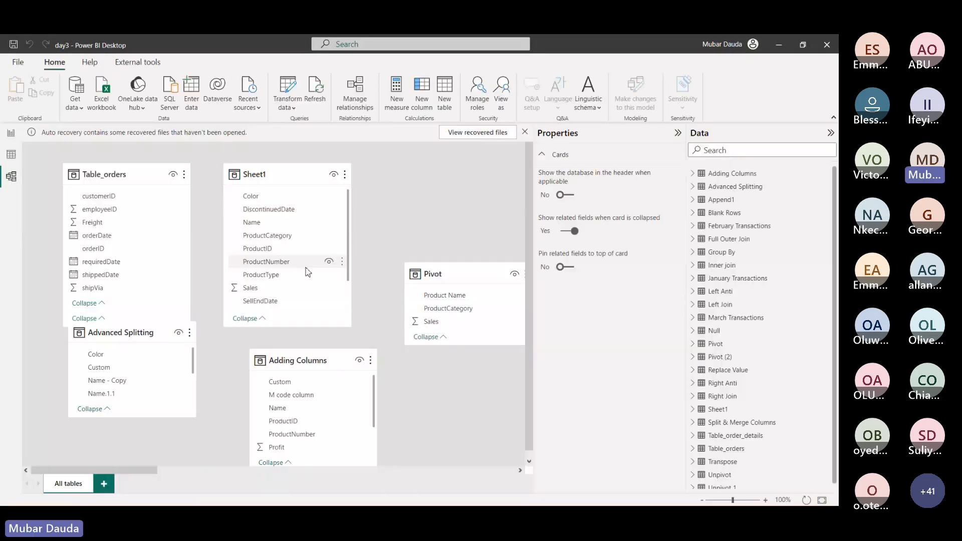
left_click(678, 133)
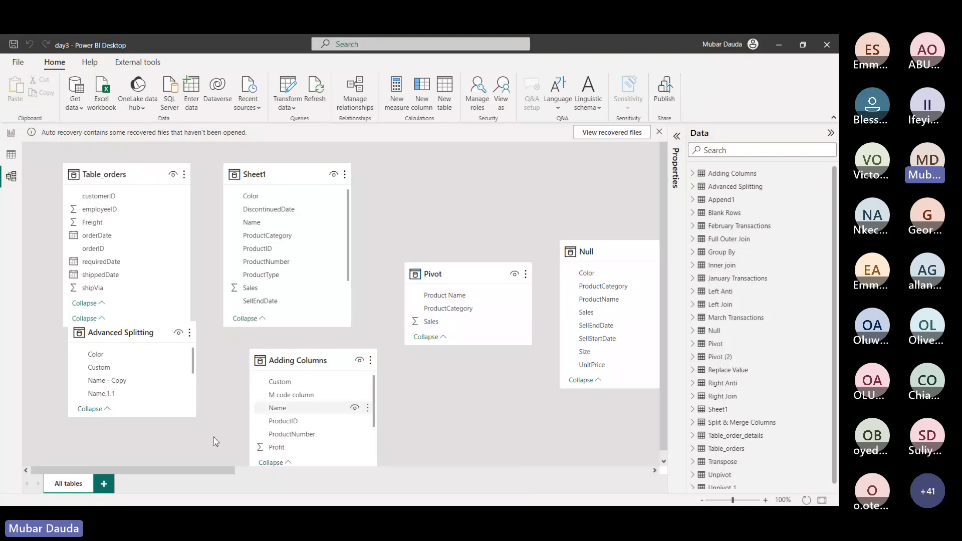
- Rearrange the Blank Rows, Transpose and Group By tables in the model diagram, and inspect the relationship connected to Transpose's Product Name
left_click(239, 471)
left_click_drag(311, 275, 353, 185)
left_click_drag(146, 286, 182, 181)
left_click_drag(451, 296, 436, 334)
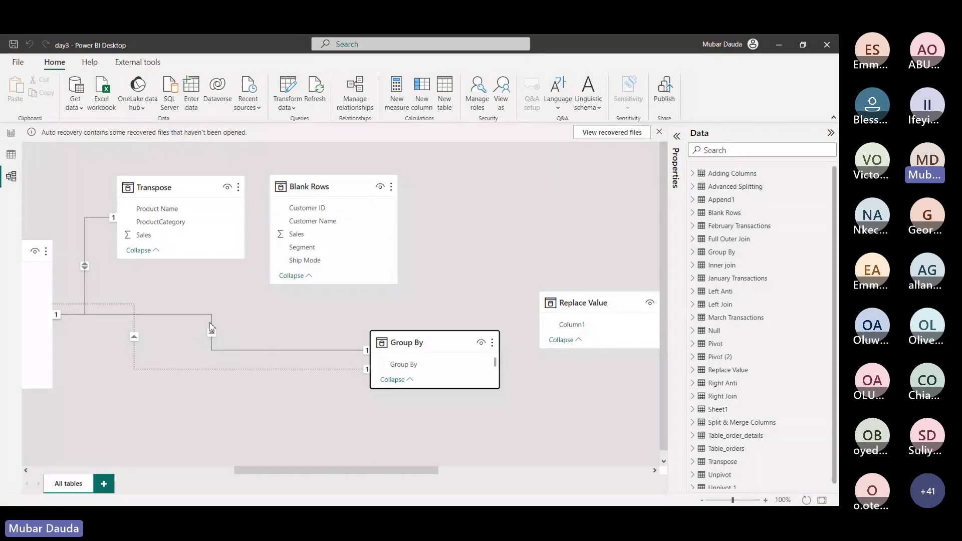
left_click(83, 265)
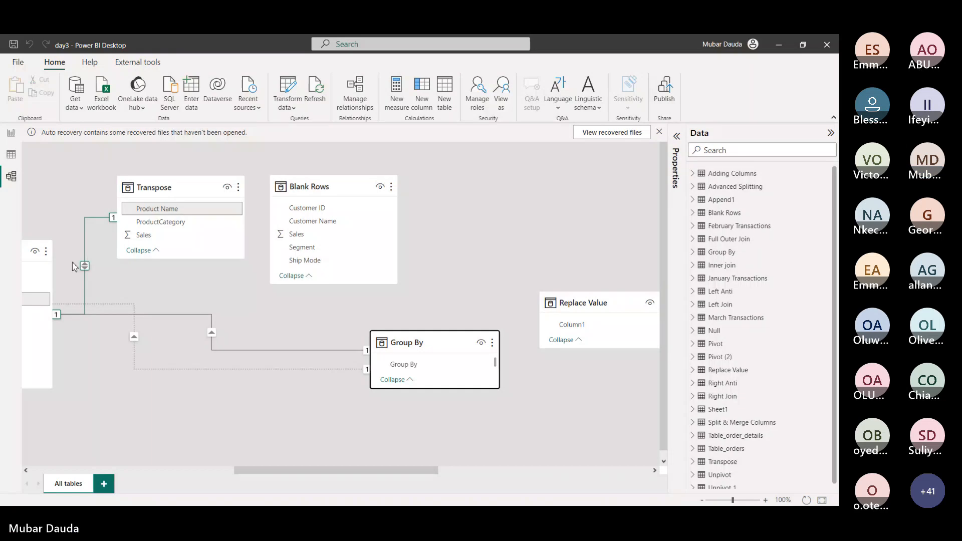
left_click(78, 247)
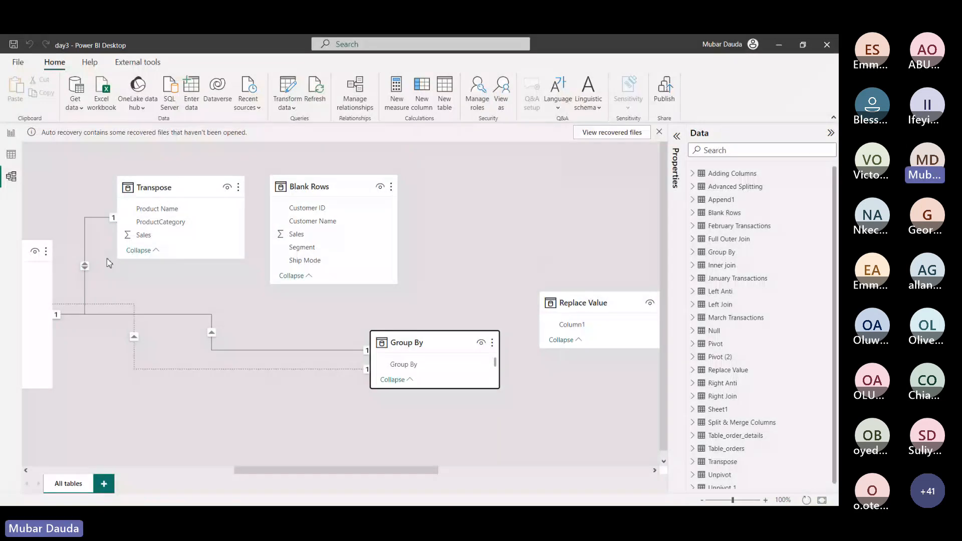
- Return to the Teams meeting, read the chat message about the lagging screen, and admit the guest waiting in the lobby
left_click(775, 48)
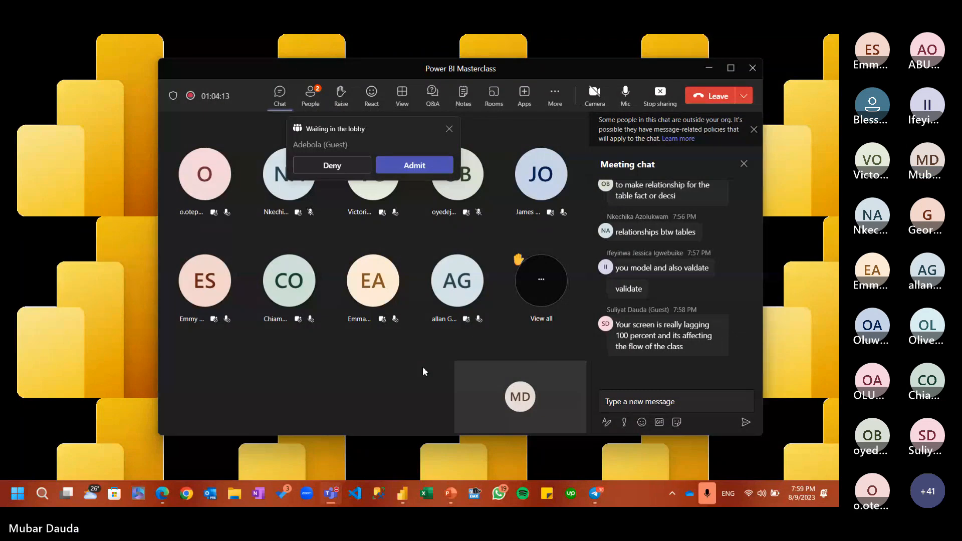
mouse_move(627, 343)
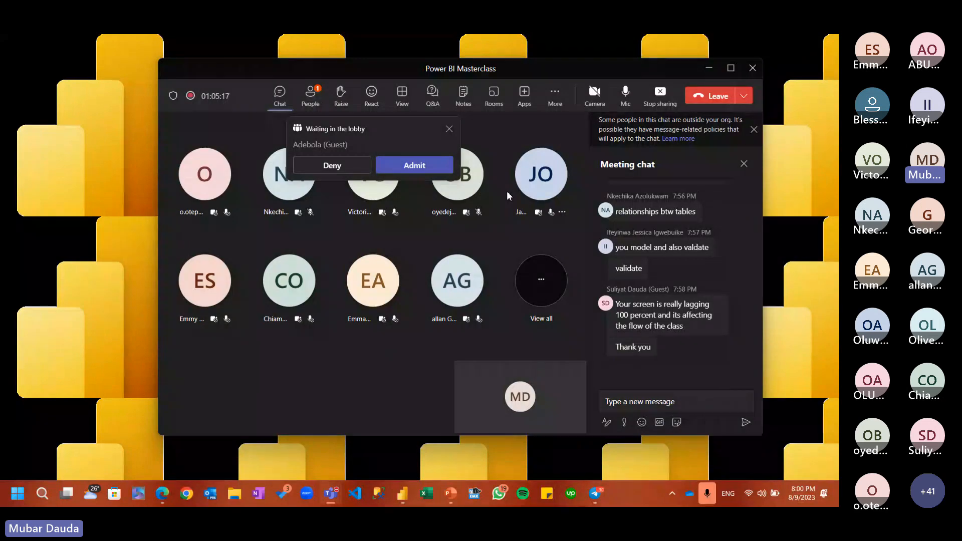
left_click(429, 166)
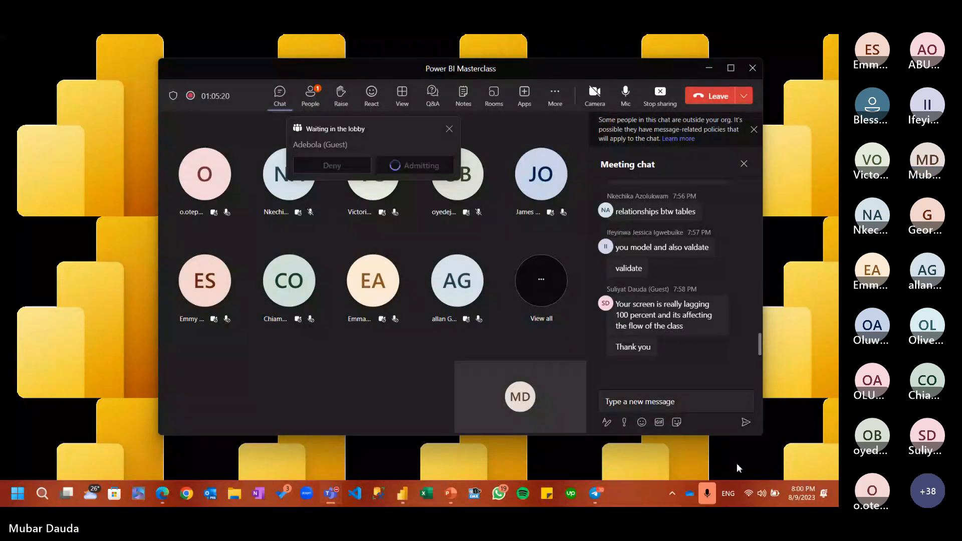
- Check which Wi-Fi network the computer is connected to, and close the network list
left_click(756, 495)
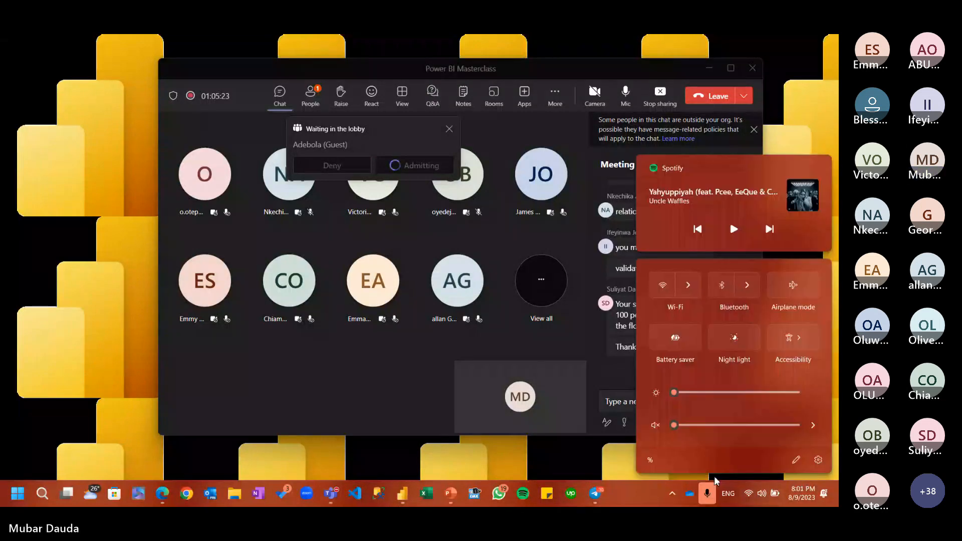
left_click(687, 291)
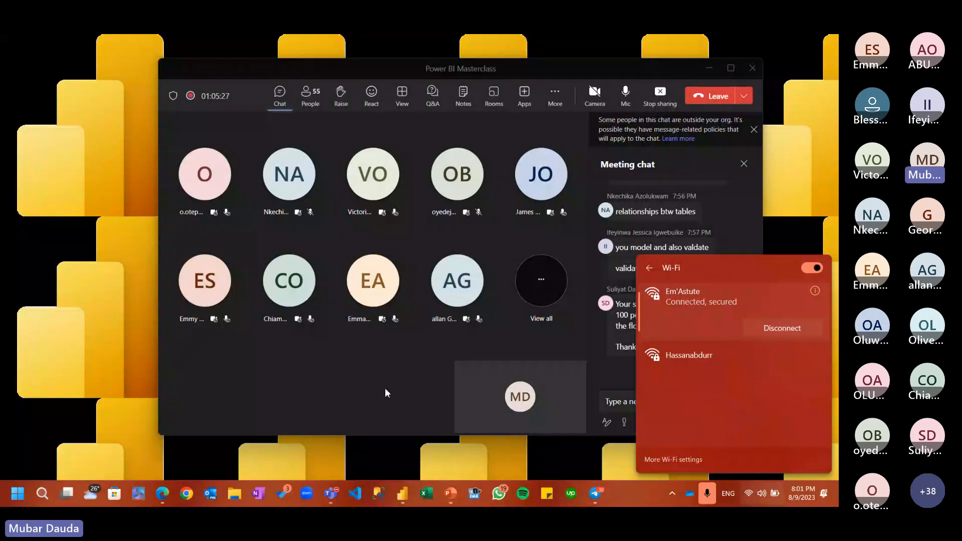
left_click(383, 372)
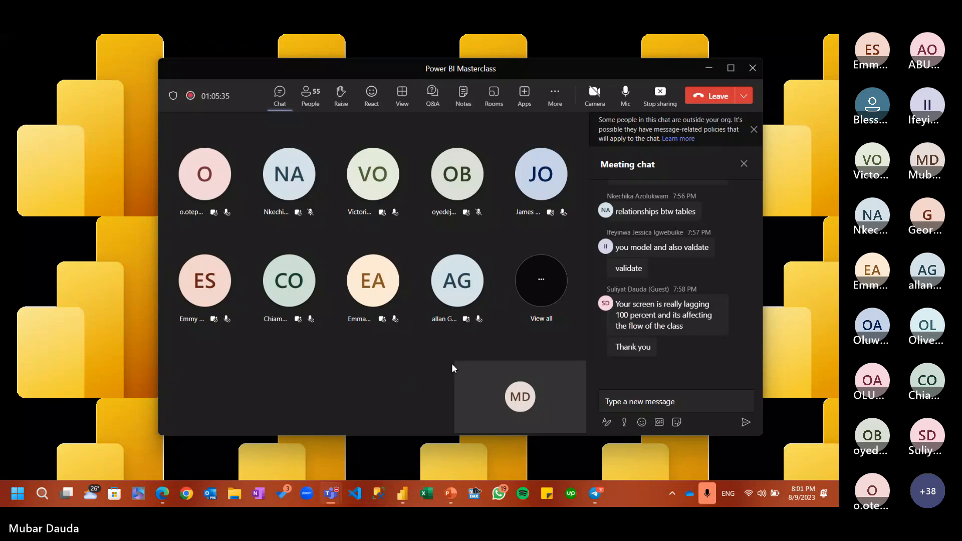
- Send the message "Are you guys with me" in the meeting chat and minimise the Teams meeting window
left_click(621, 401)
type("Are")
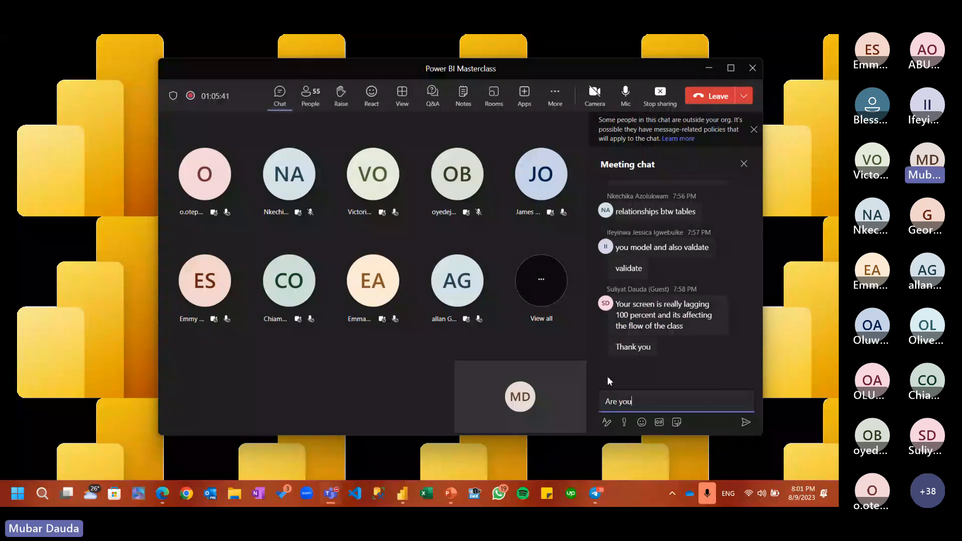
type(" you guys with me")
key("Return")
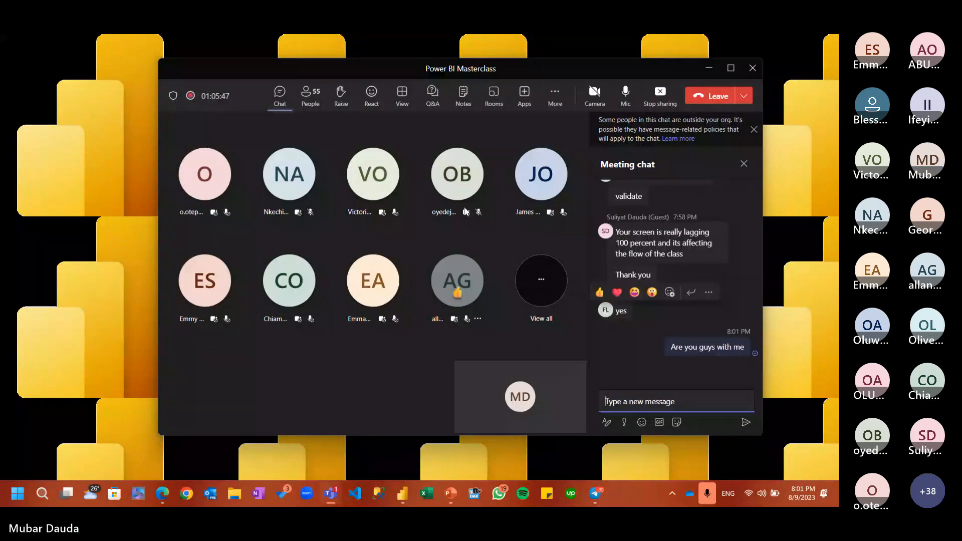
left_click(708, 70)
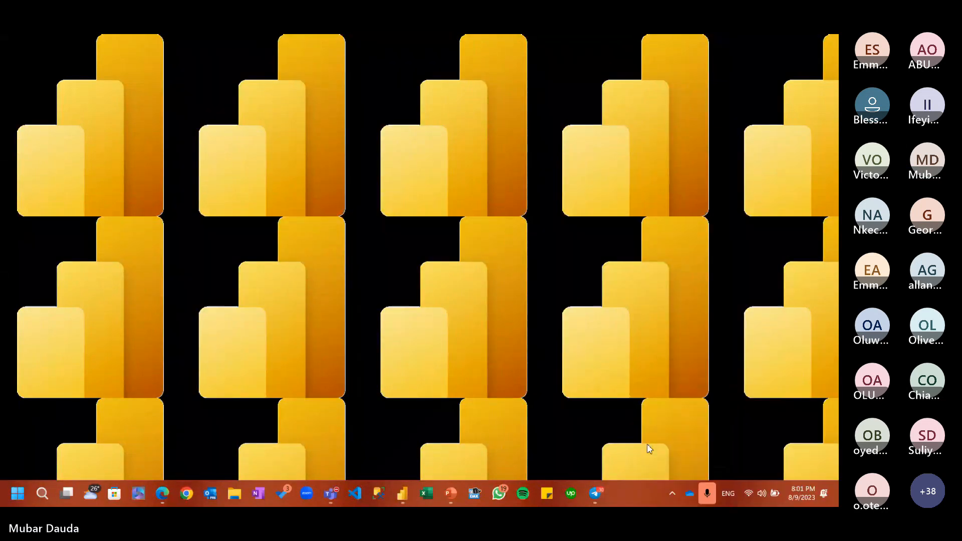
- Bring the Teams meeting window back, read the participants' replies in the chat, and minimise it again
mouse_move(335, 496)
left_click(342, 420)
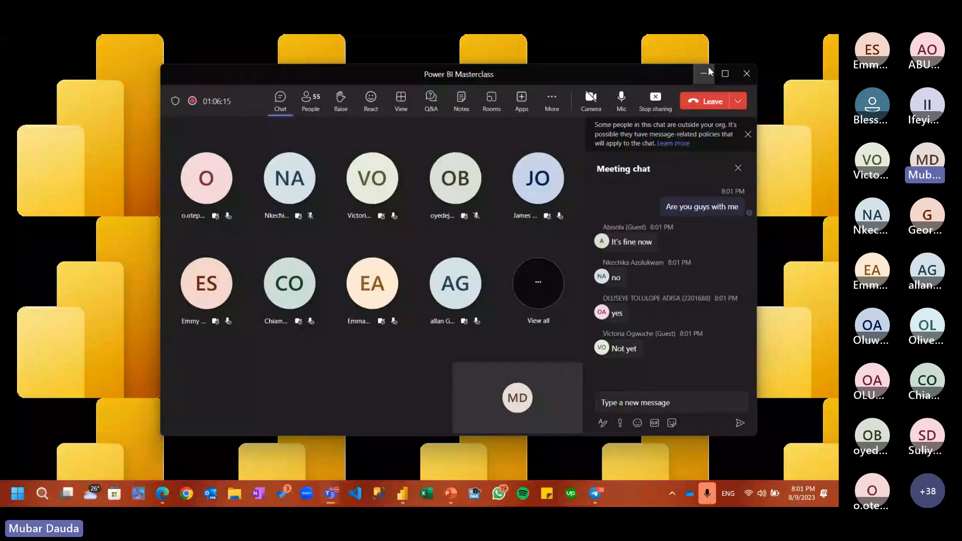
left_click(709, 69)
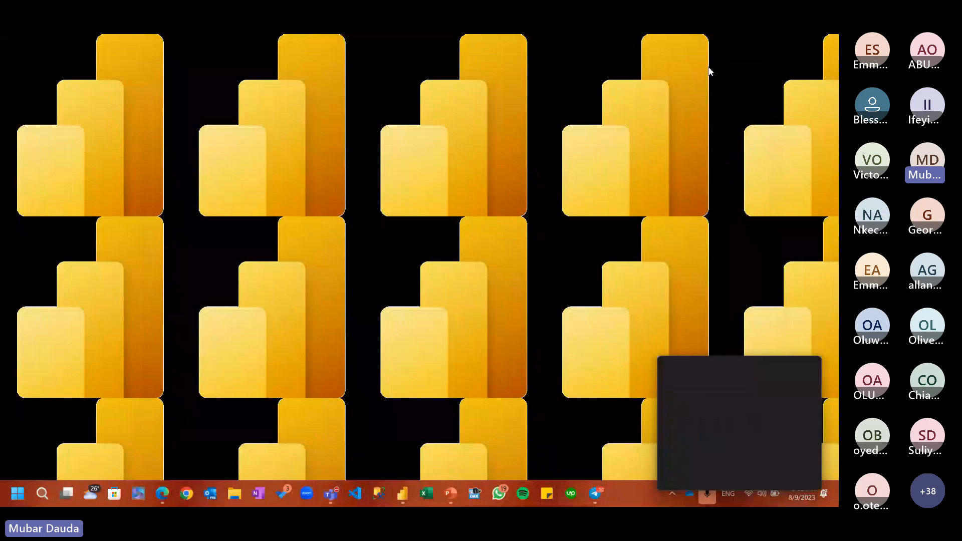
- Switch to the Presentation Slides deck in PowerPoint, start the slide show, and advance to the "What is Data Modelling?" slide
left_click(451, 496)
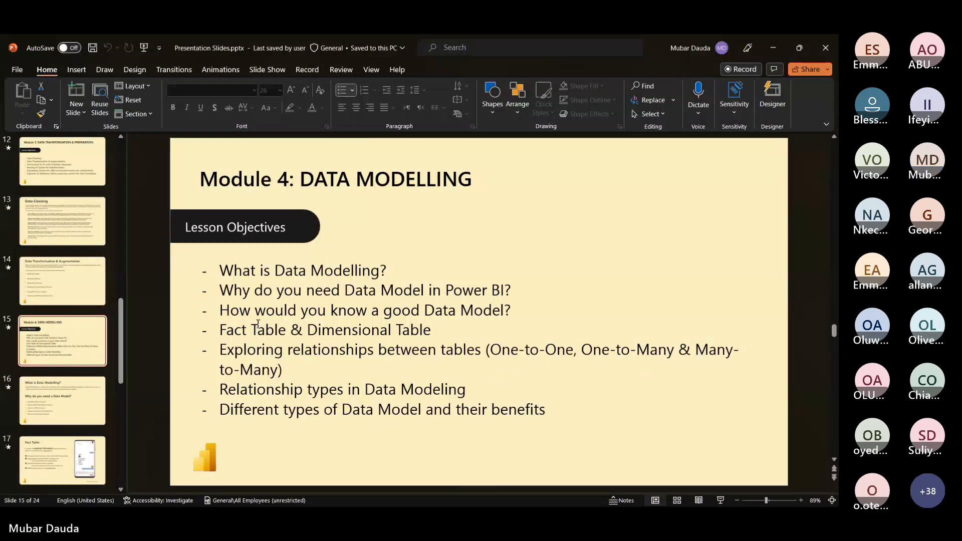
key("F5")
key("Right")
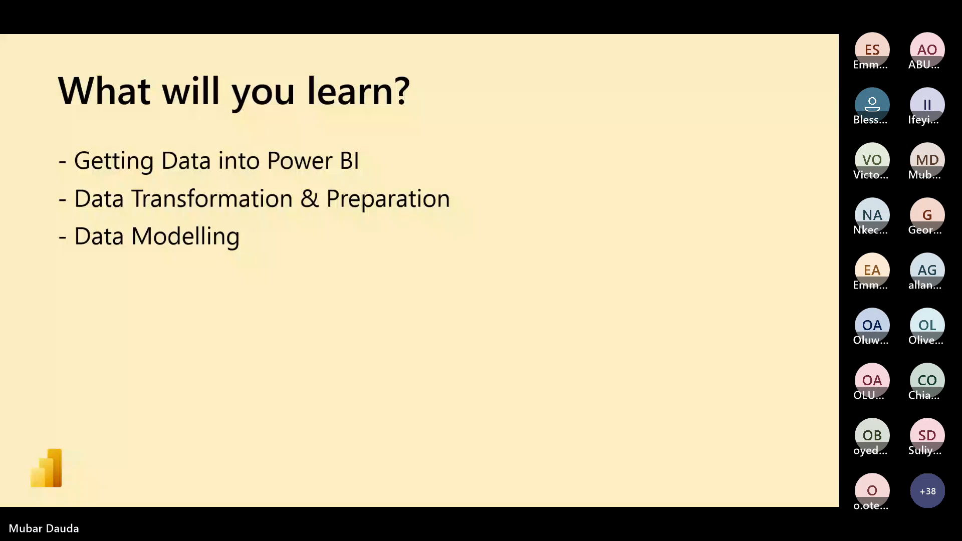
key("Right")
key("Right")
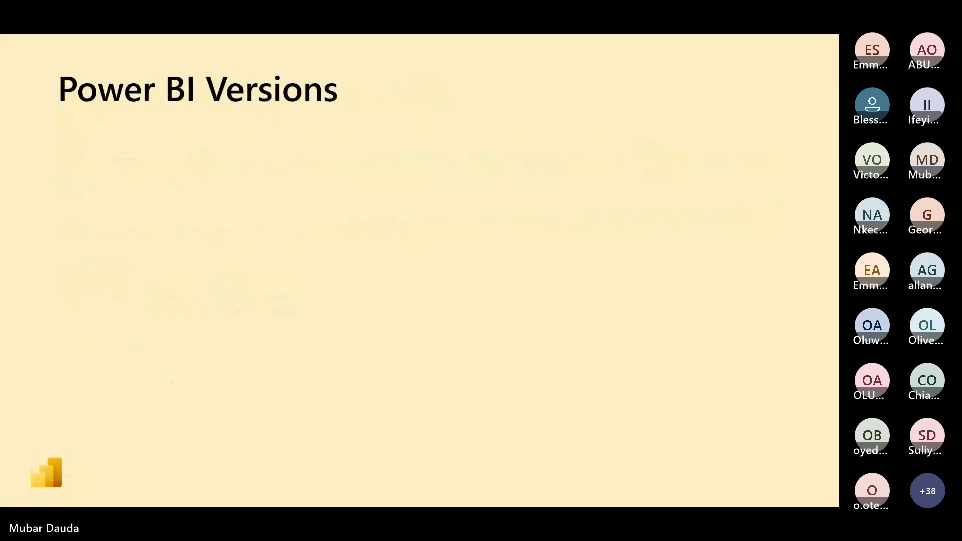
key("Right")
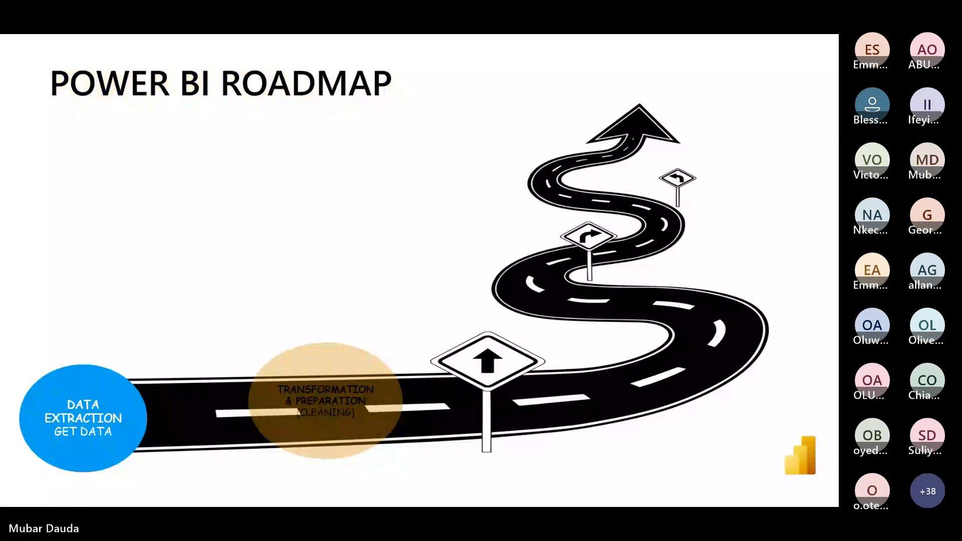
key("Right")
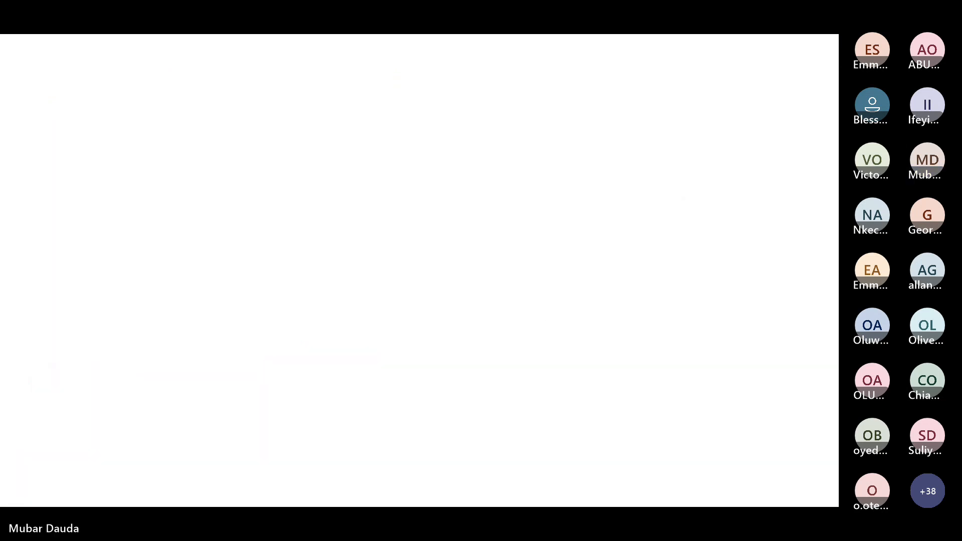
key("Right")
key("Right")
key("Right")
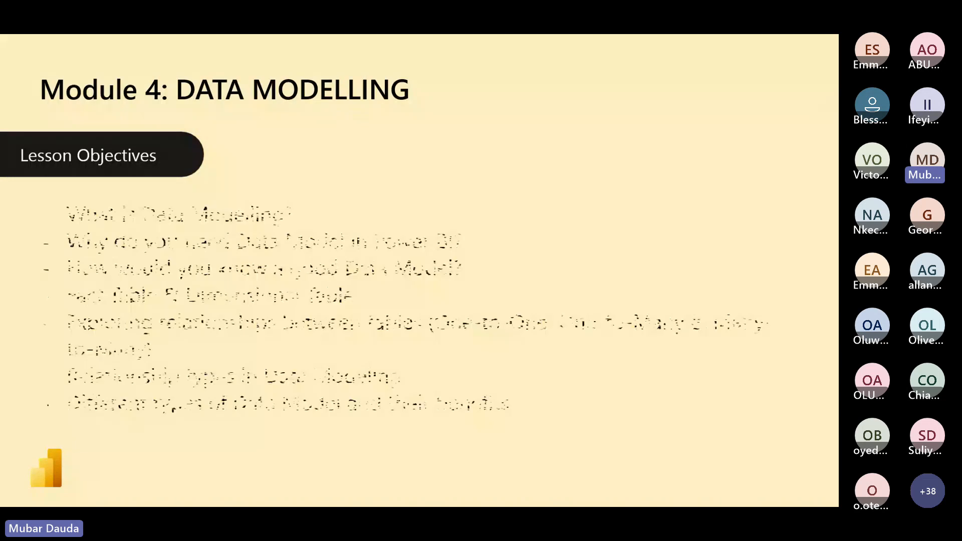
key("Right")
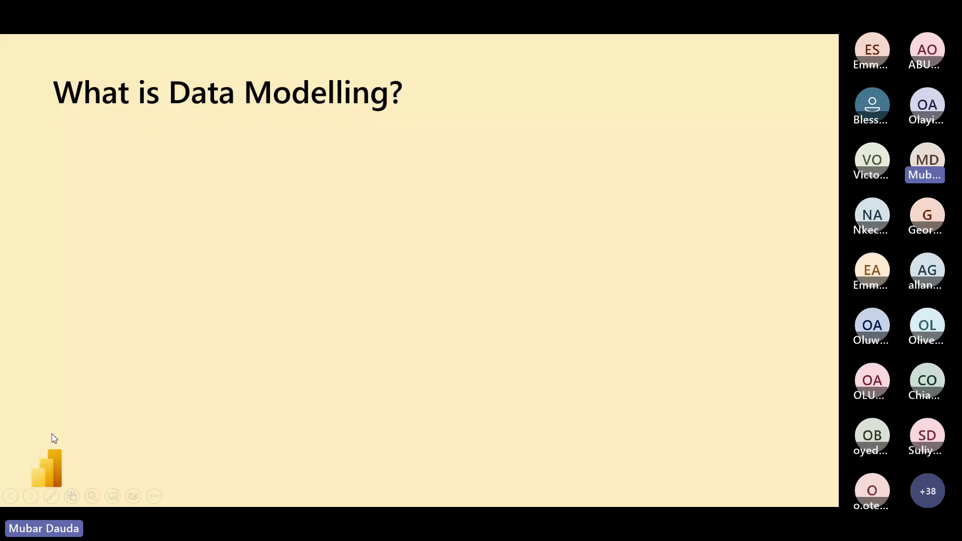
- End the slide show, read the newest Teams chat replies about screen visibility, and minimise the meeting window
key("Escape")
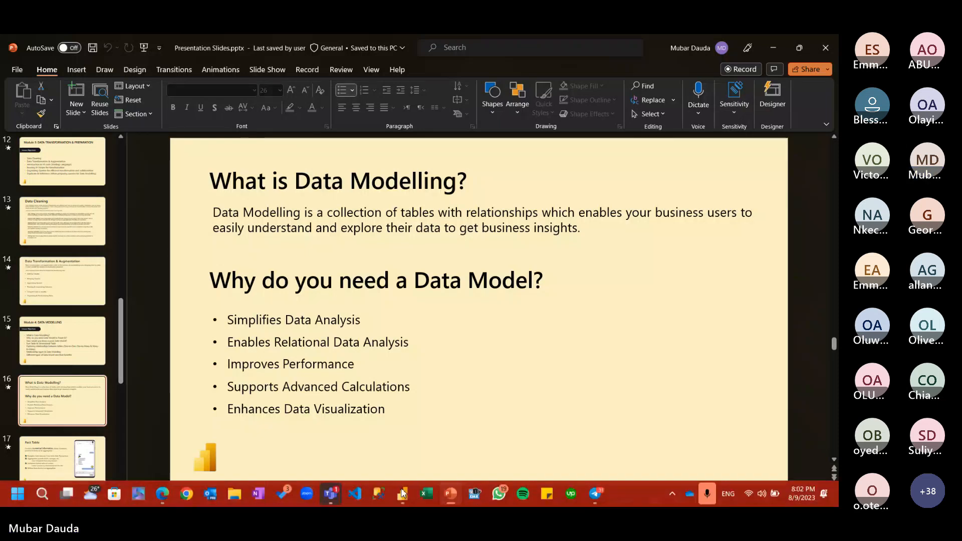
left_click(331, 494)
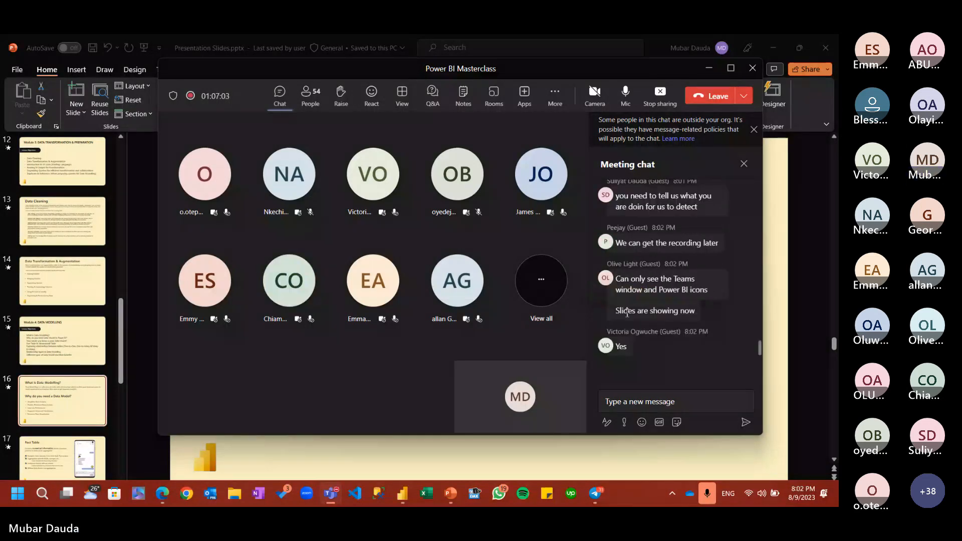
left_click(709, 68)
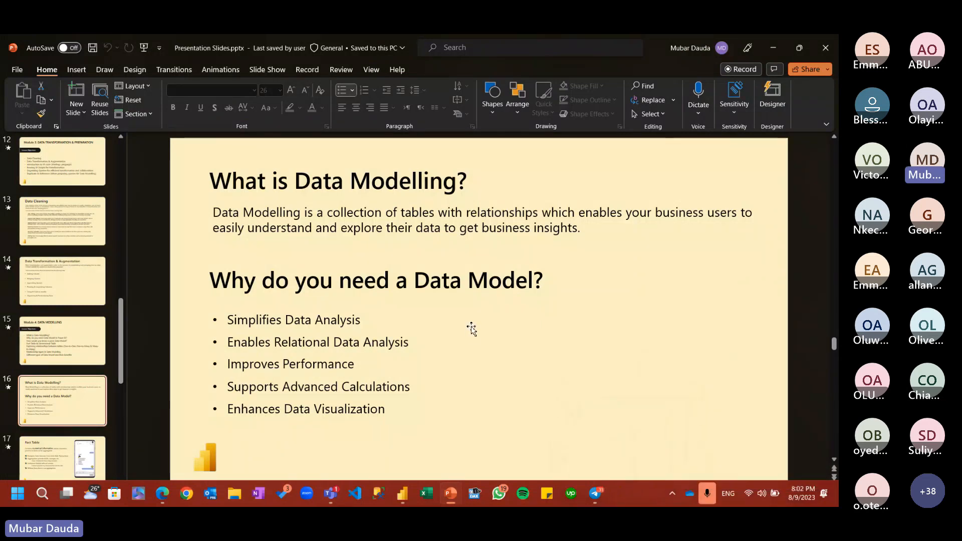
- Restart the slide show from the beginning and advance past Module 4's lesson objectives to the definition of data modelling
key("F5")
key("Right")
key("Right")
key("Right")
key("Right")
key("Right")
key("Right")
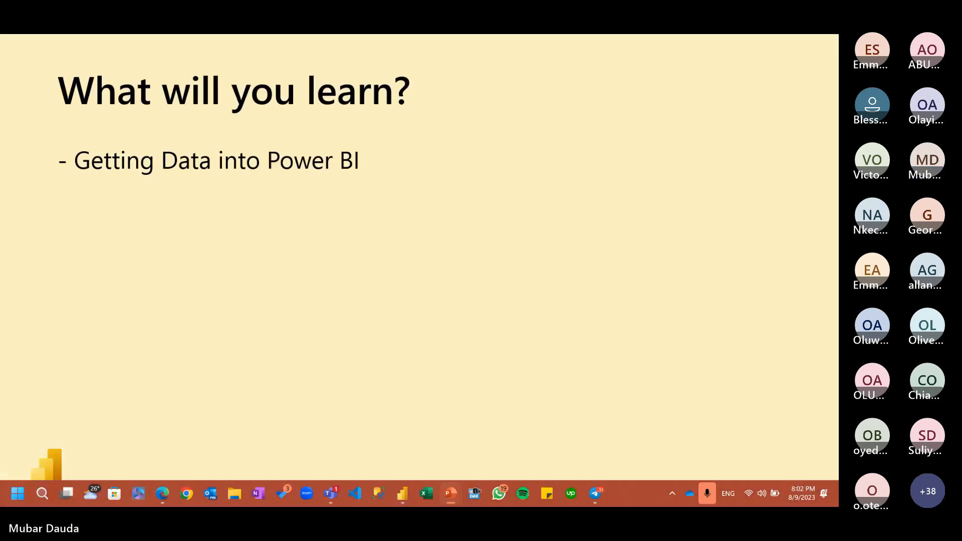
key("Right")
key("Right")
key("Right")
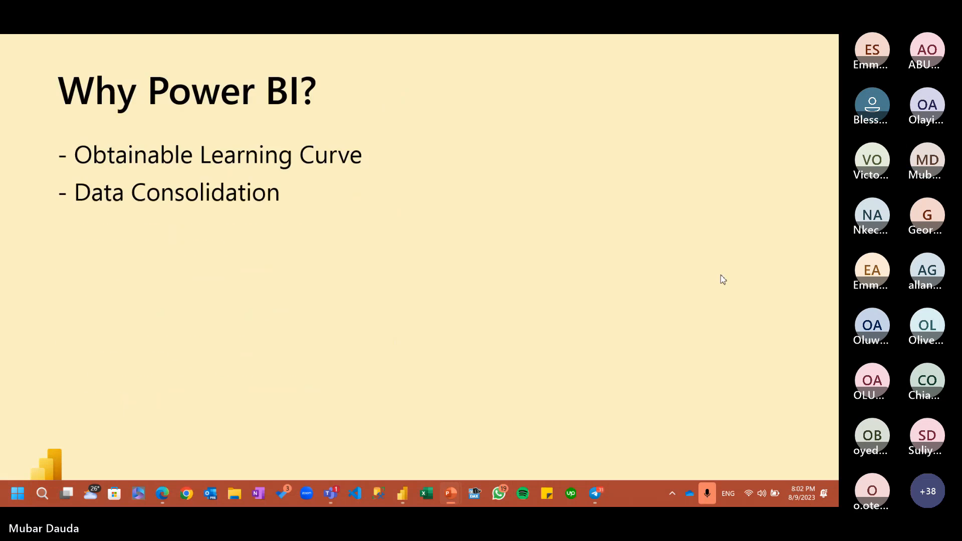
key("Right")
key("Right")
key("Right")
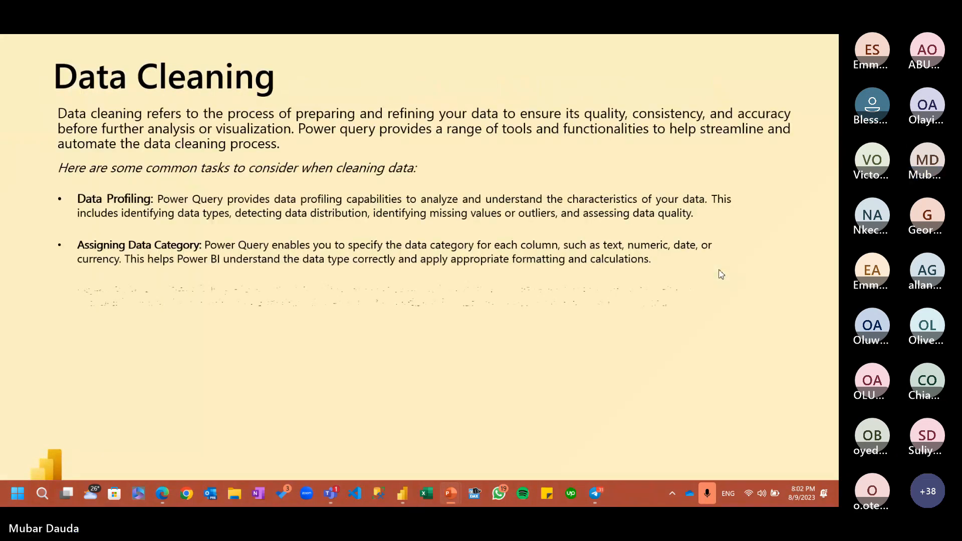
key("Right")
key("Right")
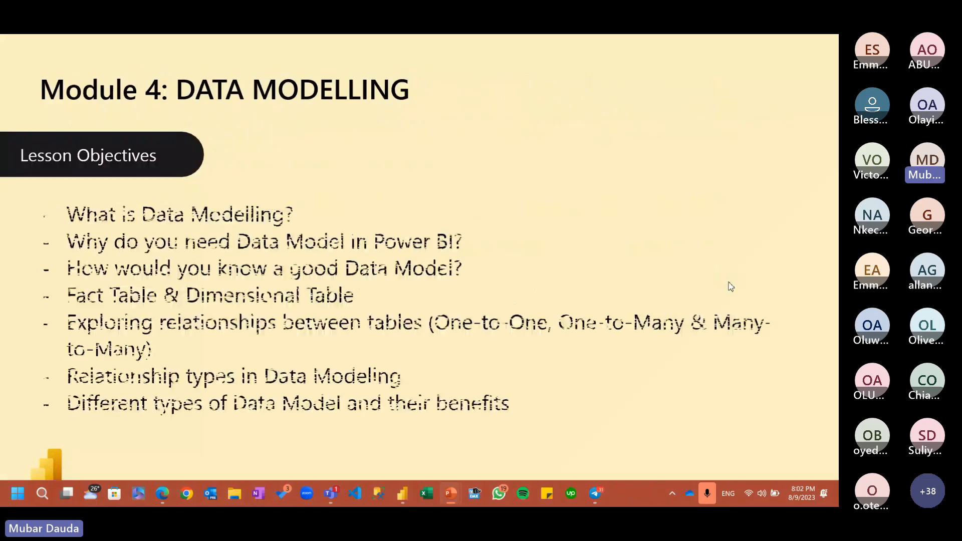
key("Right")
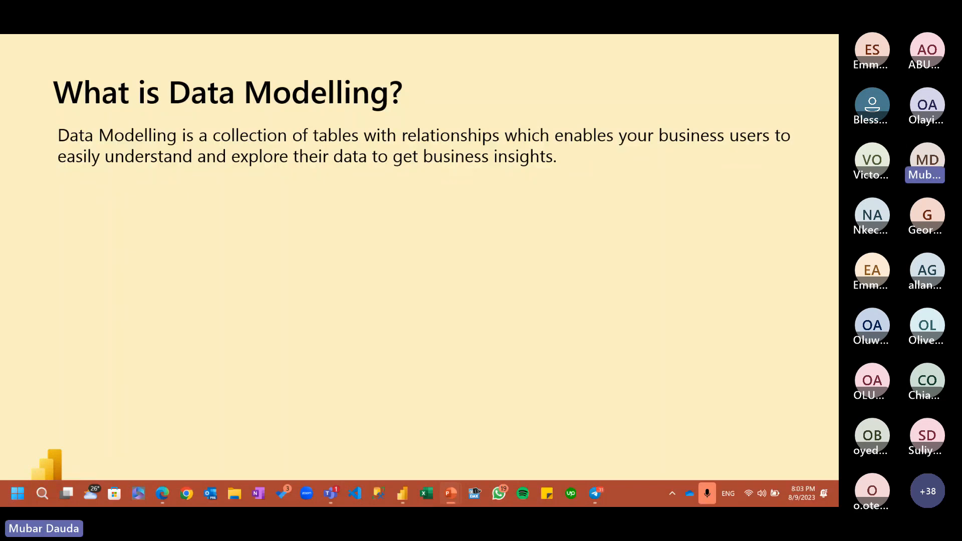
- Go back through the slide show to the Power BI Roadmap slide with all its stages displayed
key("Right")
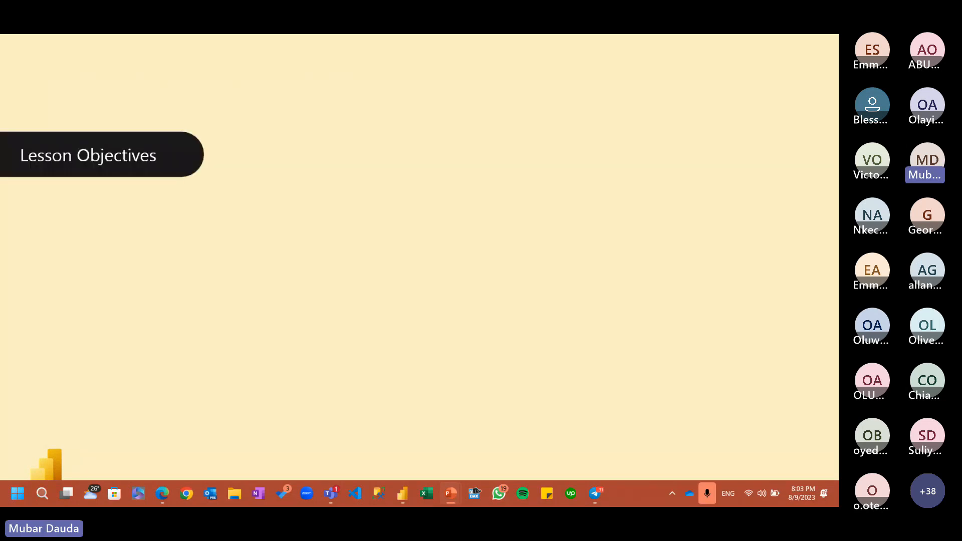
key("Right")
key("Right")
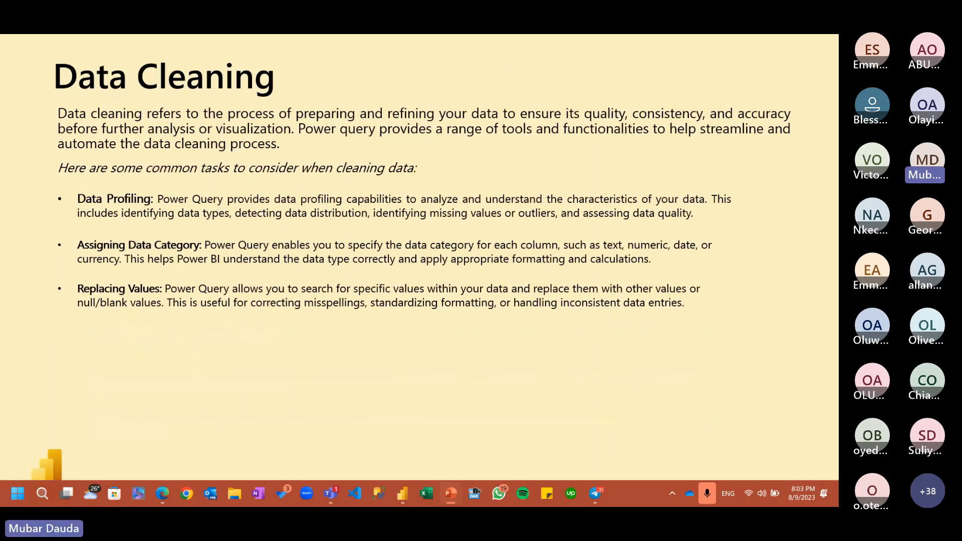
key("Right")
key("Left")
key("Left")
key("Left")
key("Left")
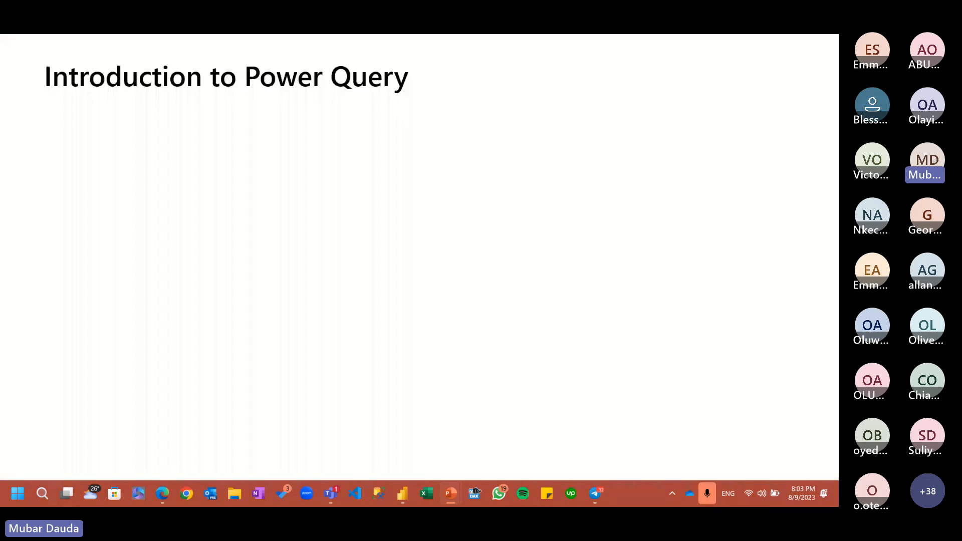
key("Right")
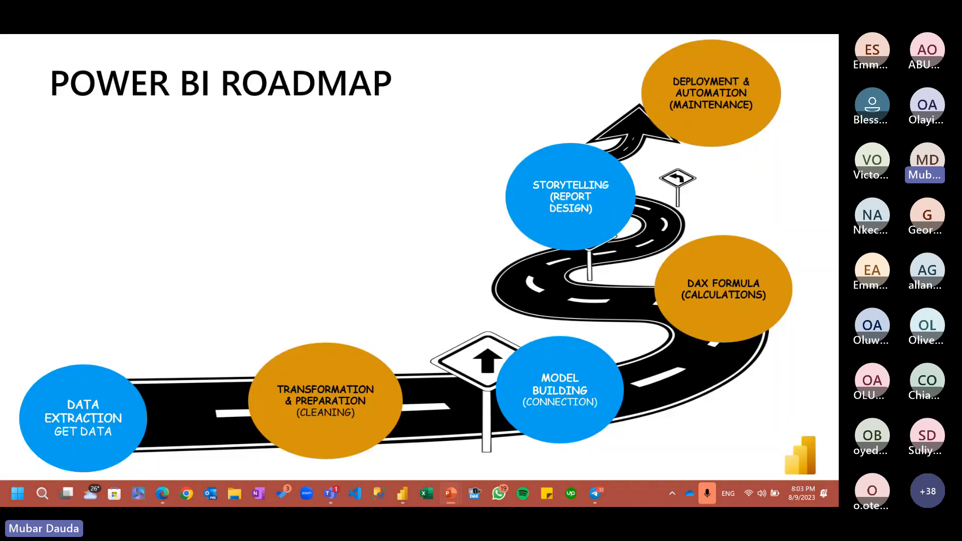